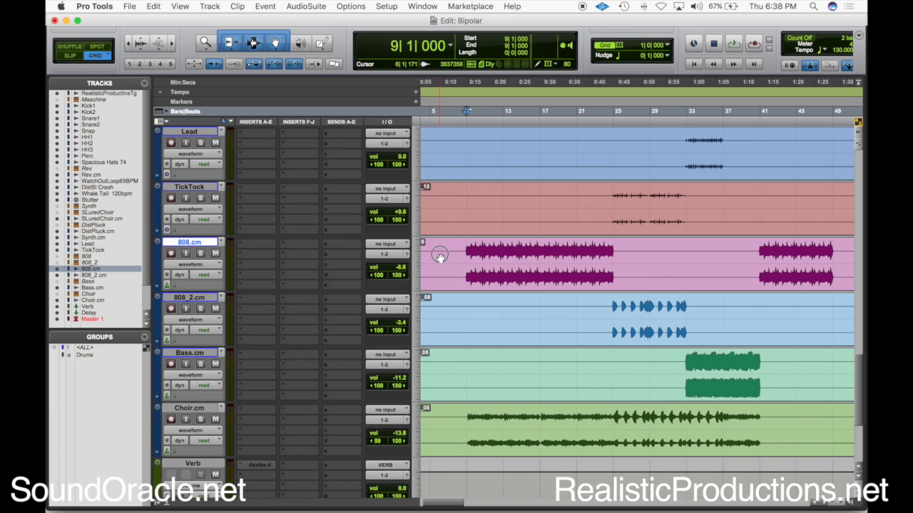
# - Play the full mix from bar 6 and again from bar 32 to compare the 808 and bass sections
pyautogui.click(439, 257)
pyautogui.press('space')
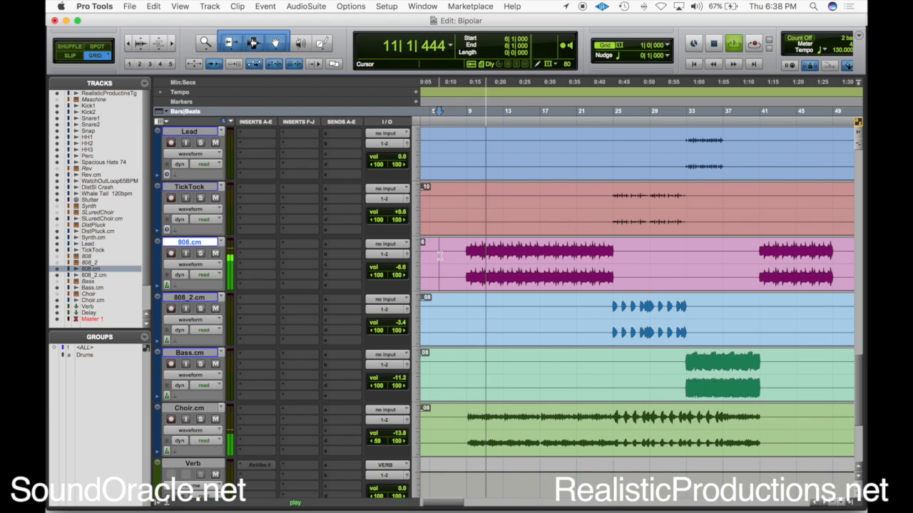
pyautogui.press('space')
pyautogui.click(678, 256)
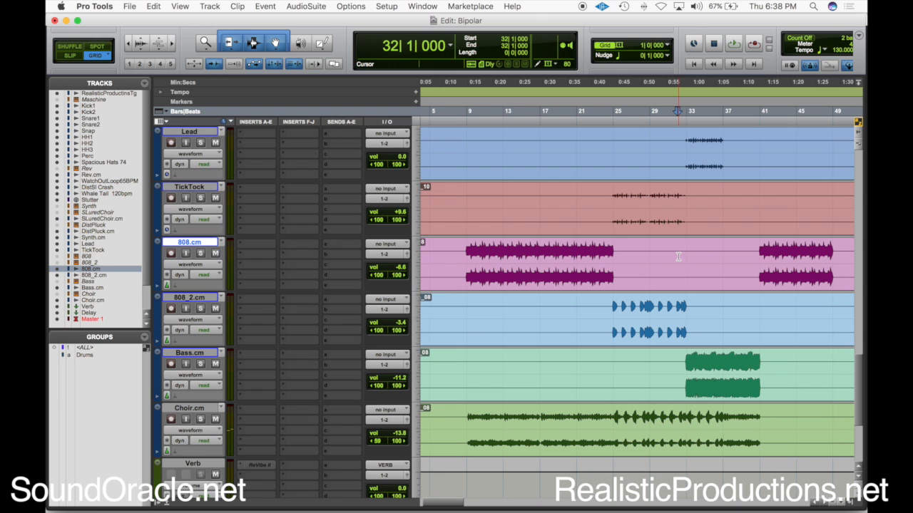
pyautogui.press('space')
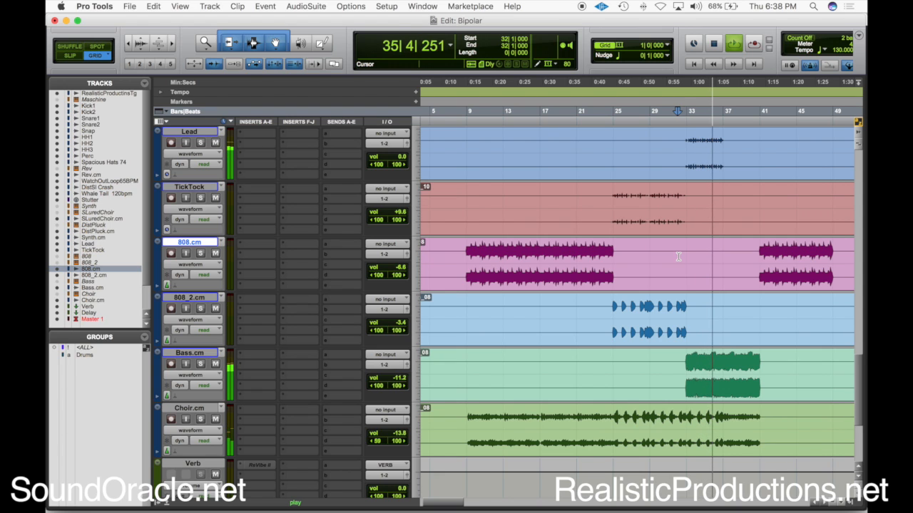
pyautogui.press('space')
# - Solo the 808.cm track and select its first clip from bar 9 to bar 25
pyautogui.click(467, 249)
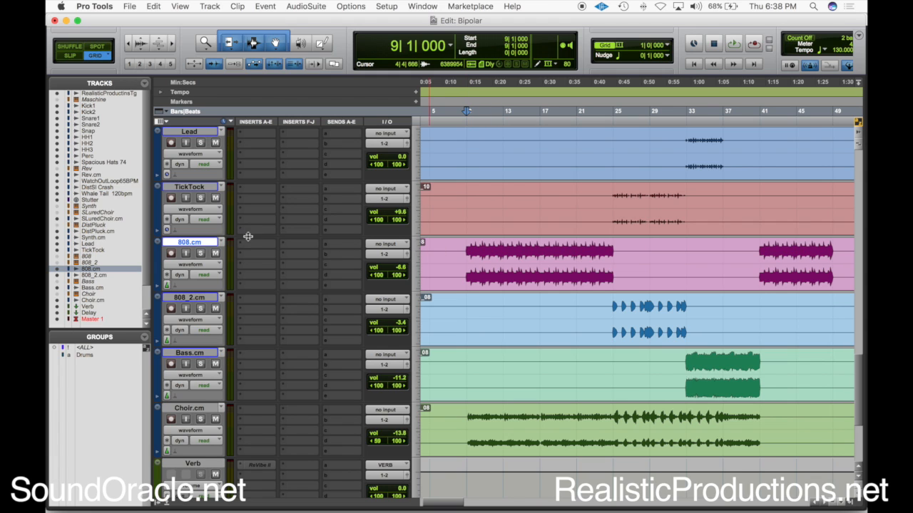
pyautogui.click(202, 254)
pyautogui.moveTo(467, 255); pyautogui.dragTo(605, 276)
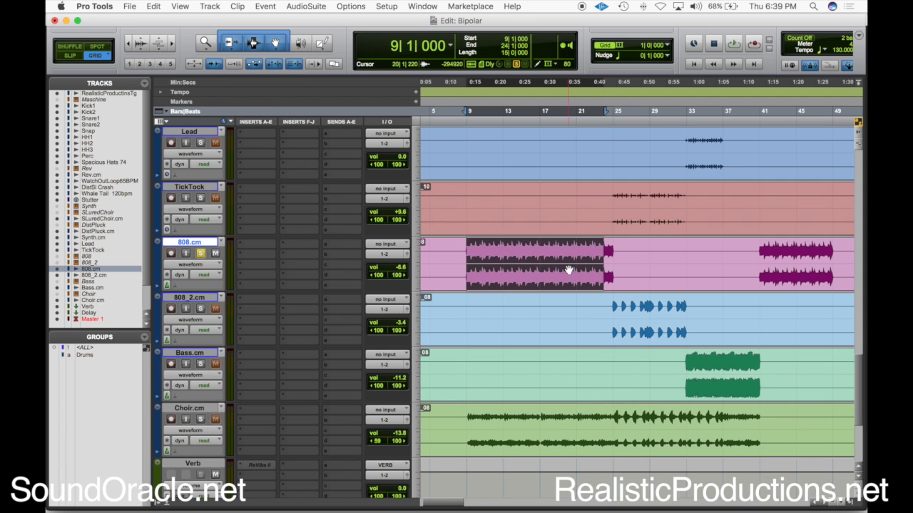
# - Insert the stereo iZotope Trash 2 harmonic plug-in on 808.cm with its preset manager closed, and audition the soloed track
pyautogui.click(257, 244)
pyautogui.moveTo(295, 296)
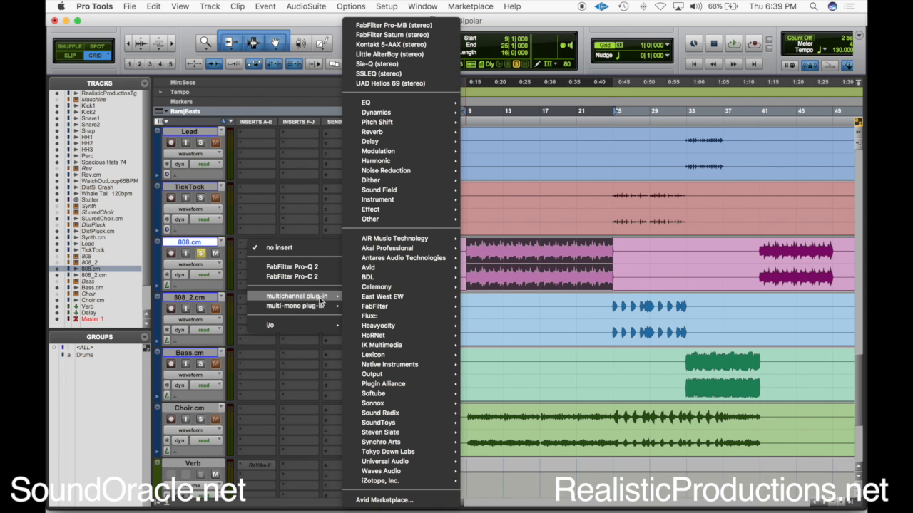
pyautogui.moveTo(385, 160)
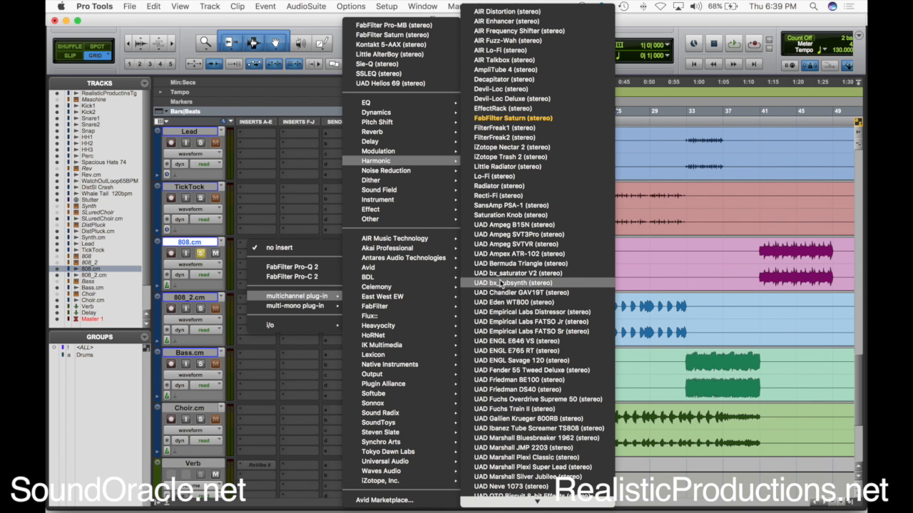
pyautogui.scroll(-5, 527, 349)
pyautogui.scroll(5, 525, 142)
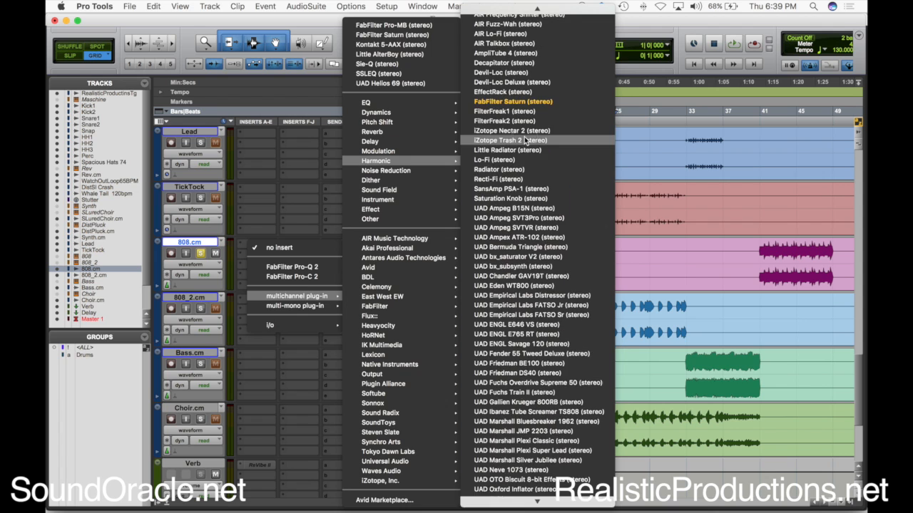
pyautogui.click(524, 139)
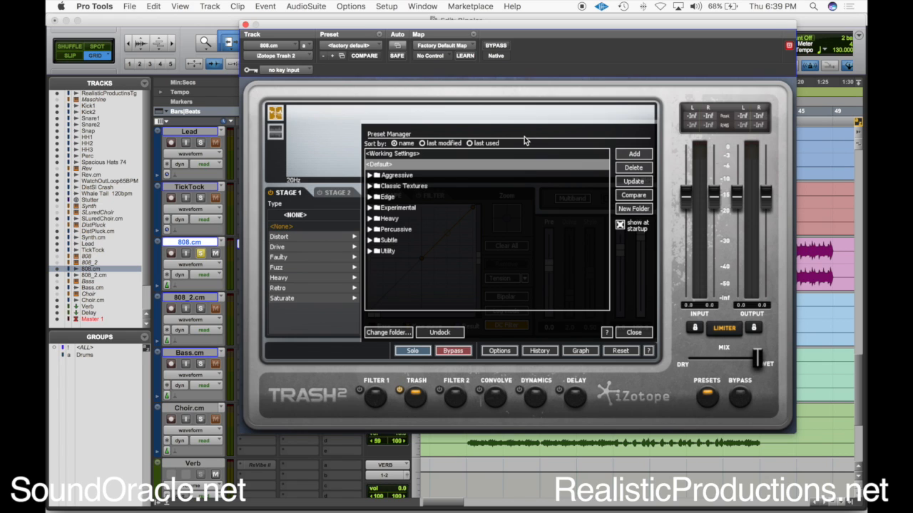
pyautogui.click(708, 398)
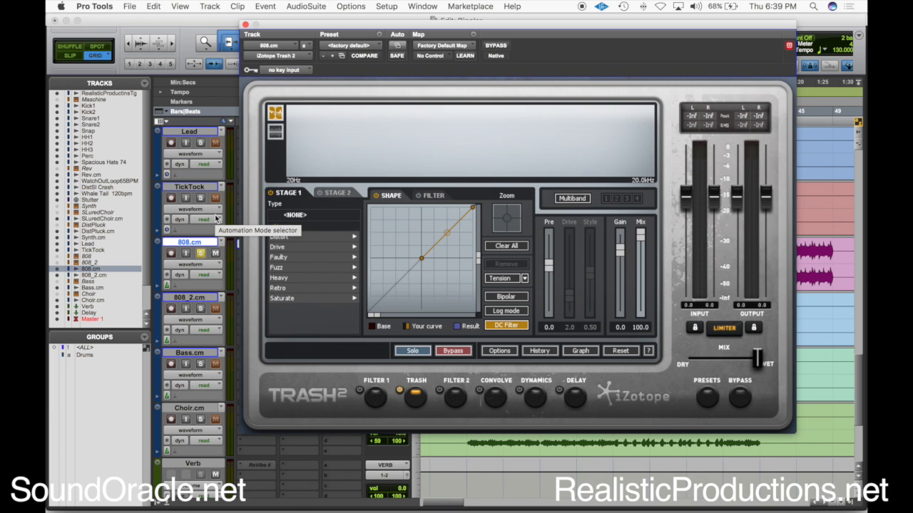
pyautogui.press('space')
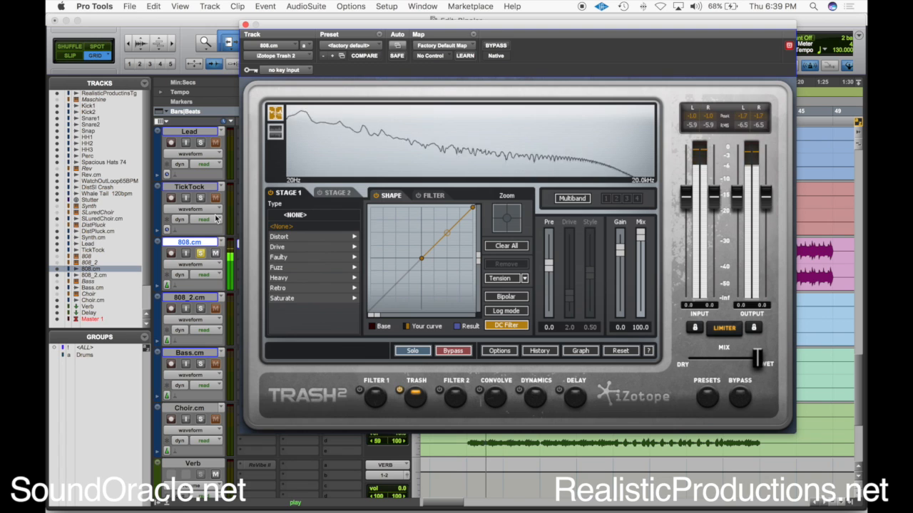
pyautogui.press('space')
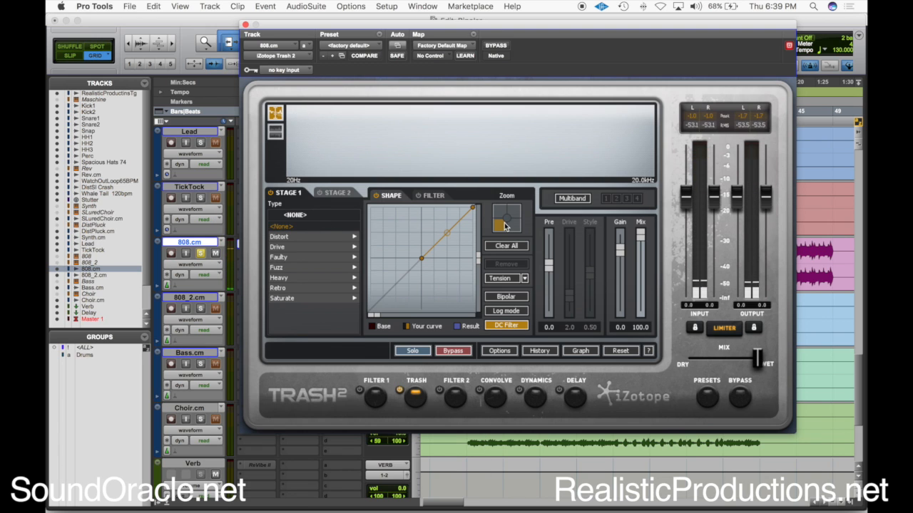
# - Enable Multiband in Trash 2 and move the crossovers to about 241 Hz and 2.28 kHz
pyautogui.click(573, 198)
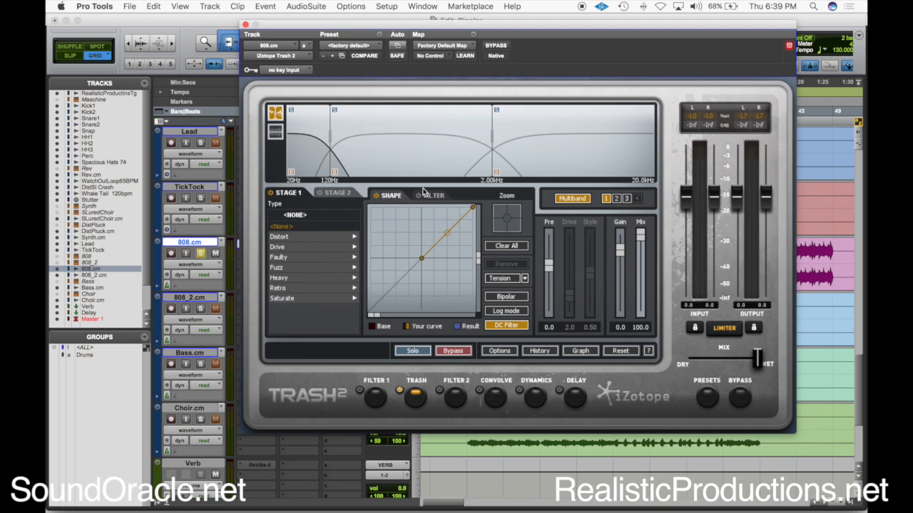
pyautogui.moveTo(327, 137); pyautogui.dragTo(353, 143)
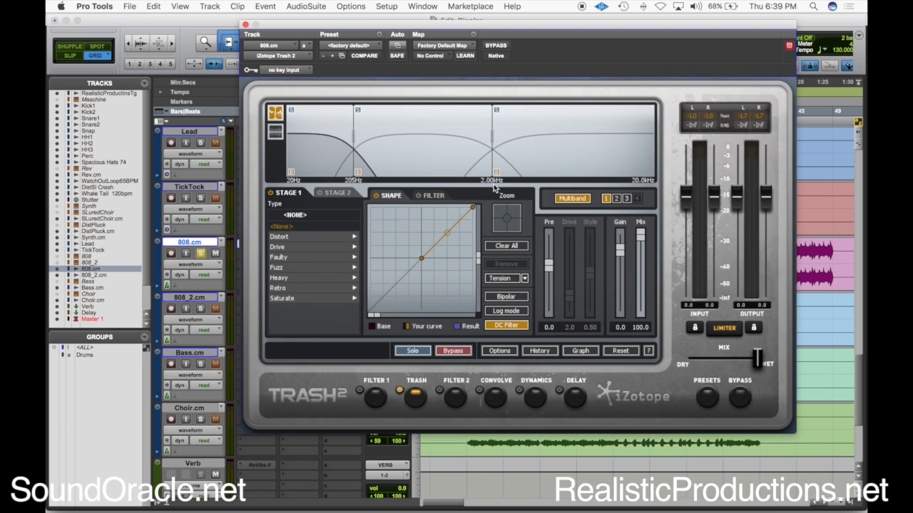
pyautogui.click(616, 198)
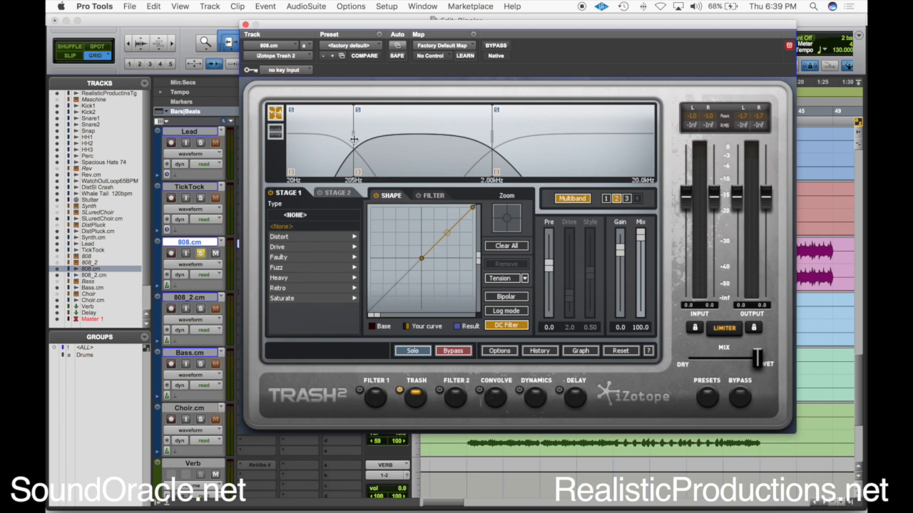
pyautogui.moveTo(354, 139); pyautogui.dragTo(363, 141)
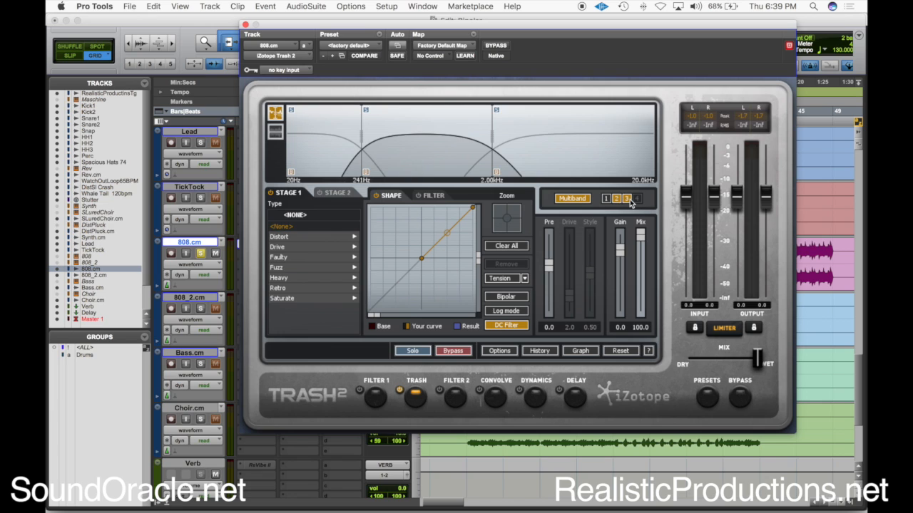
pyautogui.click(628, 199)
pyautogui.moveTo(494, 143)
pyautogui.mouseDown()
pyautogui.moveTo(519, 136)
pyautogui.moveTo(503, 137)
pyautogui.mouseUp()
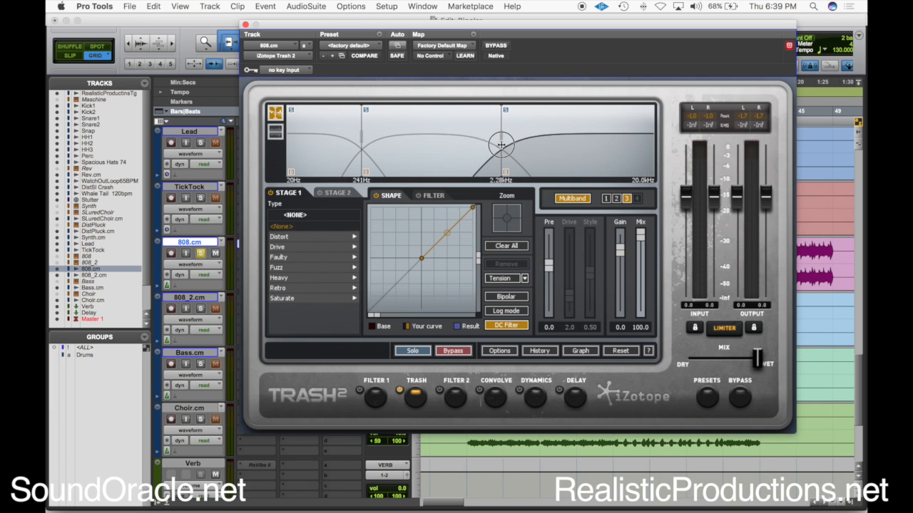
pyautogui.click(292, 112)
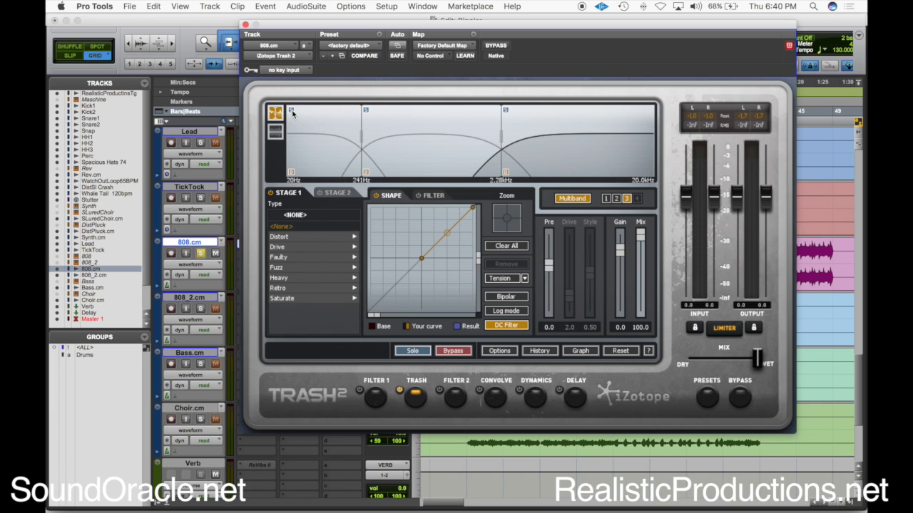
# - Select band 1 and lower its crossover with band 2 to about 81 Hz
pyautogui.click(605, 198)
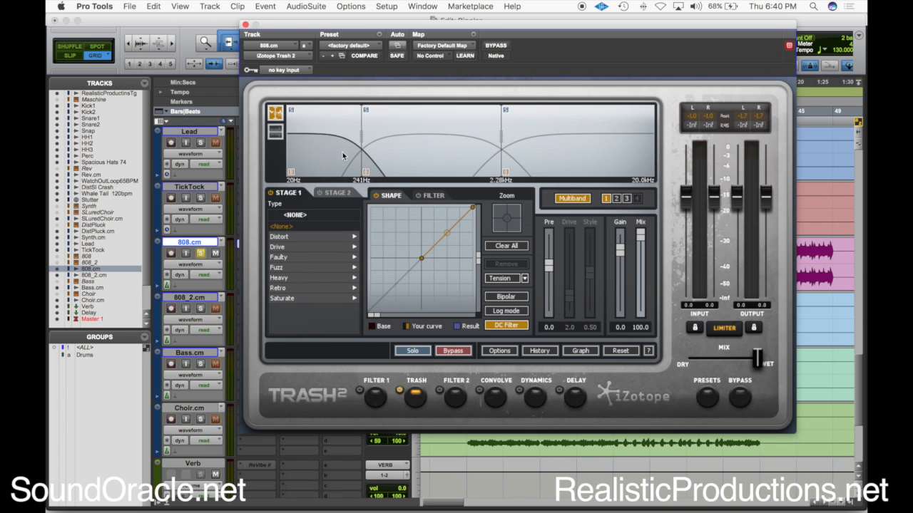
pyautogui.moveTo(362, 137); pyautogui.dragTo(315, 163)
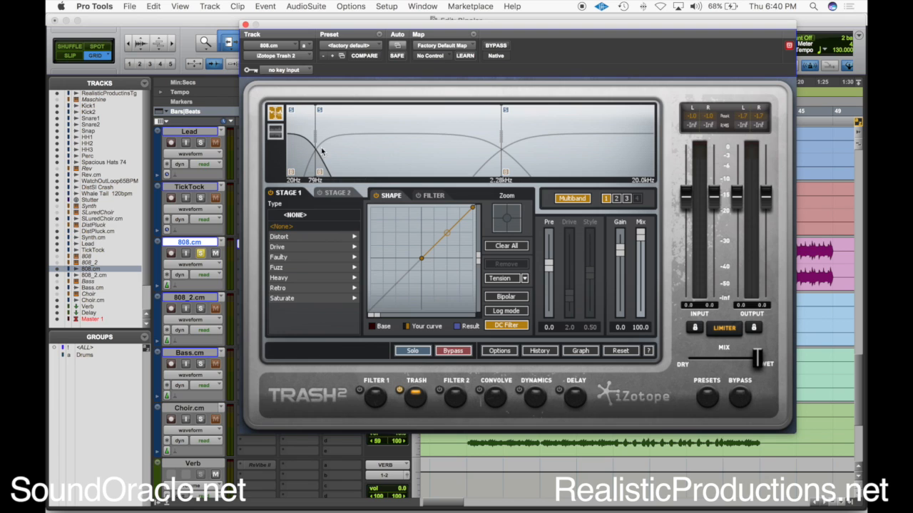
pyautogui.moveTo(314, 136); pyautogui.dragTo(316, 136)
# - Apply the Gentle Push saturation type to band 1 and set its Drive to 4.2 during playback
pyautogui.click(319, 242)
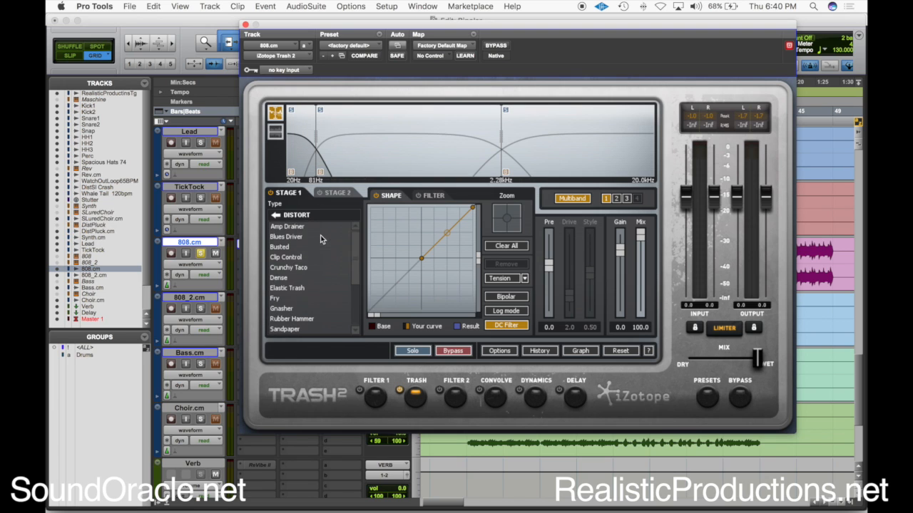
pyautogui.click(300, 300)
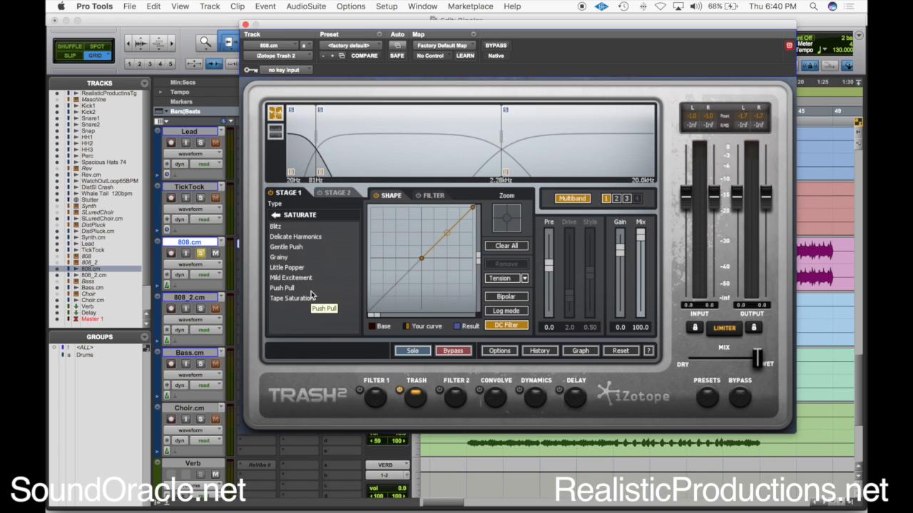
pyautogui.click(305, 248)
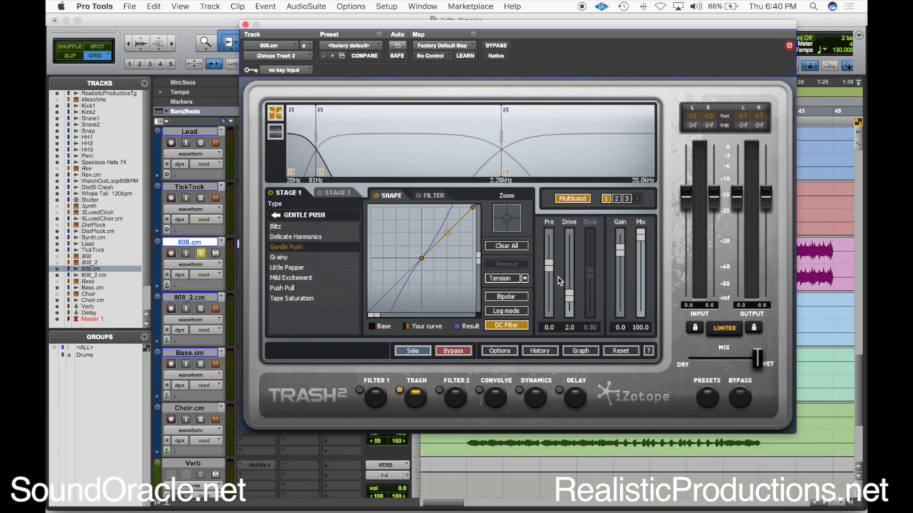
pyautogui.press('space')
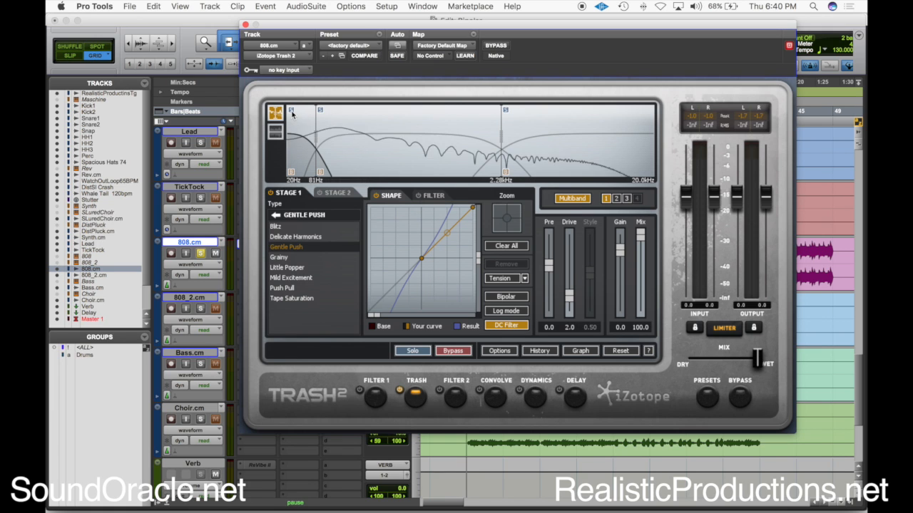
pyautogui.moveTo(571, 298)
pyautogui.mouseDown()
pyautogui.moveTo(571, 265)
pyautogui.moveTo(573, 284)
pyautogui.mouseUp()
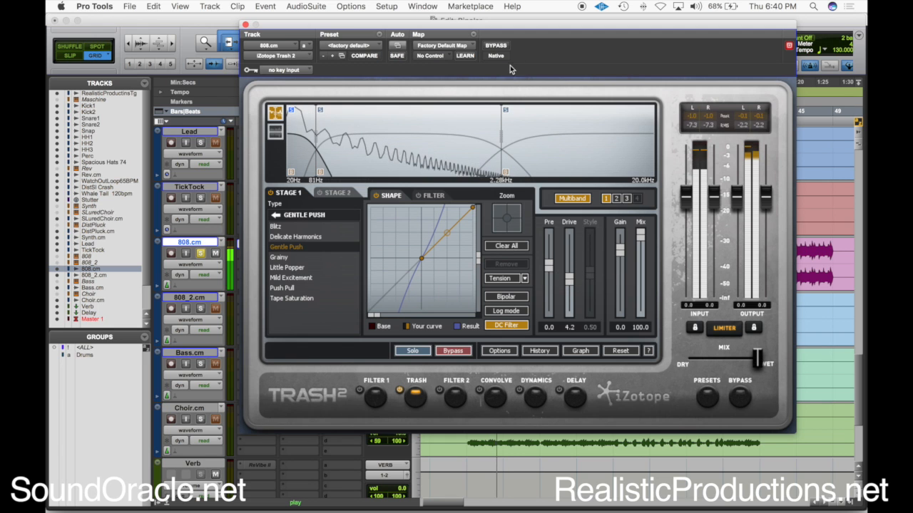
# - Compare the 808 with and without Trash 2 by bypassing and re-enabling the plug-in during playback
pyautogui.click(497, 47)
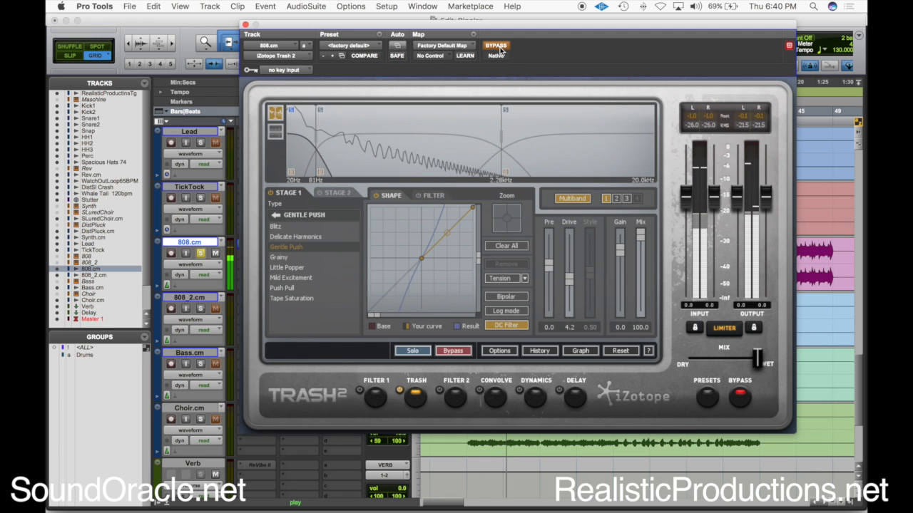
pyautogui.click(497, 47)
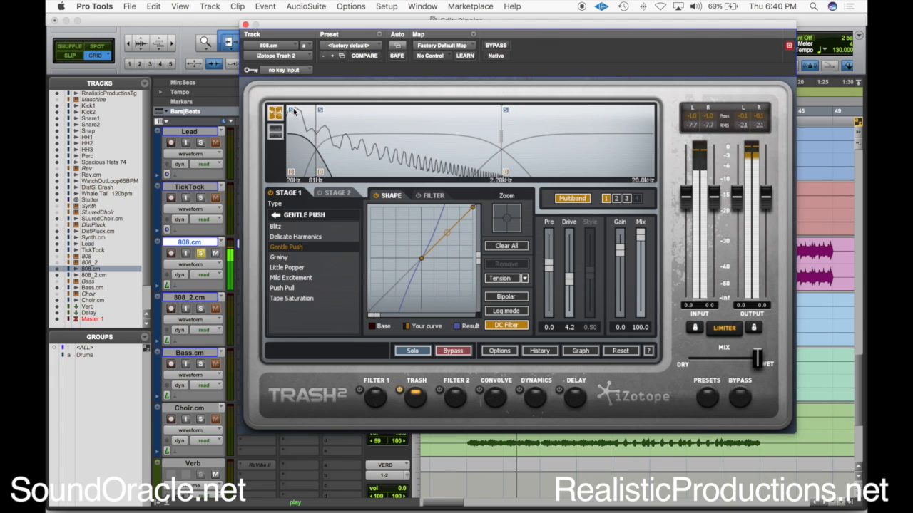
pyautogui.click(496, 46)
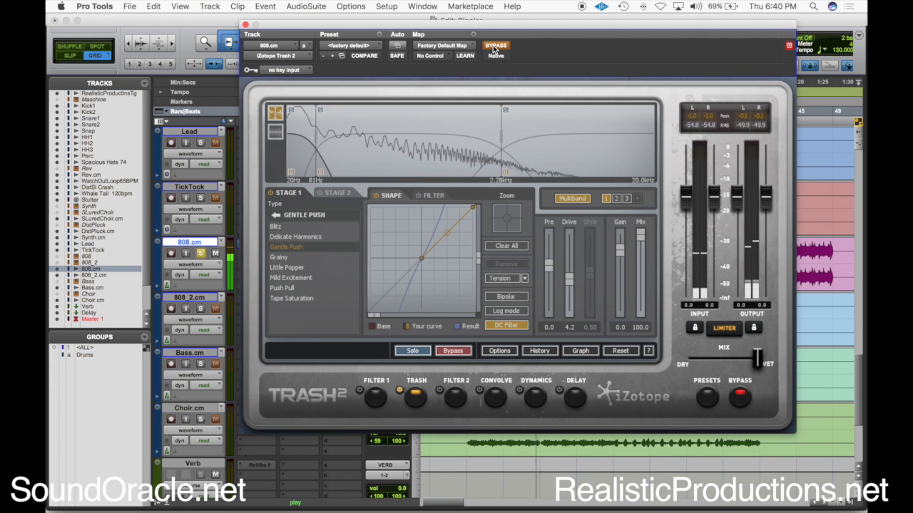
pyautogui.click(495, 46)
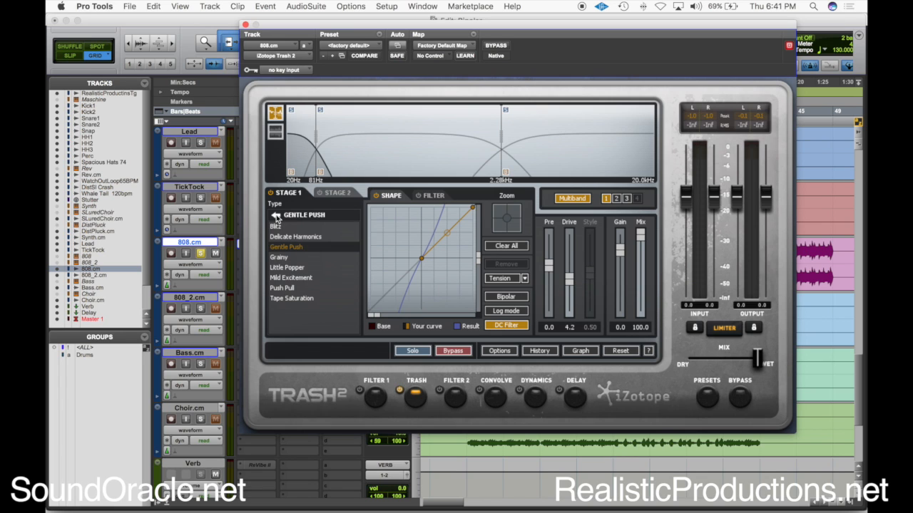
# - Look at the Stage 1 filter view for band 1, and return to the shape curve and distortion categories
pyautogui.click(431, 196)
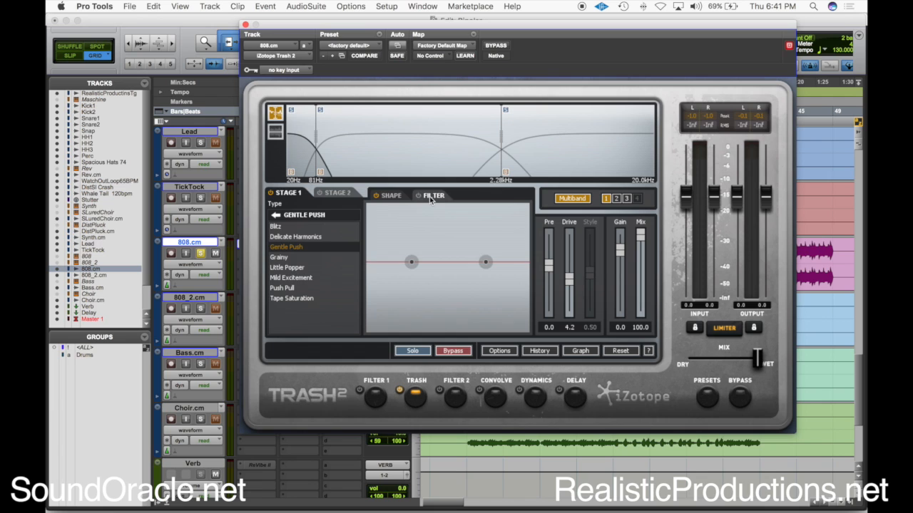
pyautogui.click(392, 196)
pyautogui.click(276, 216)
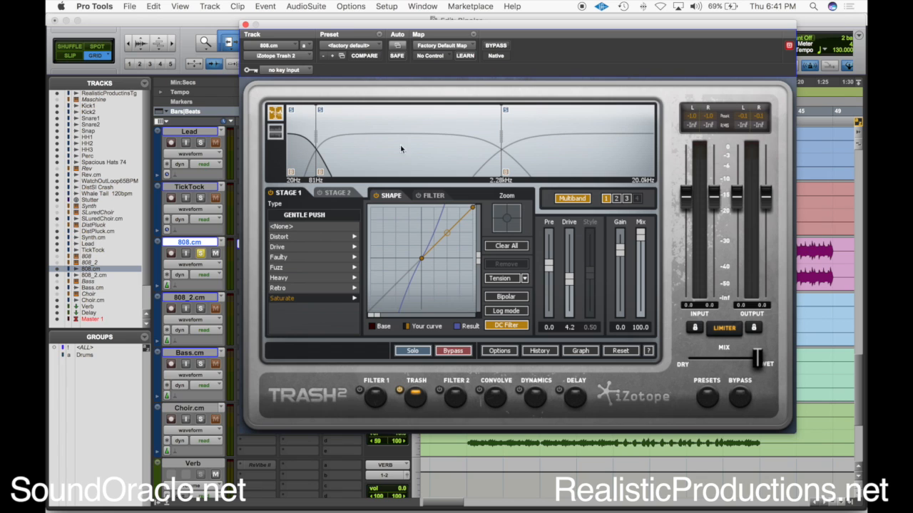
# - Set band 2's upper crossover to about 2.01 kHz and apply the Blues Driver distortion type to the band, auditioning it
pyautogui.click(618, 199)
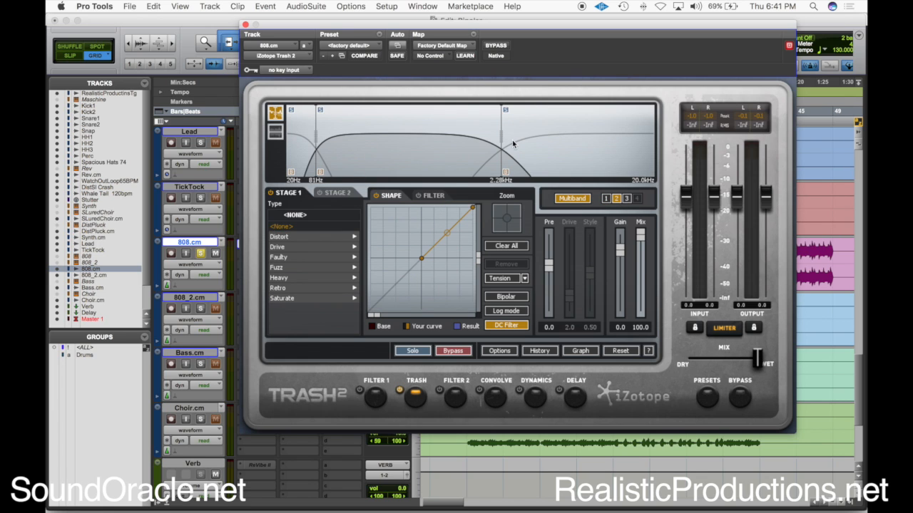
pyautogui.moveTo(502, 140)
pyautogui.mouseDown()
pyautogui.moveTo(446, 156)
pyautogui.moveTo(492, 145)
pyautogui.mouseUp()
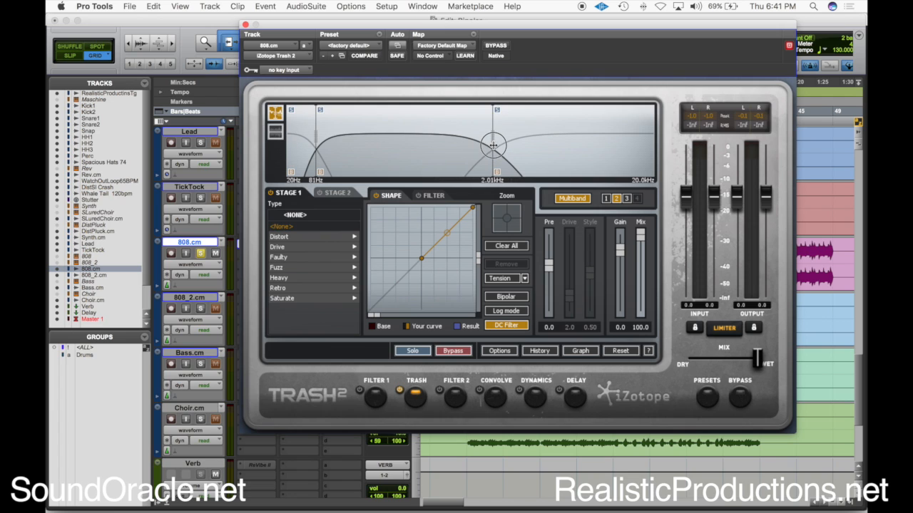
pyautogui.click(321, 240)
pyautogui.click(312, 238)
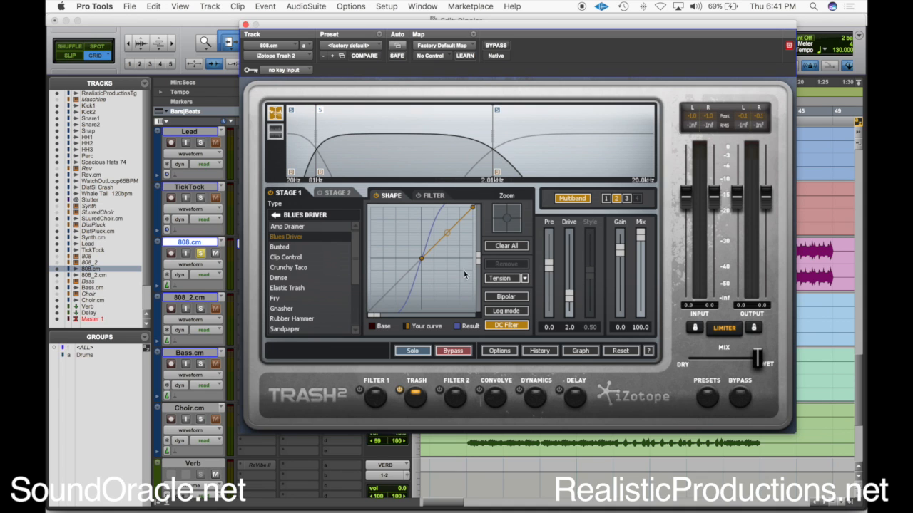
pyautogui.press('space')
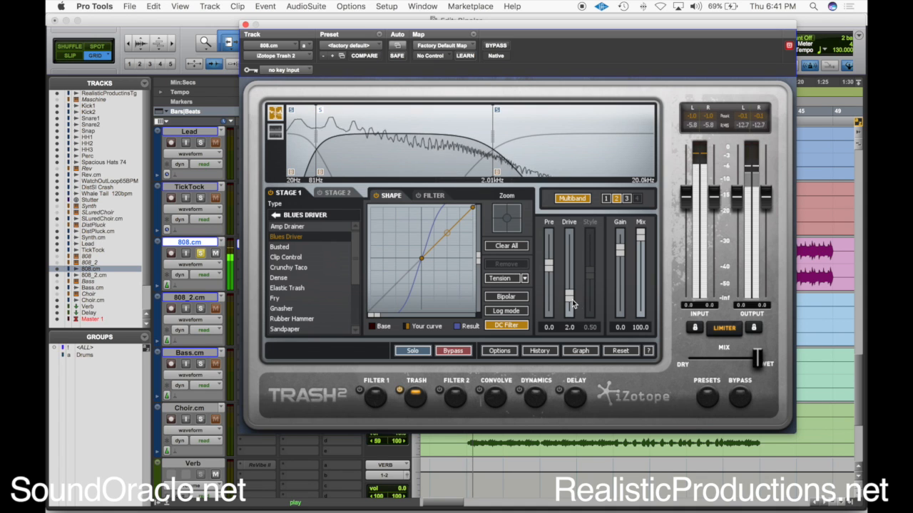
# - Set band 2's Drive to 4.4, audition Busted, Clip Control, Crunchy Taco, Dense and Elastic Trash, and return to Blues Driver
pyautogui.moveTo(568, 295); pyautogui.dragTo(570, 287)
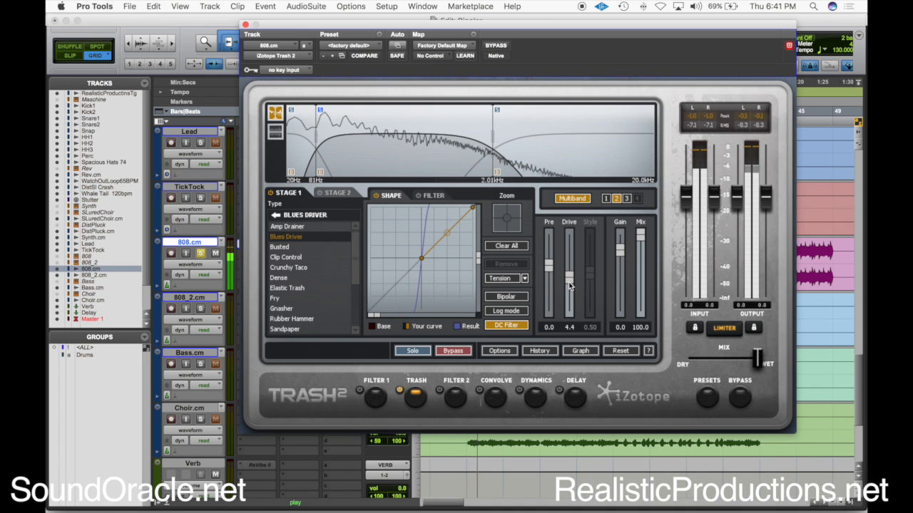
pyautogui.click(279, 247)
pyautogui.click(288, 259)
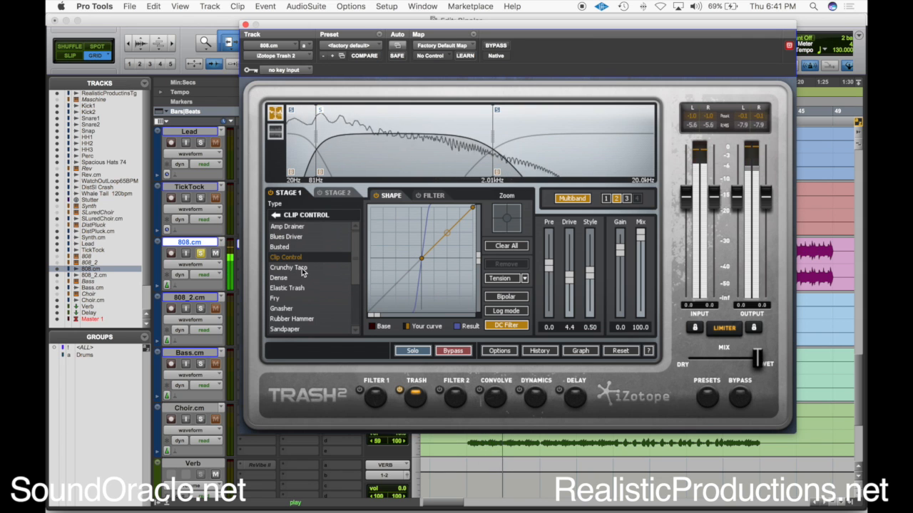
pyautogui.click(301, 269)
pyautogui.click(297, 279)
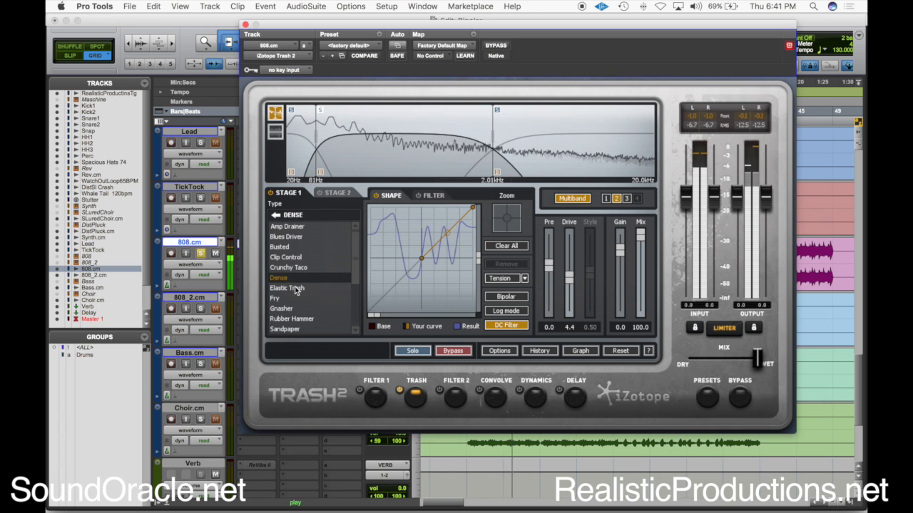
pyautogui.click(296, 289)
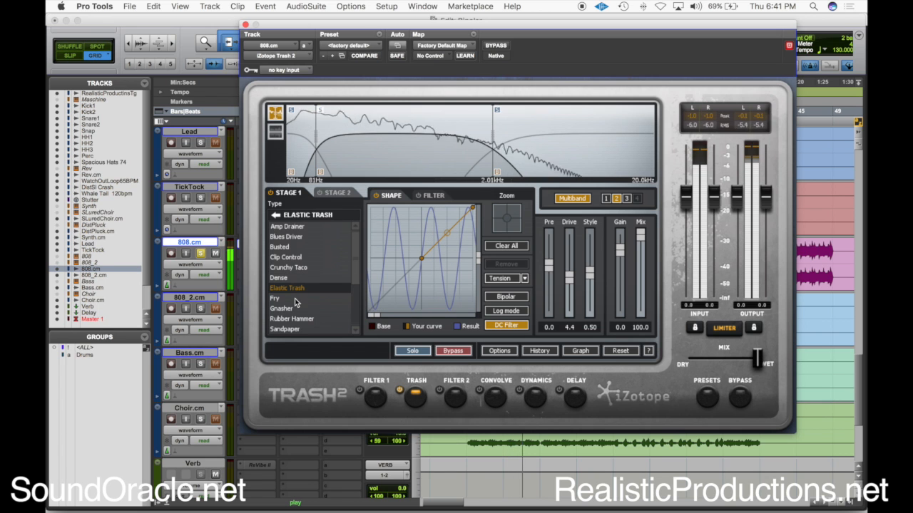
pyautogui.click(288, 236)
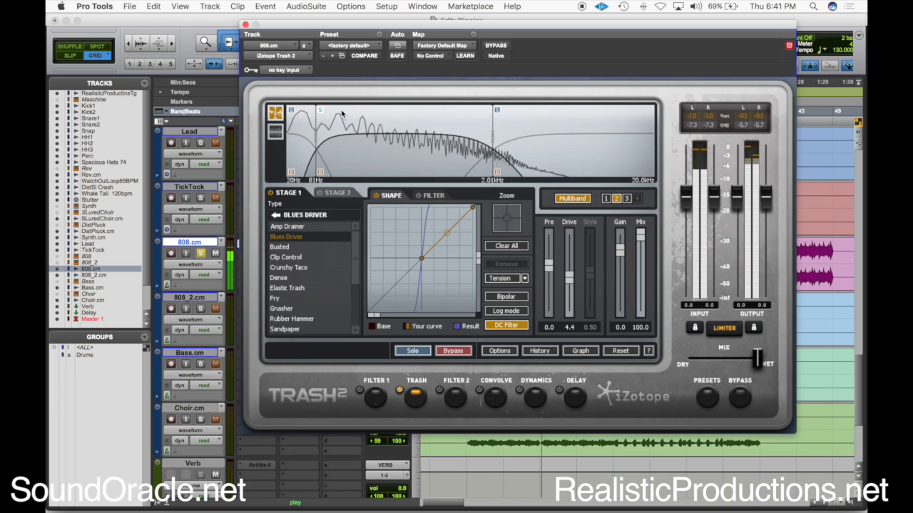
# - Set band 2's Drive to 3.5 and its Gain to -6.0 while checking the sound in playback
pyautogui.press('space')
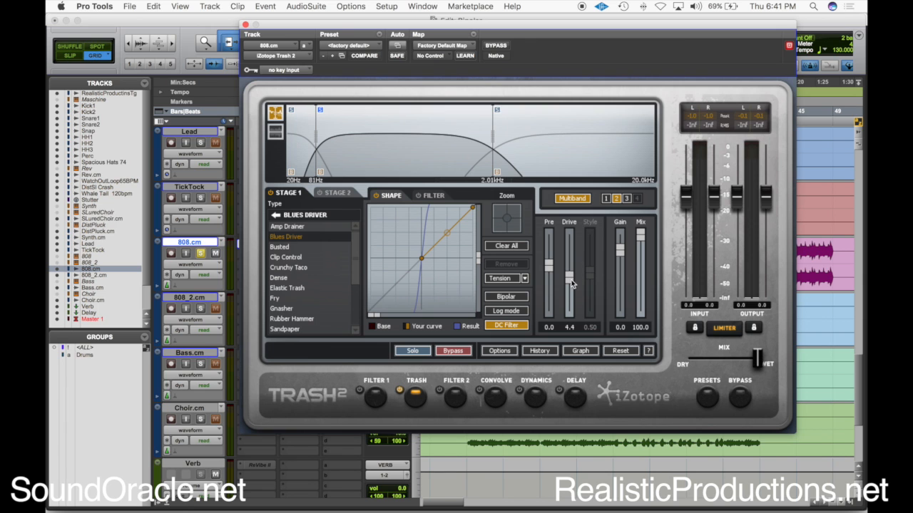
pyautogui.press('space')
pyautogui.moveTo(570, 283)
pyautogui.mouseDown()
pyautogui.moveTo(571, 268)
pyautogui.moveTo(570, 284)
pyautogui.mouseUp()
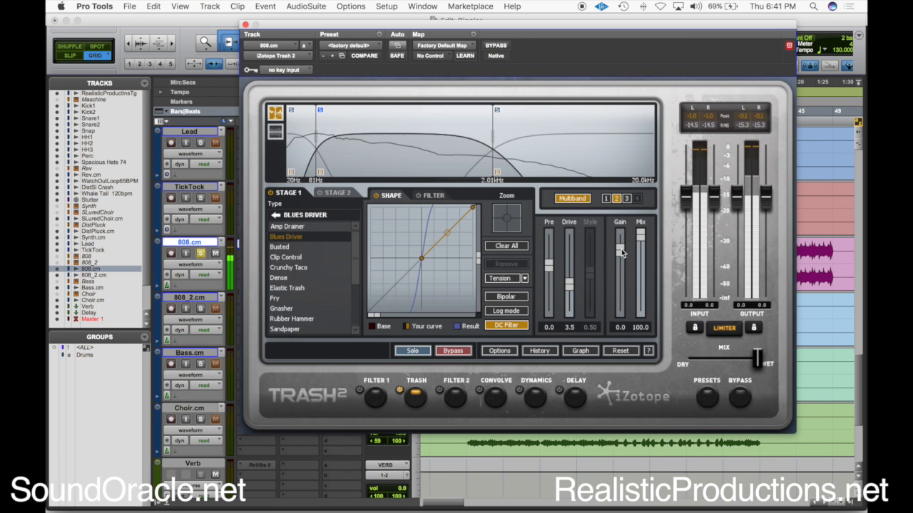
pyautogui.press('space')
pyautogui.moveTo(622, 251)
pyautogui.mouseDown()
pyautogui.moveTo(621, 277)
pyautogui.moveTo(622, 245)
pyautogui.moveTo(622, 263)
pyautogui.mouseUp()
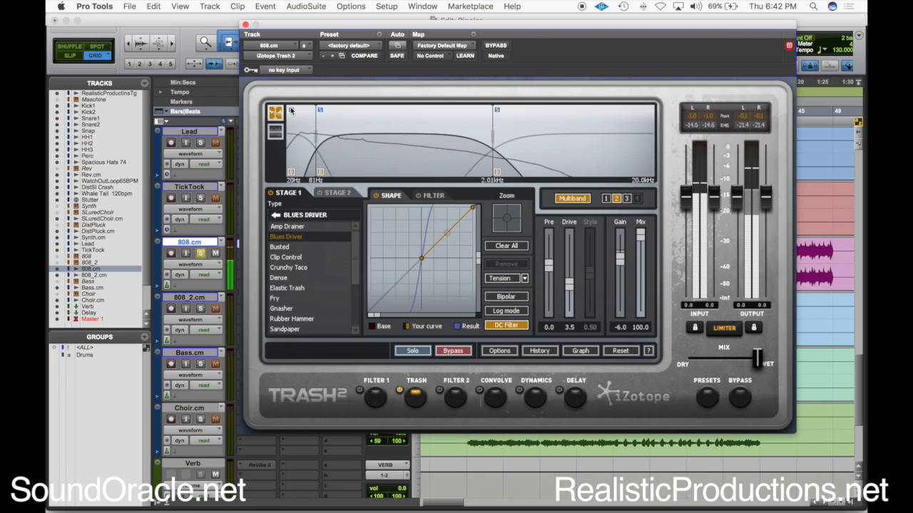
pyautogui.press('space')
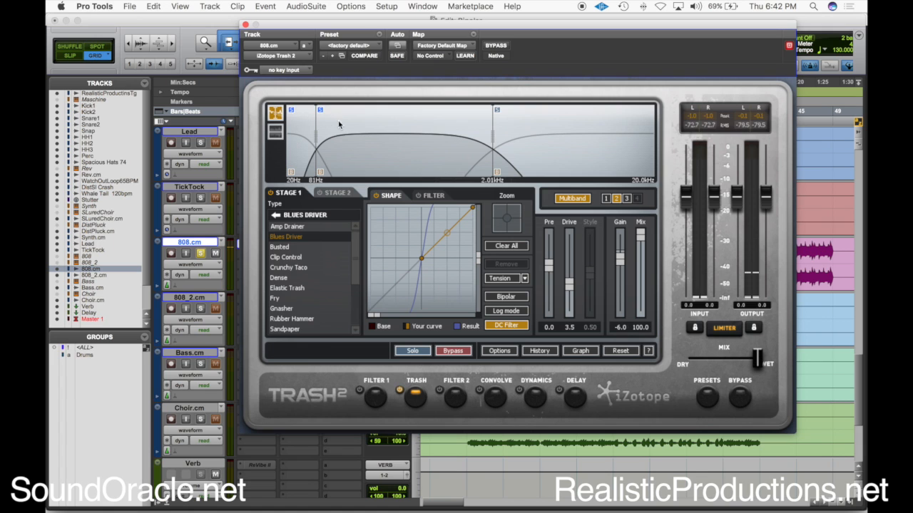
# - Rebalance band 2 by cutting its Gain to -31.4 and raising it to -9.0 during playback
pyautogui.press('space')
pyautogui.moveTo(624, 267); pyautogui.dragTo(620, 297)
pyautogui.press('space')
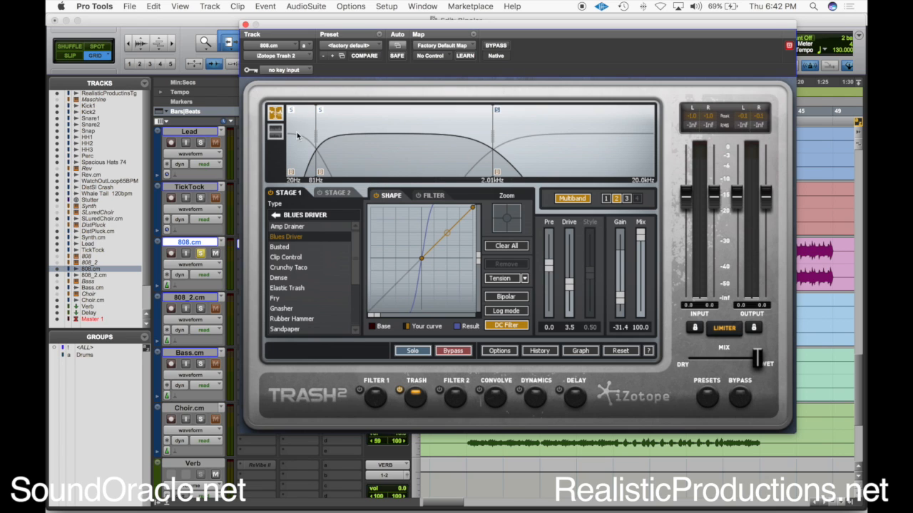
pyautogui.moveTo(622, 307); pyautogui.dragTo(618, 280)
pyautogui.press('space')
pyautogui.moveTo(620, 273); pyautogui.dragTo(621, 261)
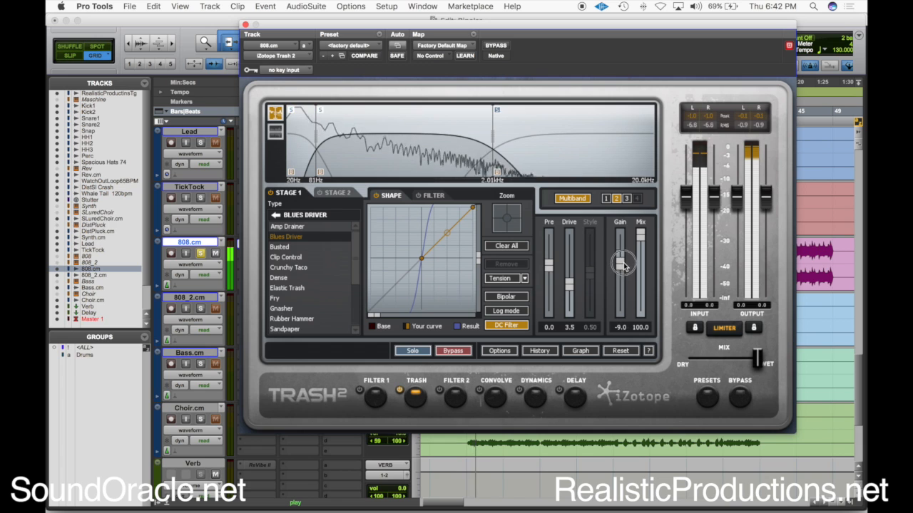
pyautogui.press('space')
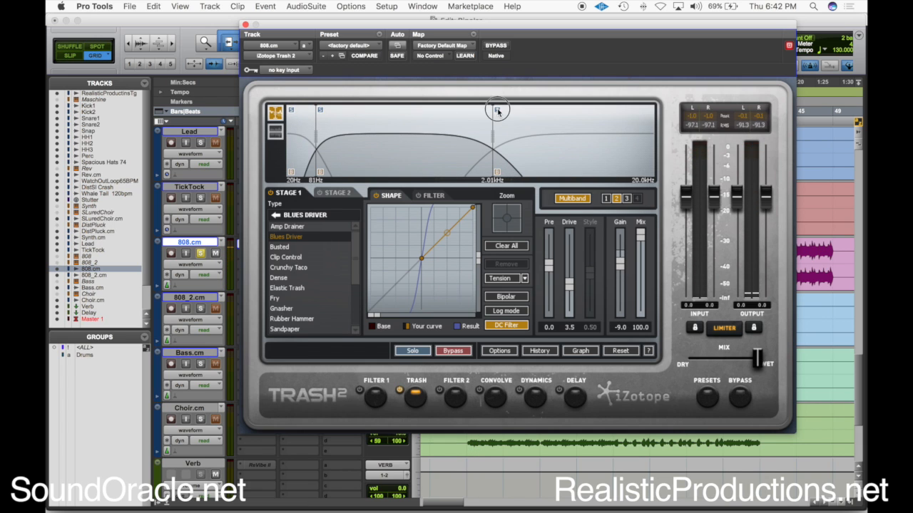
# - Select band 3 and browse the Drive category of distortion types for it
pyautogui.click(276, 217)
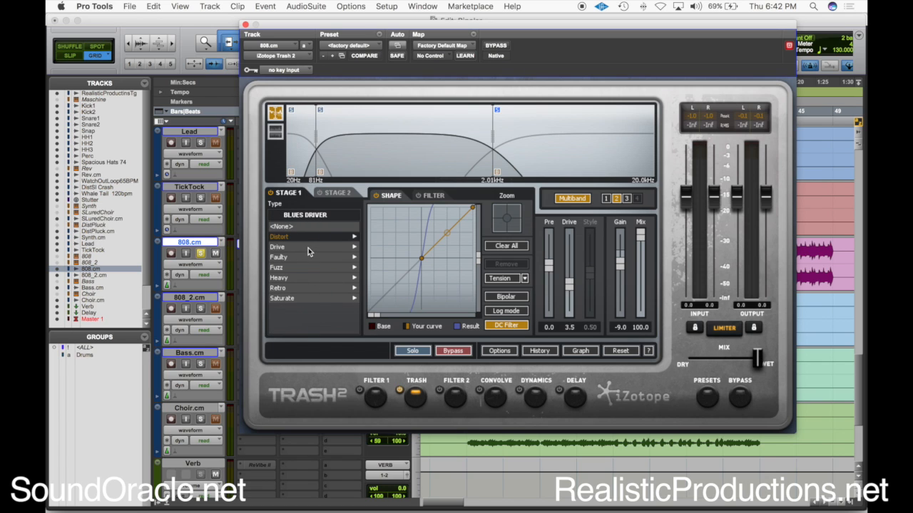
pyautogui.click(310, 248)
pyautogui.click(303, 238)
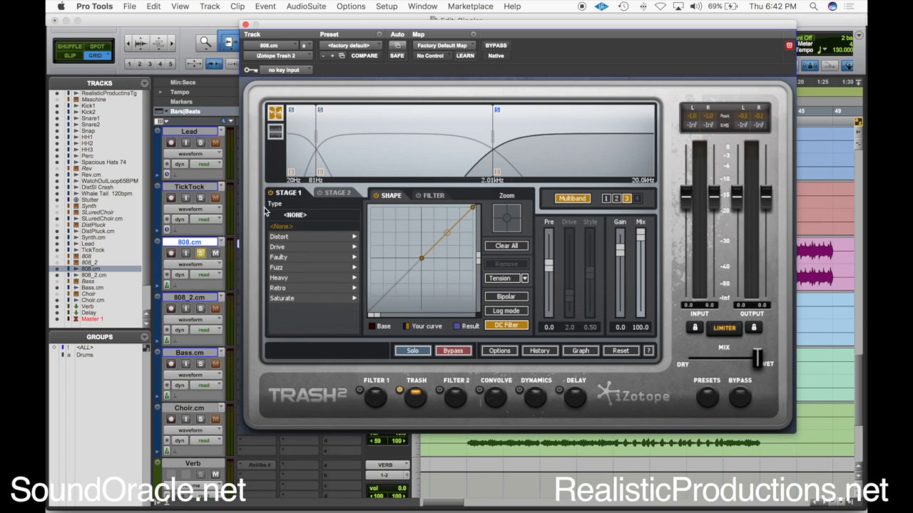
pyautogui.click(305, 248)
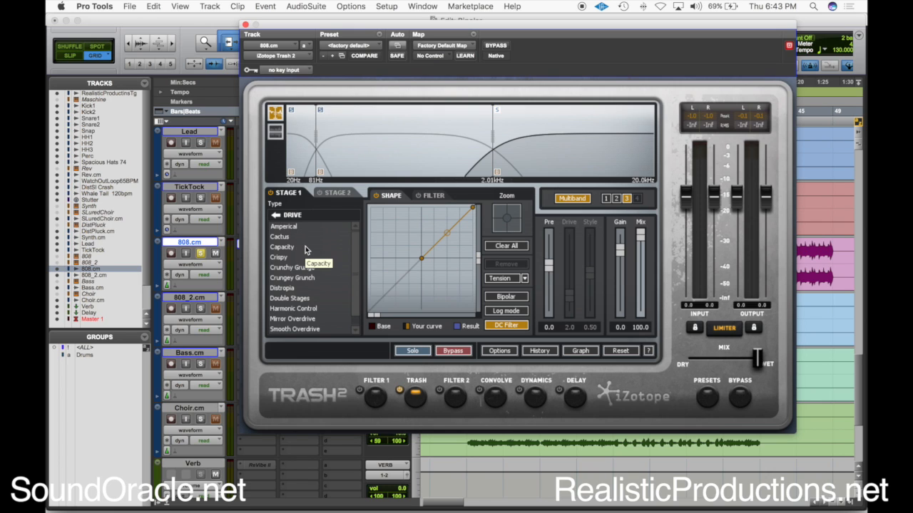
pyautogui.scroll(-1, 306, 249)
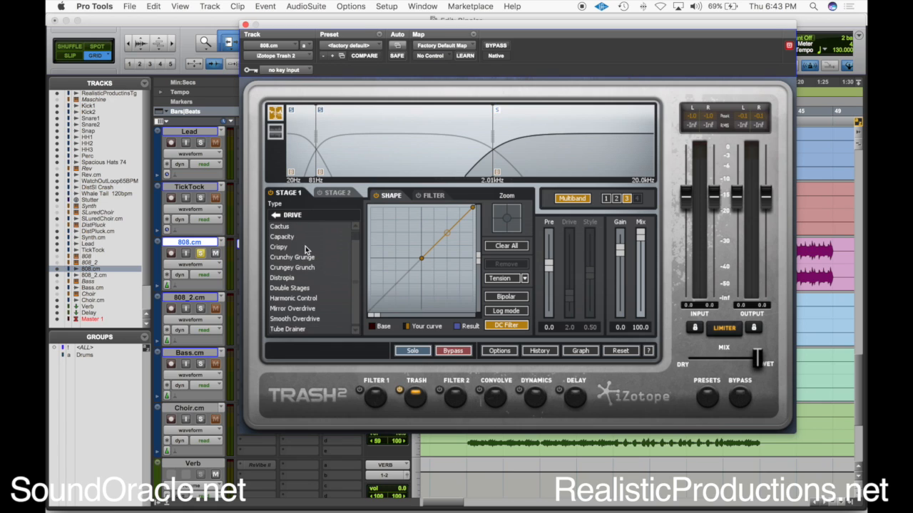
pyautogui.scroll(1, 305, 249)
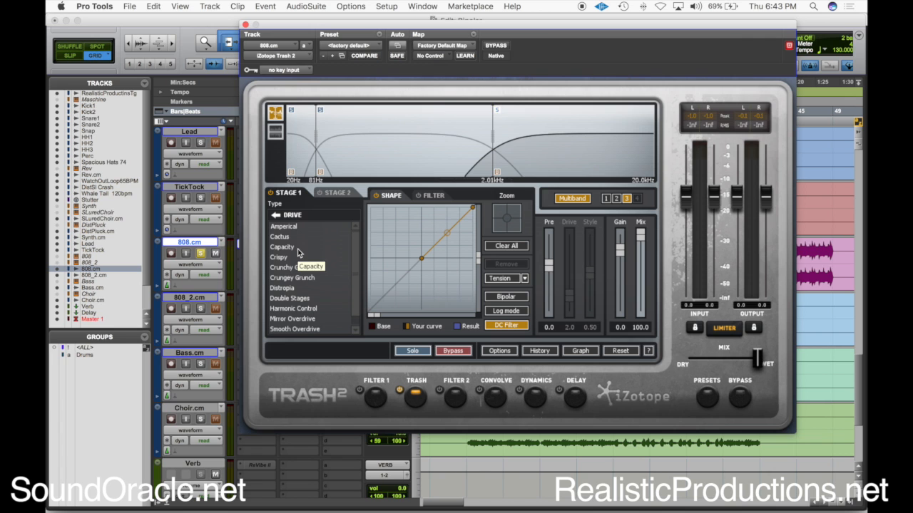
# - Audition Capacity, Amperical, Double Stages and Distropia on band 3 during playback, and apply the Mirror Overdrive type
pyautogui.click(298, 250)
pyautogui.press('space')
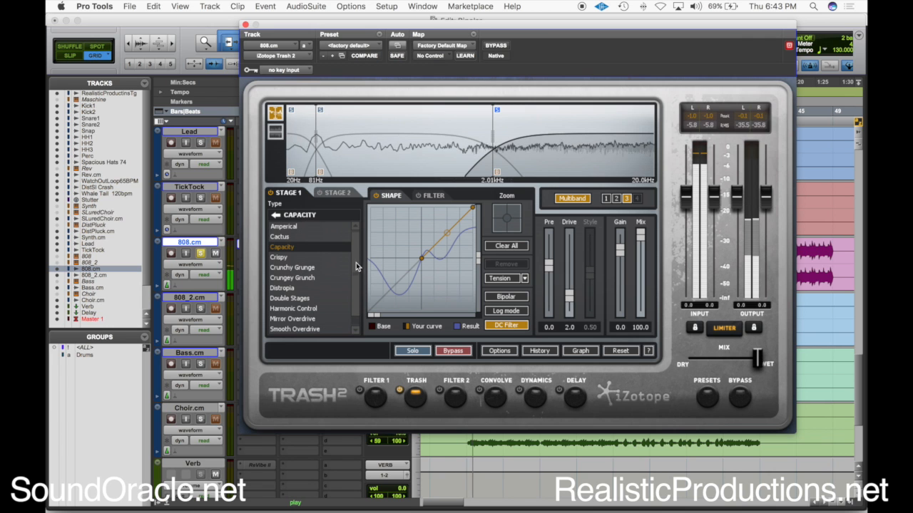
pyautogui.click(283, 226)
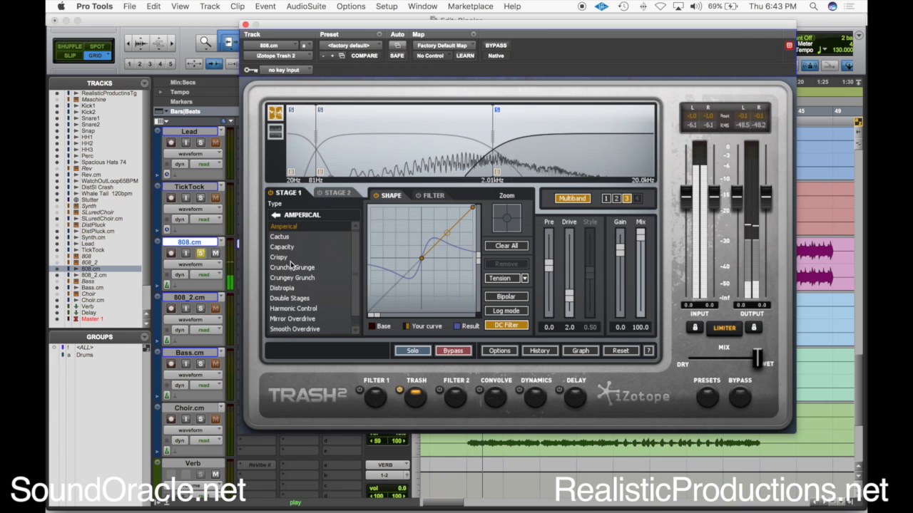
pyautogui.click(285, 247)
pyautogui.click(289, 298)
pyautogui.click(288, 288)
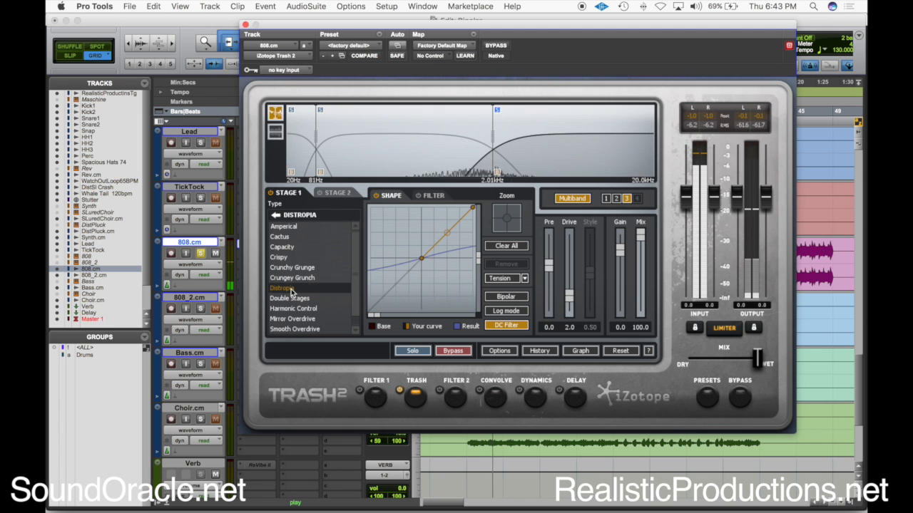
pyautogui.click(306, 318)
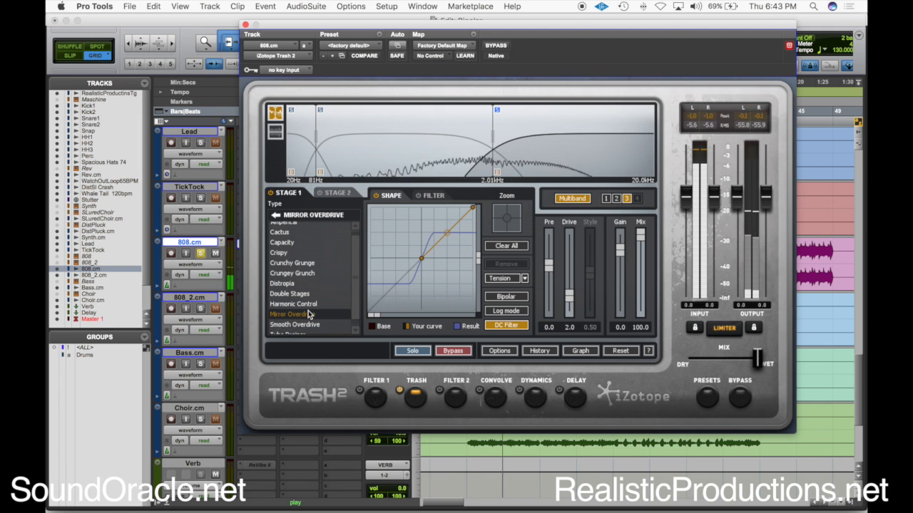
# - Set band 3's Drive to 6.4 and its Gain to -11.6 while listening to the bands
pyautogui.moveTo(569, 294); pyautogui.dragTo(567, 269)
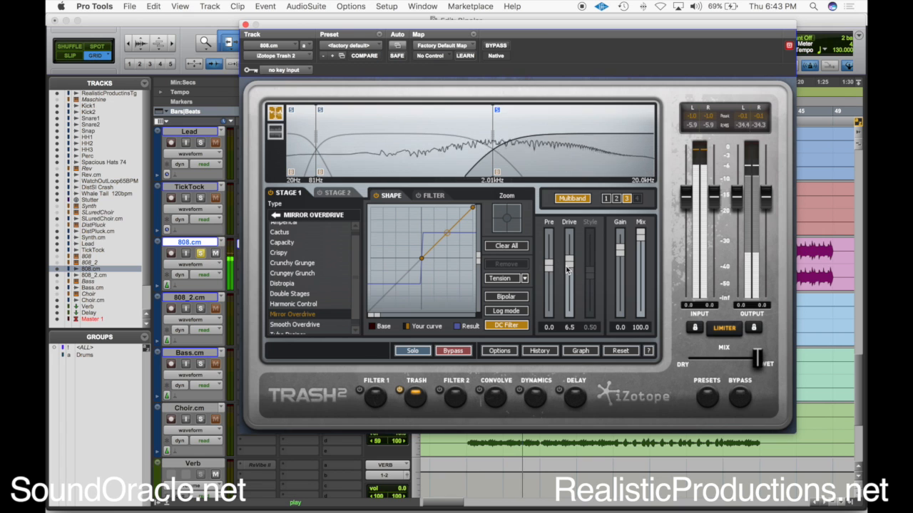
pyautogui.moveTo(620, 257); pyautogui.dragTo(571, 265)
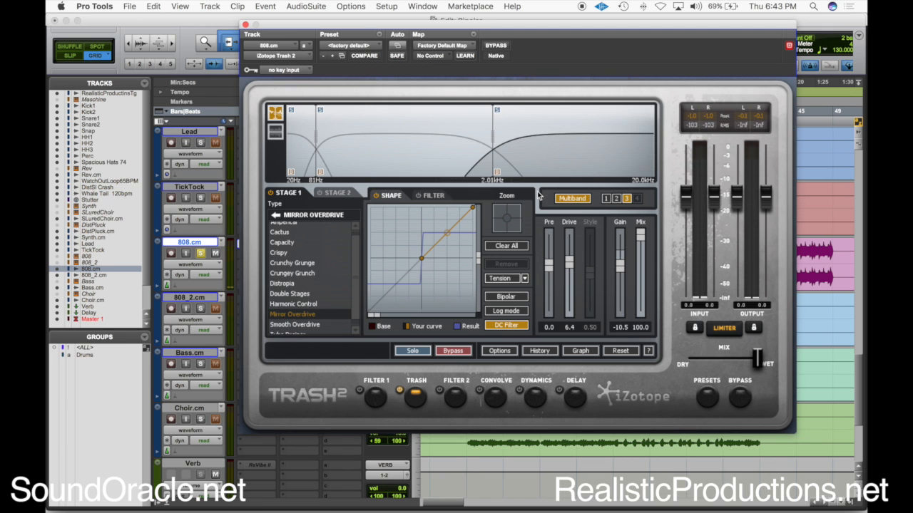
pyautogui.press('space')
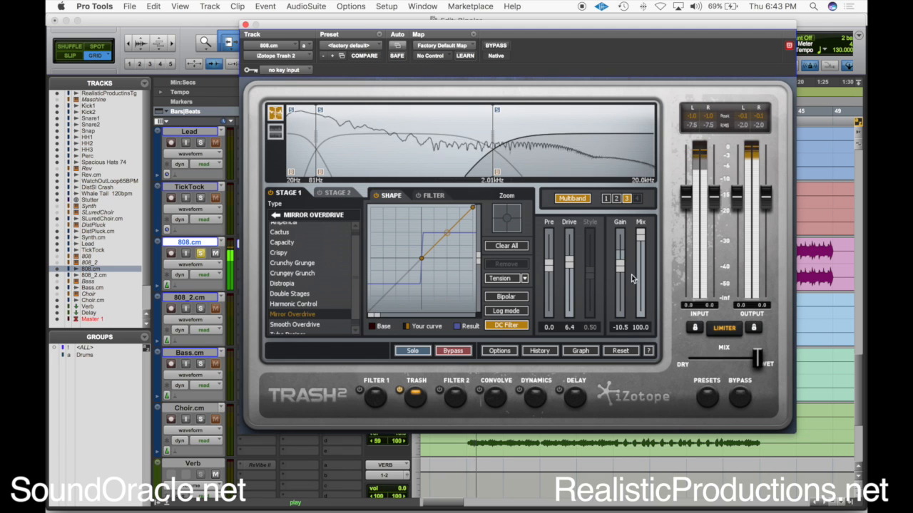
pyautogui.moveTo(619, 265); pyautogui.dragTo(619, 268)
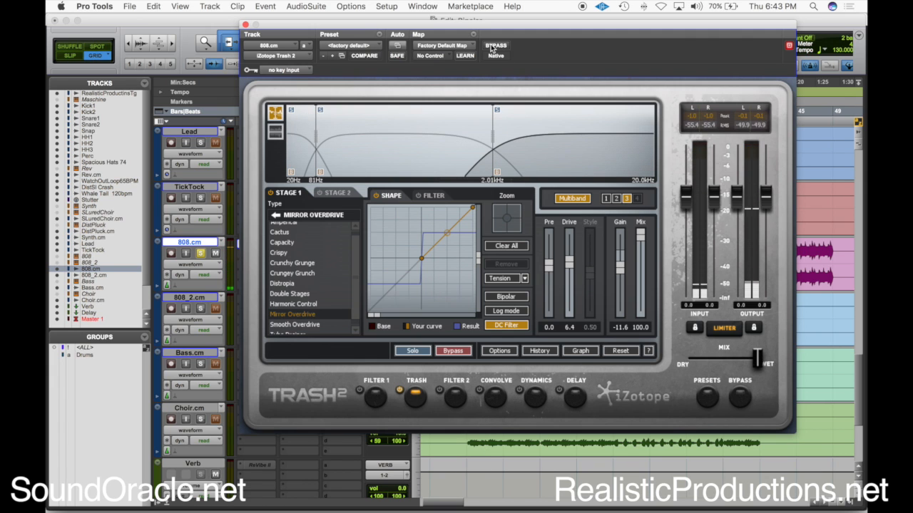
# - Compare the processed 808 with the dry signal by bypassing and re-enabling Trash 2 while it plays
pyautogui.press('space')
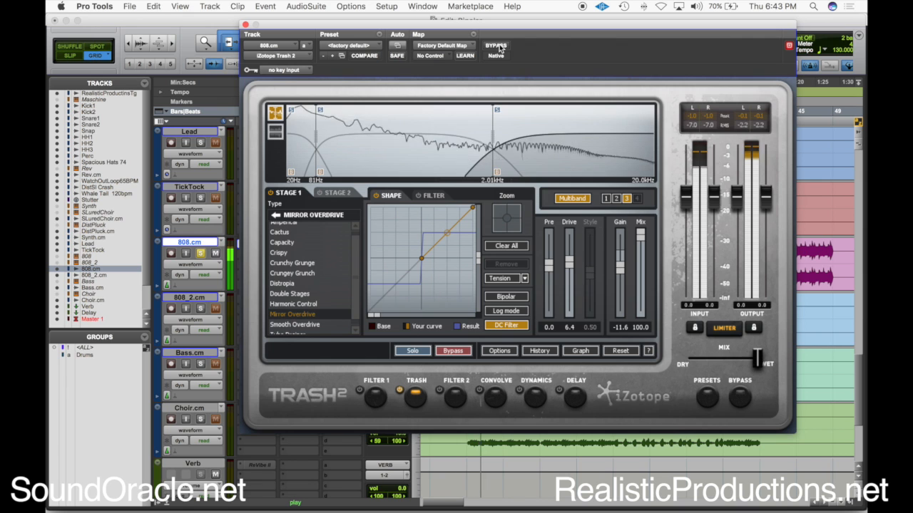
pyautogui.click(498, 46)
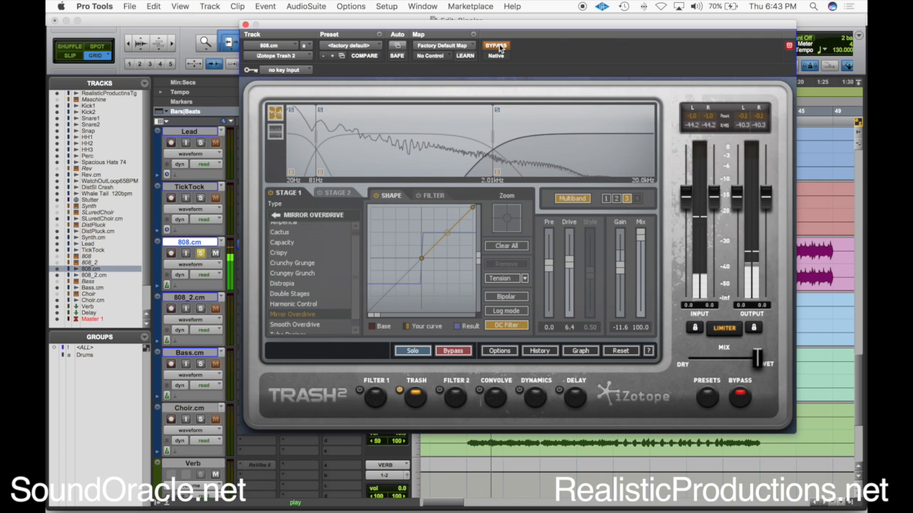
pyautogui.click(498, 46)
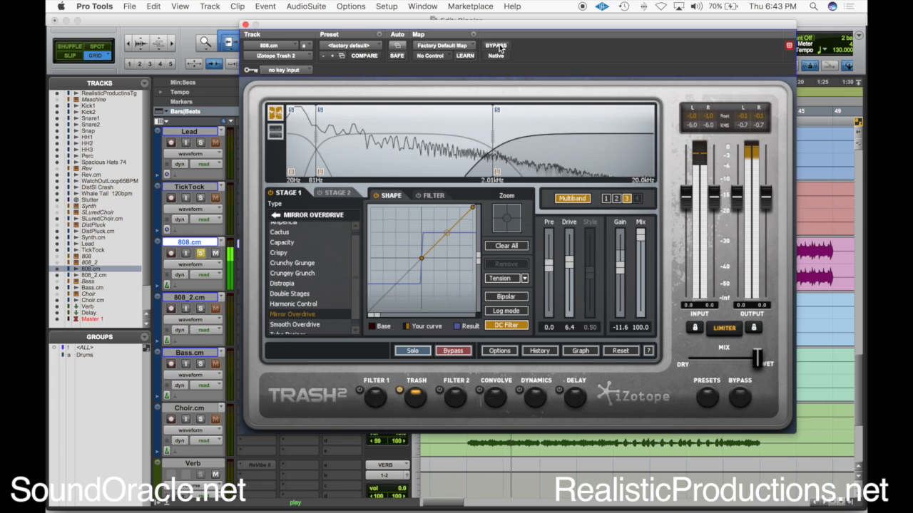
# - Close the Trash 2 window, unsolo the 808 track and play the full mix from bar 9
pyautogui.click(245, 24)
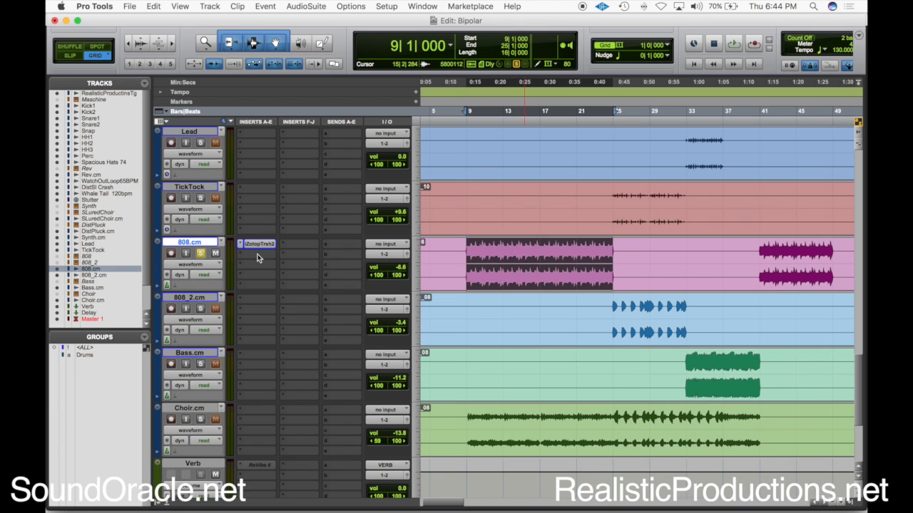
pyautogui.click(469, 254)
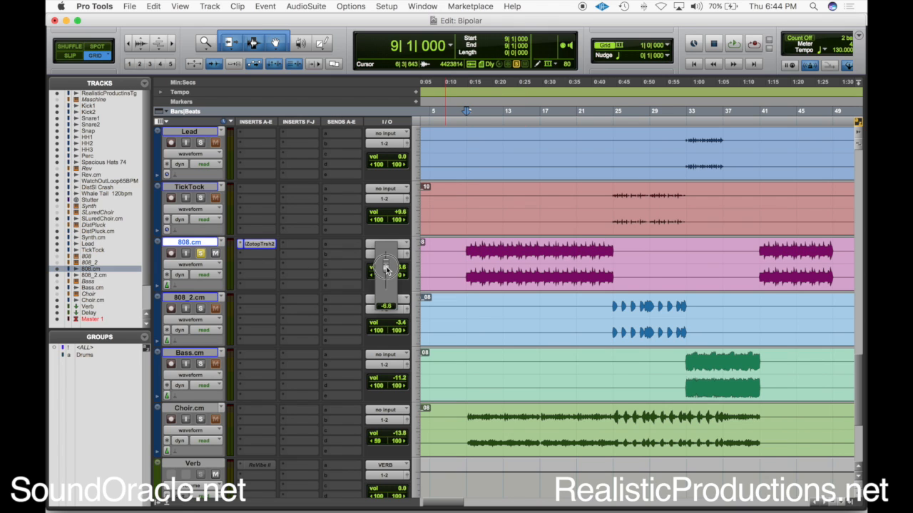
pyautogui.click(201, 253)
pyautogui.press('space')
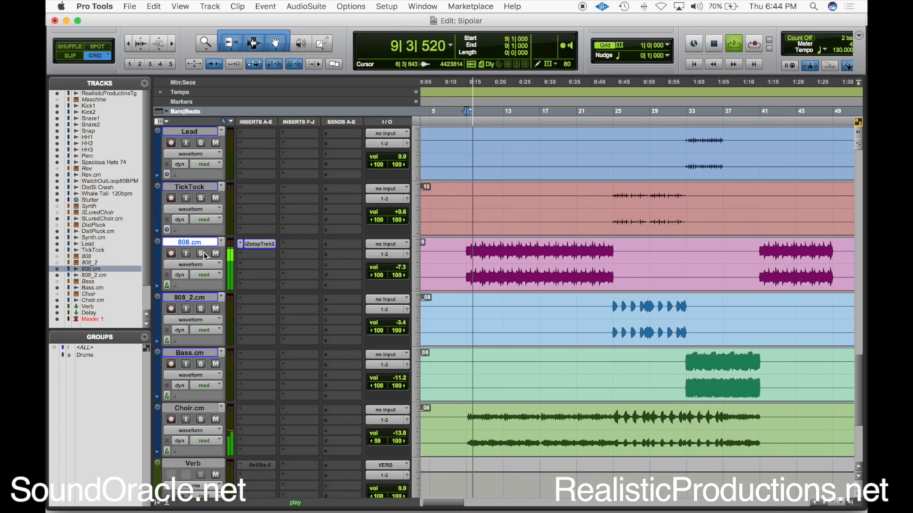
# - Lower the 808 track's volume to -8.6 dB while the full mix plays, and stop playback
pyautogui.moveTo(400, 267); pyautogui.dragTo(403, 269)
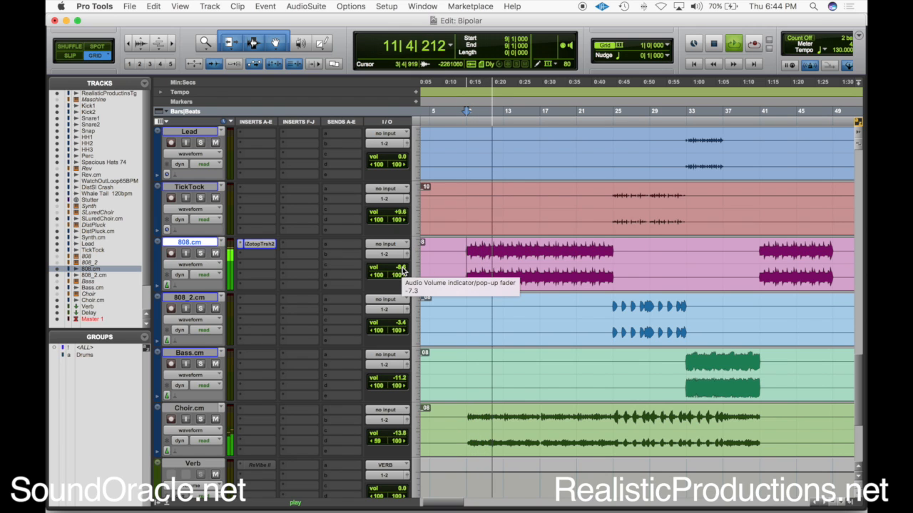
pyautogui.click(268, 246)
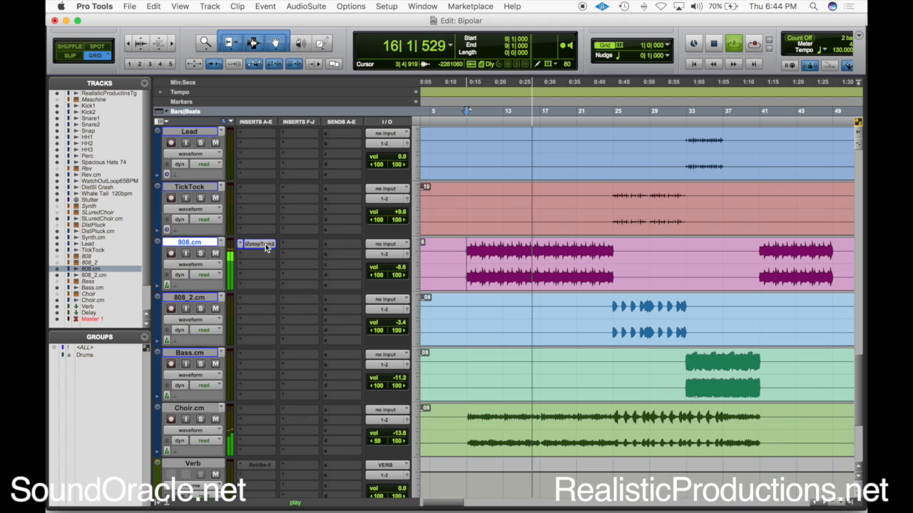
pyautogui.press('space')
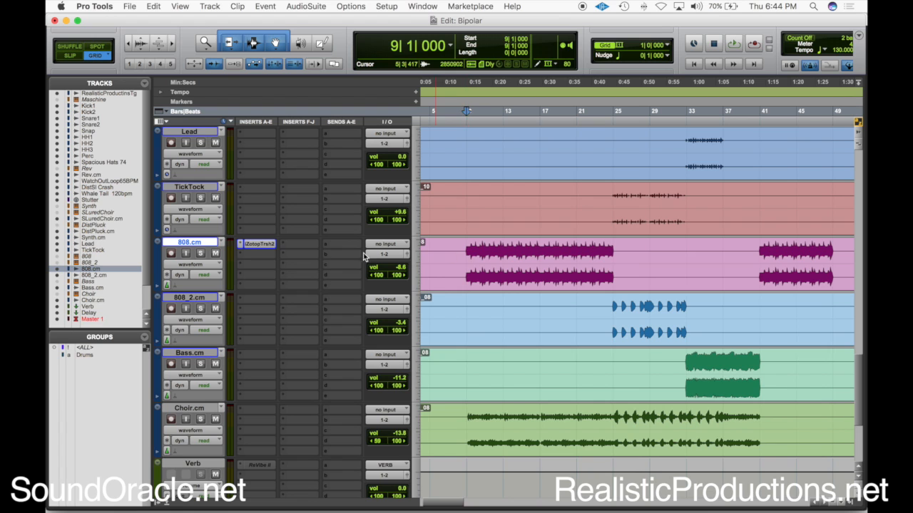
# - Insert the stereo UAD bx_saturator V2 plug-in on the 808 track below Trash 2 and move its window clear of the track controls
pyautogui.click(254, 246)
pyautogui.moveTo(308, 315)
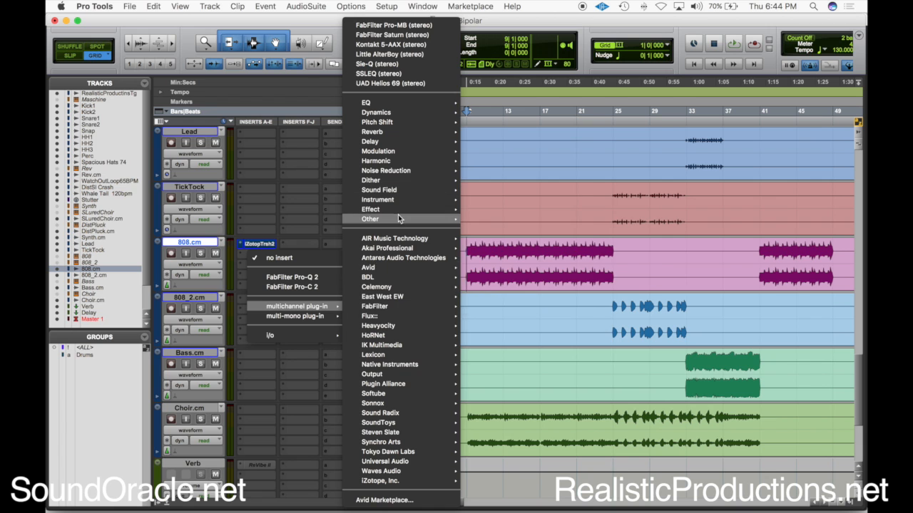
pyautogui.moveTo(419, 159)
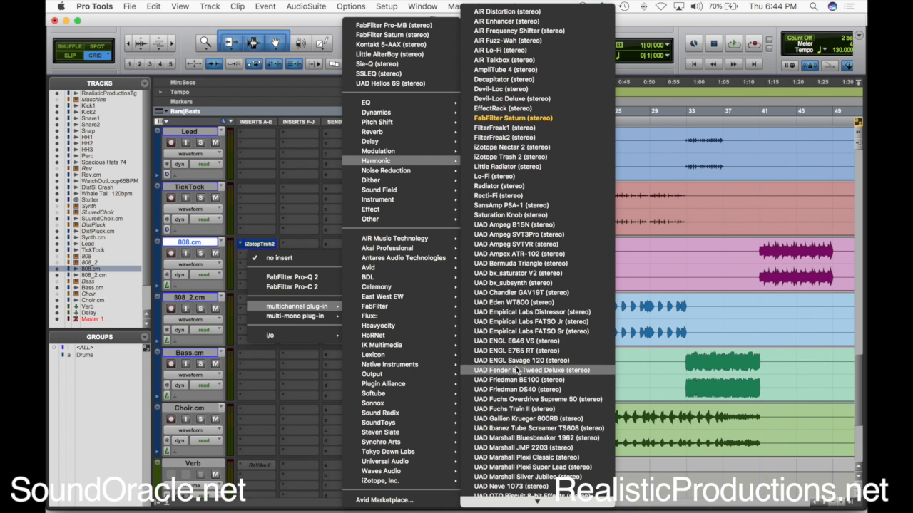
pyautogui.click(534, 274)
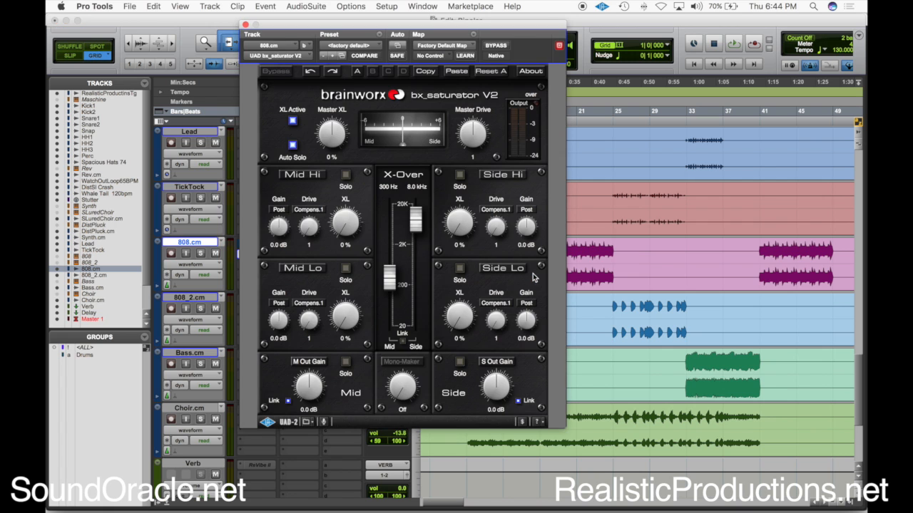
pyautogui.moveTo(335, 31); pyautogui.dragTo(741, 52)
pyautogui.moveTo(606, 261)
pyautogui.mouseDown()
pyautogui.moveTo(622, 265)
pyautogui.moveTo(611, 262)
pyautogui.mouseUp()
pyautogui.moveTo(763, 52); pyautogui.dragTo(430, 50)
# - Solo the 808 track and play it while auditioning only the saturator's Mid Hi band
pyautogui.click(205, 253)
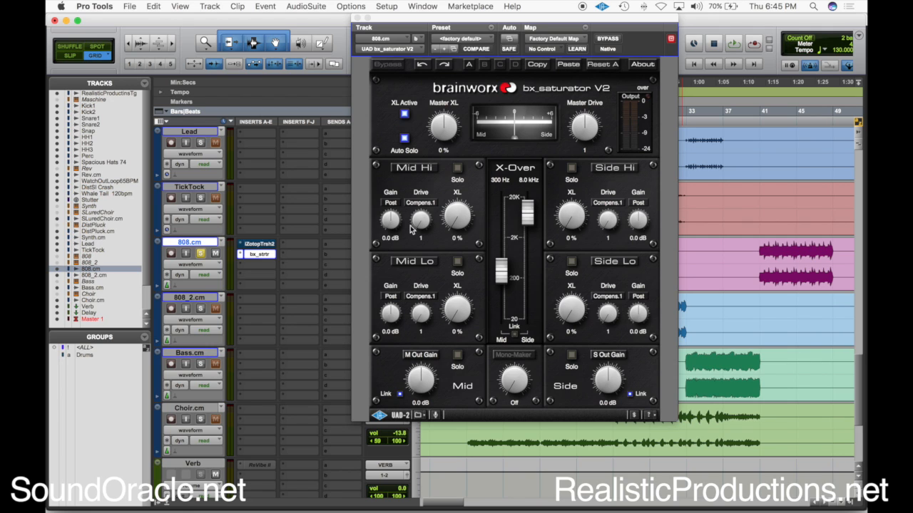
pyautogui.press('space')
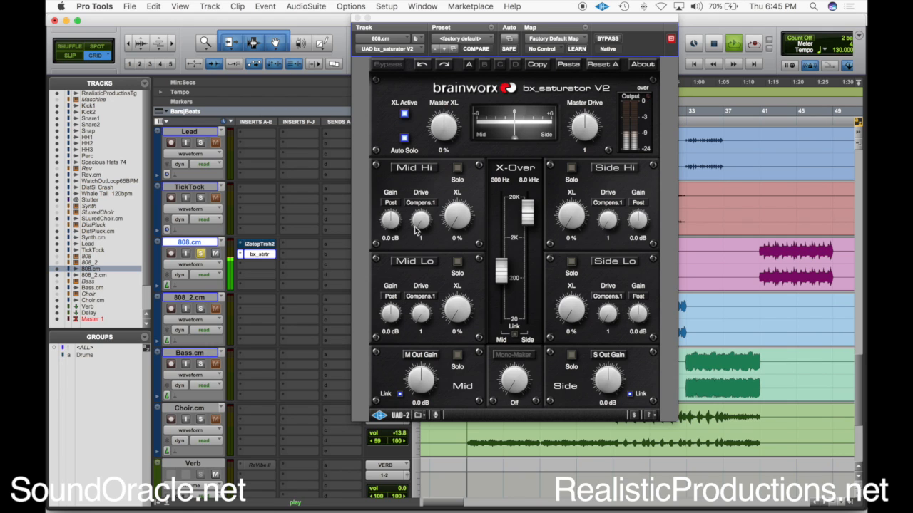
pyautogui.click(458, 170)
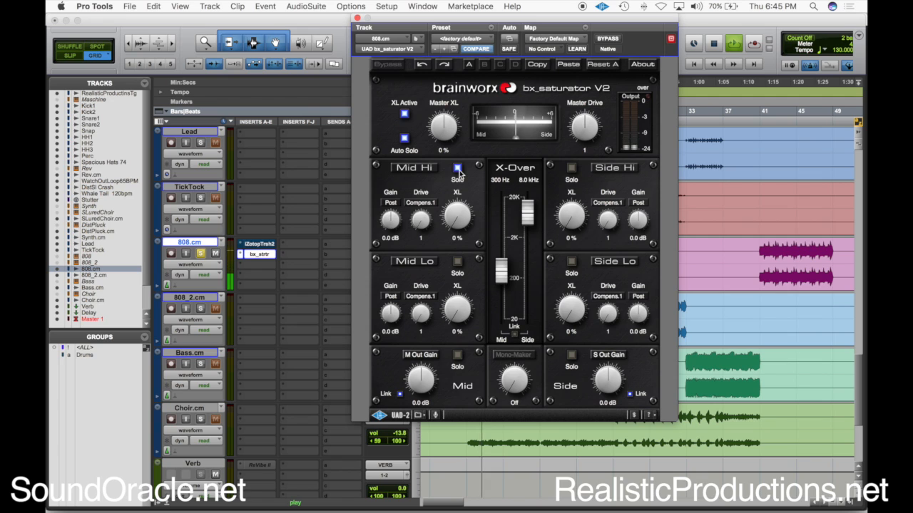
pyautogui.press('space')
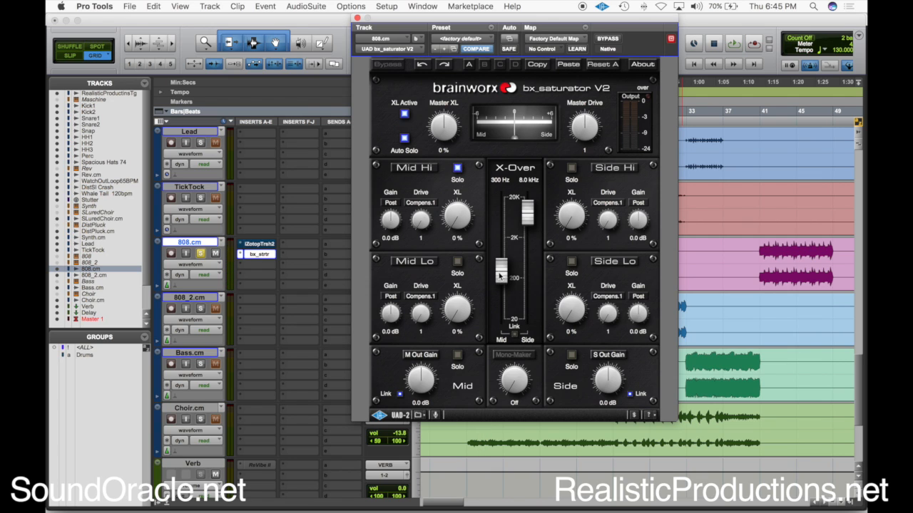
# - Set the saturator's Mid crossover to 622 Hz and the Mid Hi band to Drive 8 and XL 48 %
pyautogui.moveTo(500, 276); pyautogui.dragTo(501, 247)
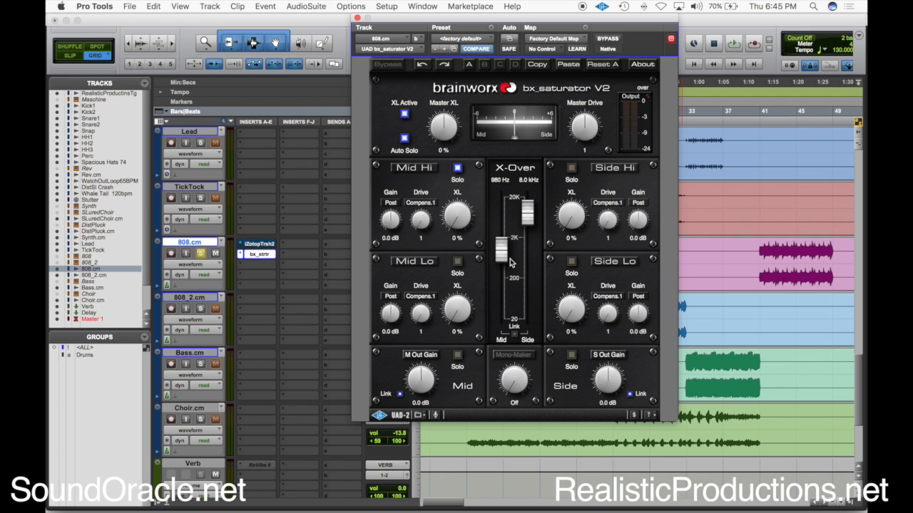
pyautogui.moveTo(505, 258); pyautogui.dragTo(502, 268)
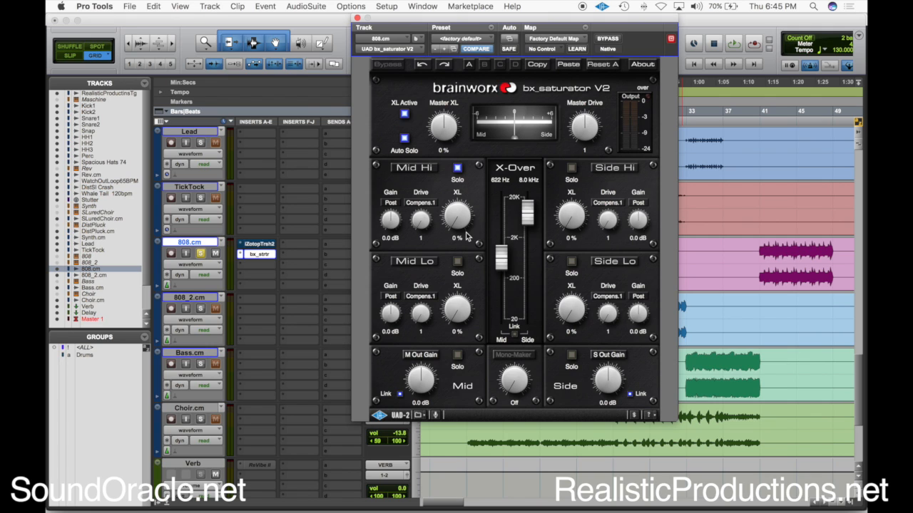
pyautogui.press('space')
pyautogui.moveTo(466, 231); pyautogui.dragTo(456, 199)
# - Solo the Mid Lo band and set its XL to 40 %, Drive to 3 and Gain to 1.8 dB during playback
pyautogui.click(456, 263)
pyautogui.press('space')
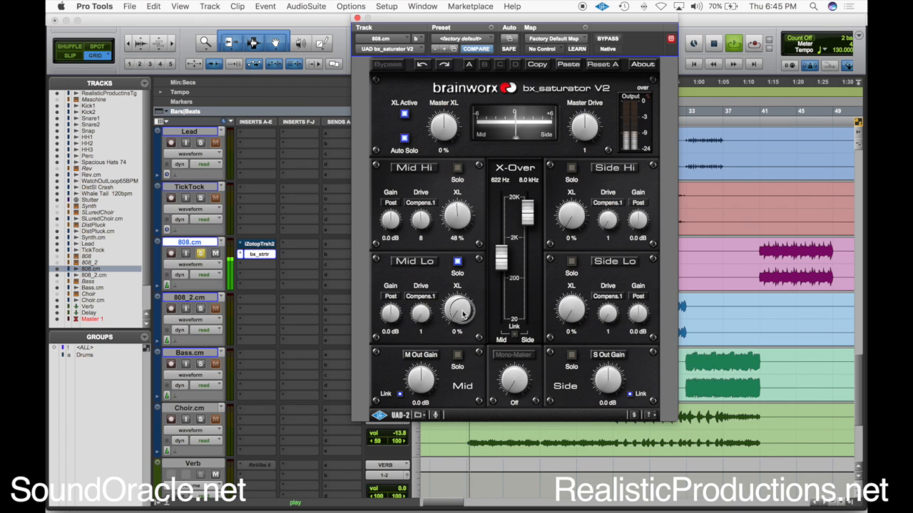
pyautogui.moveTo(457, 308); pyautogui.dragTo(459, 281)
pyautogui.moveTo(421, 314); pyautogui.dragTo(389, 318)
pyautogui.press('space')
# - Set the Side crossover to 140 Hz, Side Hi to XL 31 %, Drive 6, Gain 5.8 dB, and Side Lo to XL 42 %, Drive 6, Gain 3.9 dB
pyautogui.press('space')
pyautogui.press('space')
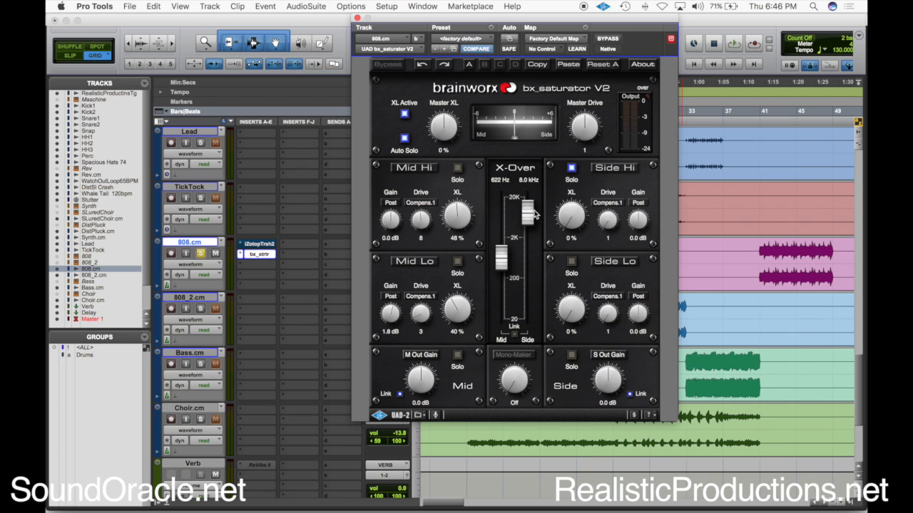
pyautogui.press('space')
pyautogui.moveTo(535, 214); pyautogui.dragTo(528, 269)
pyautogui.moveTo(571, 215)
pyautogui.mouseDown()
pyautogui.moveTo(638, 211)
pyautogui.moveTo(577, 219)
pyautogui.mouseUp()
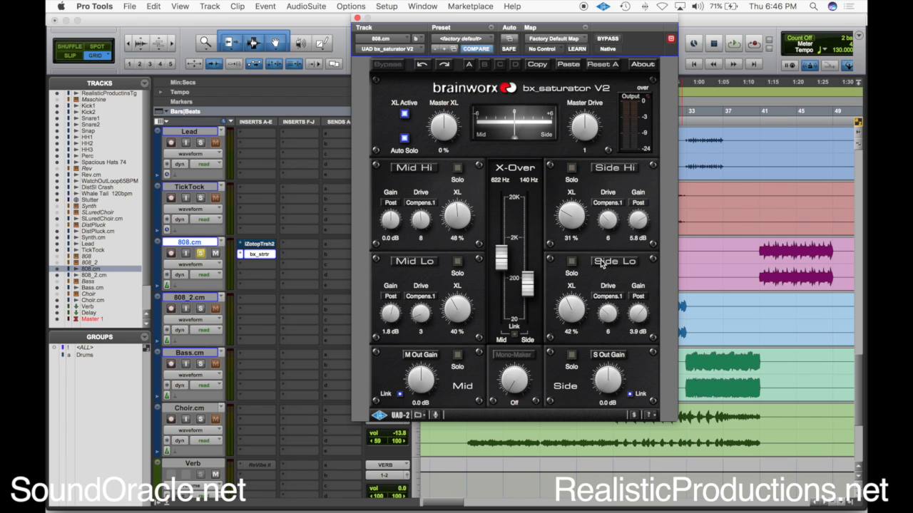
# - Raise the Side crossover to 408 Hz while auditioning the Side Hi band, and stop playback with the band unsoloed
pyautogui.moveTo(542, 285); pyautogui.dragTo(541, 273)
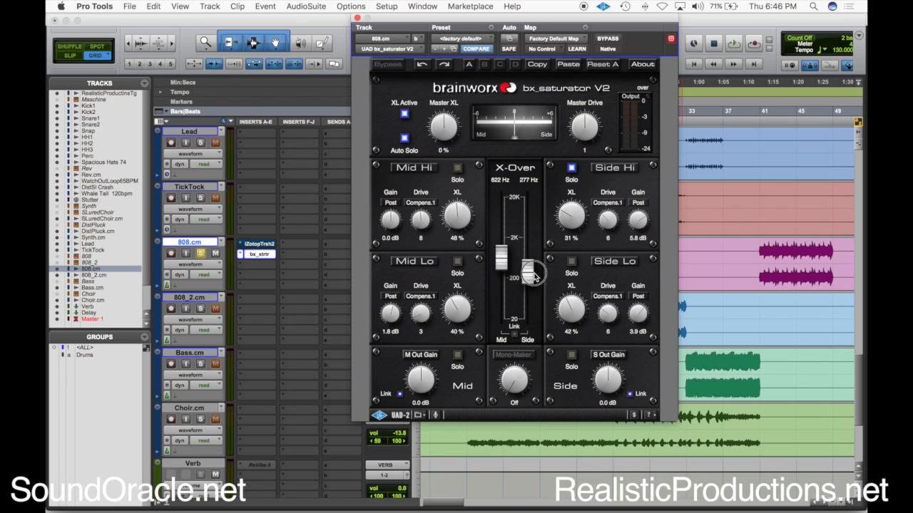
pyautogui.click(570, 168)
pyautogui.press('space')
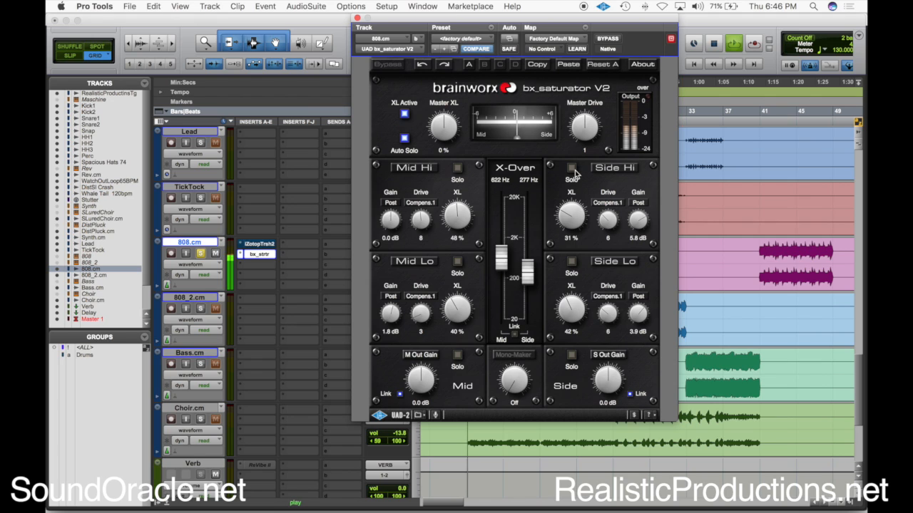
pyautogui.moveTo(527, 271); pyautogui.dragTo(529, 261)
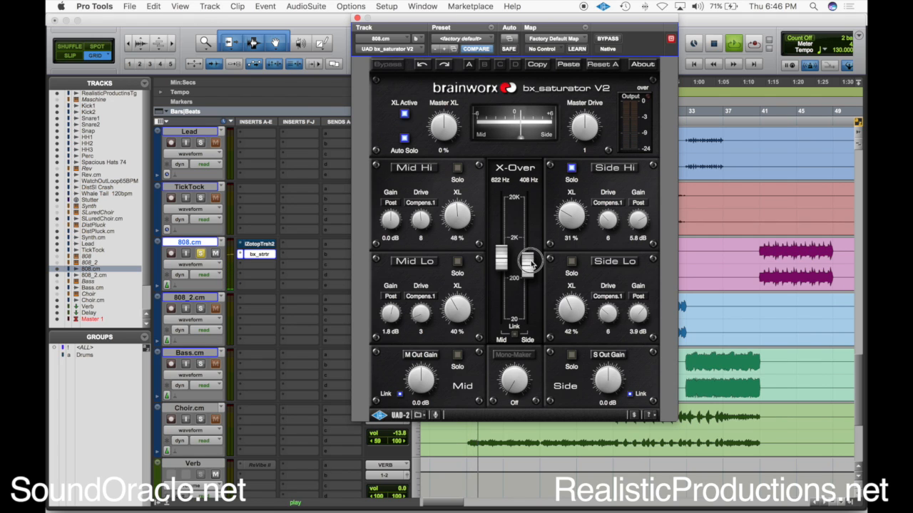
pyautogui.click(571, 168)
pyautogui.press('space')
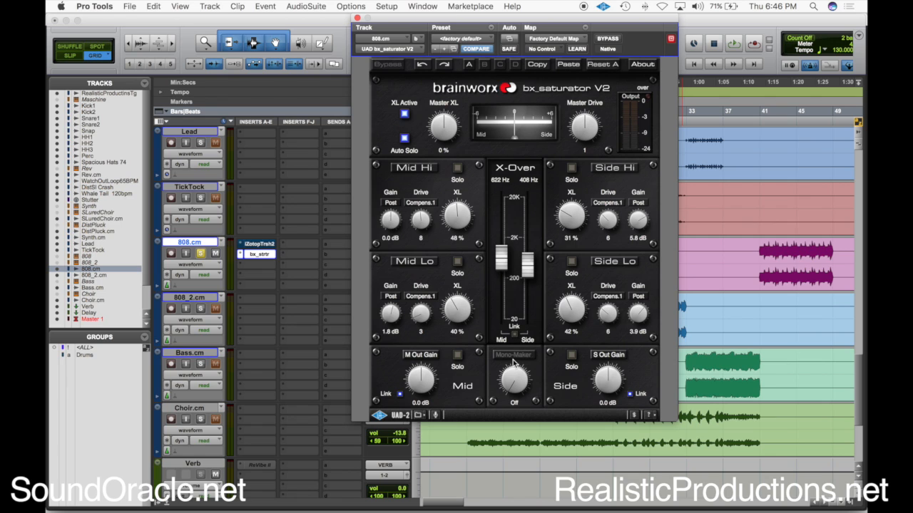
# - Set the saturator's Mono-Maker to 185 Hz and play the 808 to hear the result
pyautogui.moveTo(512, 388); pyautogui.dragTo(516, 407)
pyautogui.moveTo(516, 381); pyautogui.dragTo(523, 385)
pyautogui.press('space')
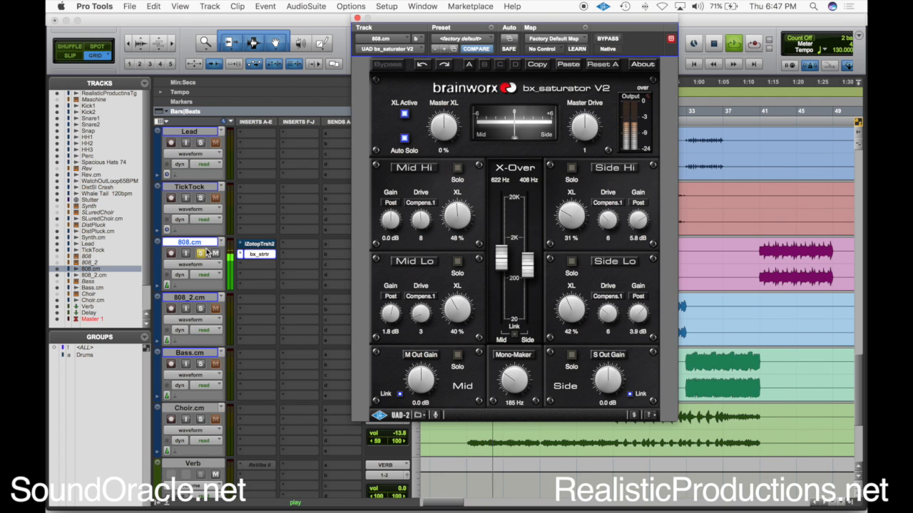
# - Play the full mix from bar 9 and compare the 808 with bx_saturator bypassed and re-enabled
pyautogui.press('space')
pyautogui.moveTo(404, 19); pyautogui.dragTo(659, 30)
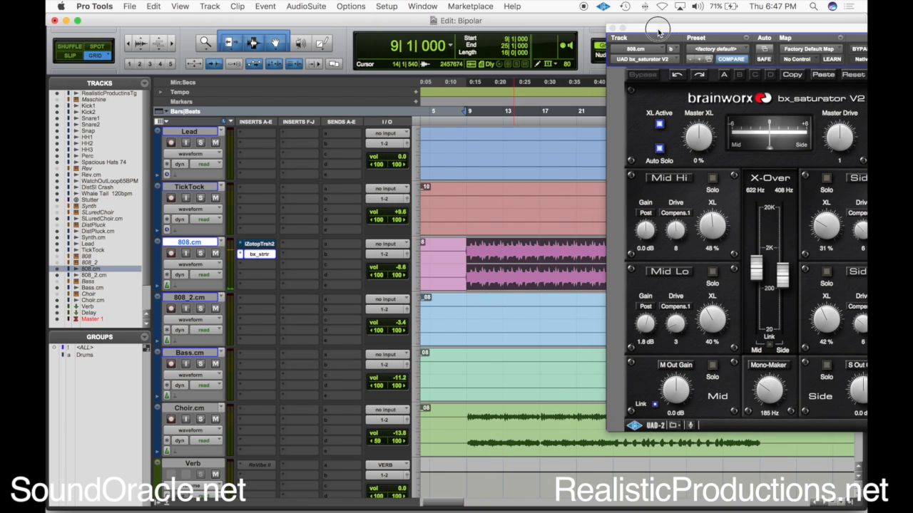
pyautogui.click(467, 260)
pyautogui.press('space')
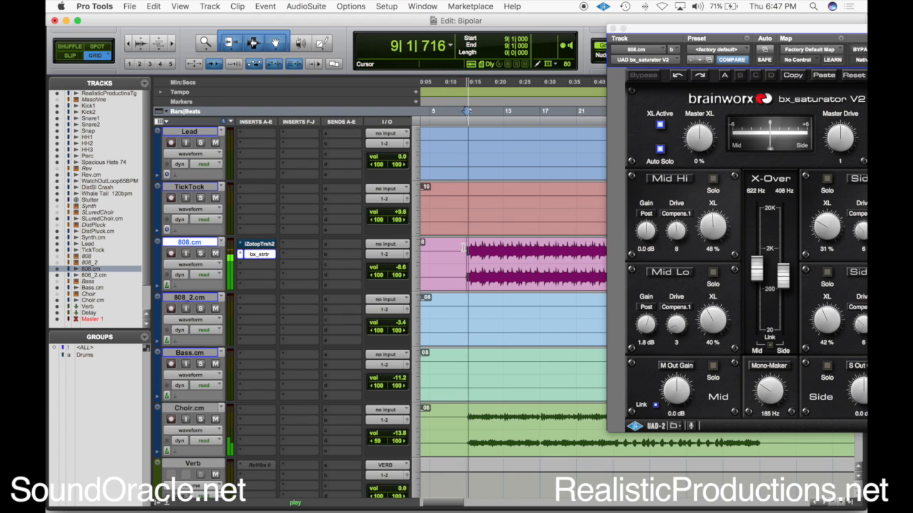
pyautogui.keyDown('super'); pyautogui.click(259, 255); pyautogui.keyUp('super')
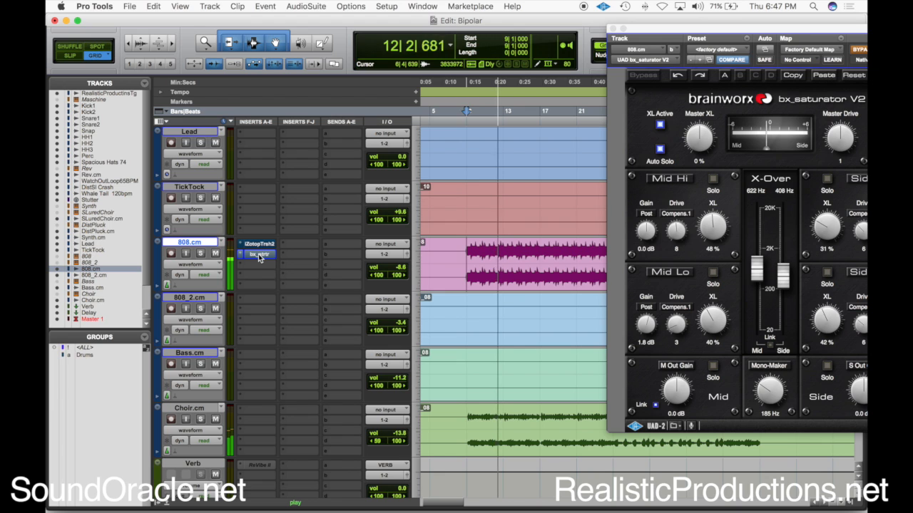
pyautogui.keyDown('super'); pyautogui.click(259, 254); pyautogui.keyUp('super')
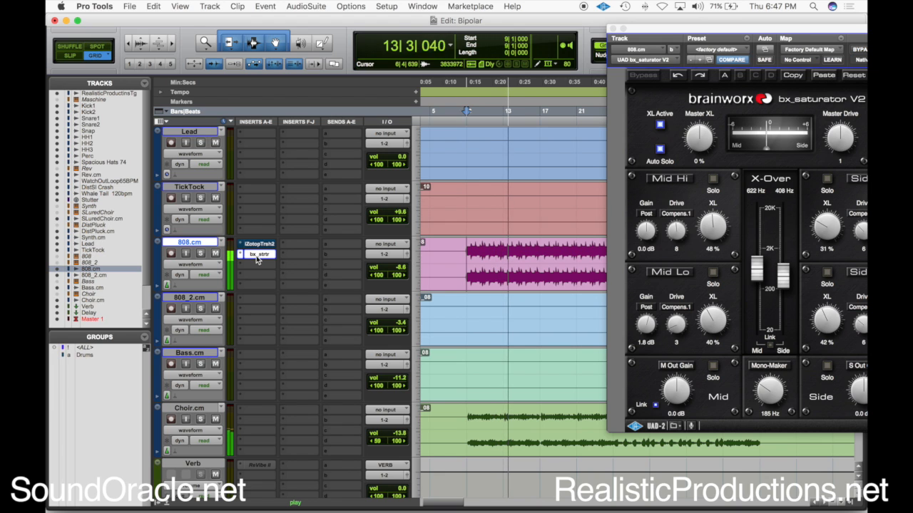
# - Solo the 808 track, insert the stereo FabFilter Saturn plug-in below bx_saturator and bring its whole window into view
pyautogui.moveTo(681, 30); pyautogui.dragTo(481, 20)
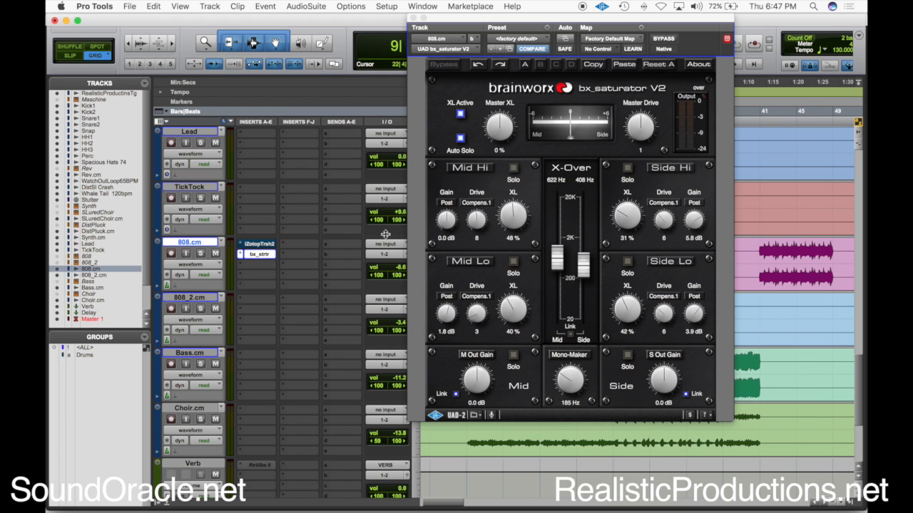
pyautogui.click(200, 254)
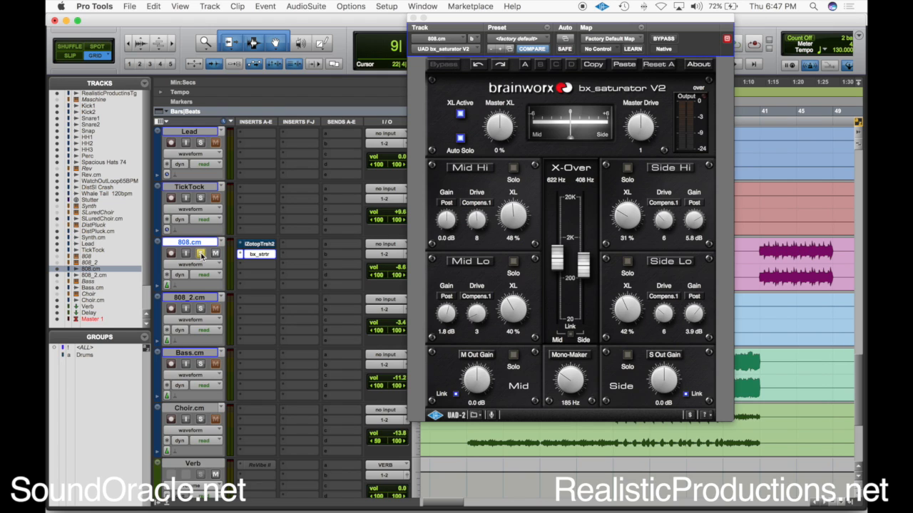
pyautogui.click(260, 256)
pyautogui.moveTo(297, 316)
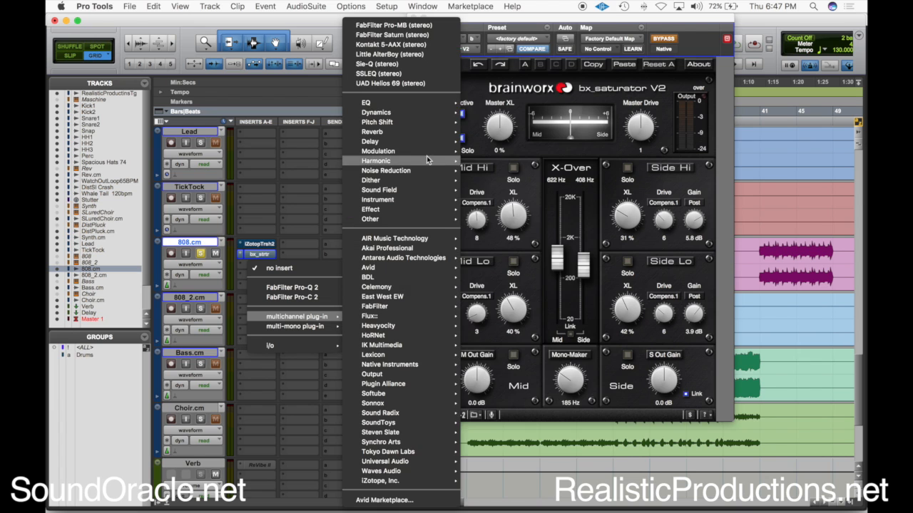
pyautogui.click(392, 34)
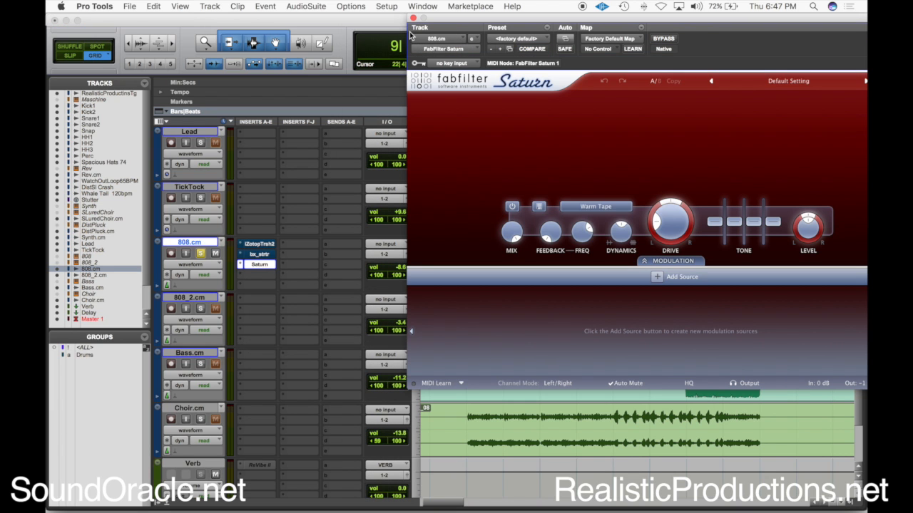
pyautogui.moveTo(494, 26); pyautogui.dragTo(393, 26)
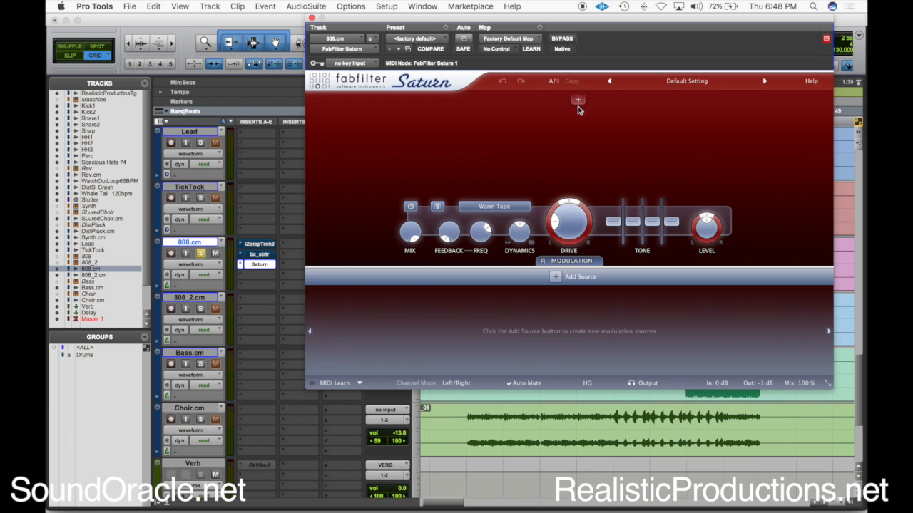
# - Split Saturn's spectrum into four frequency bands
pyautogui.click(366, 104)
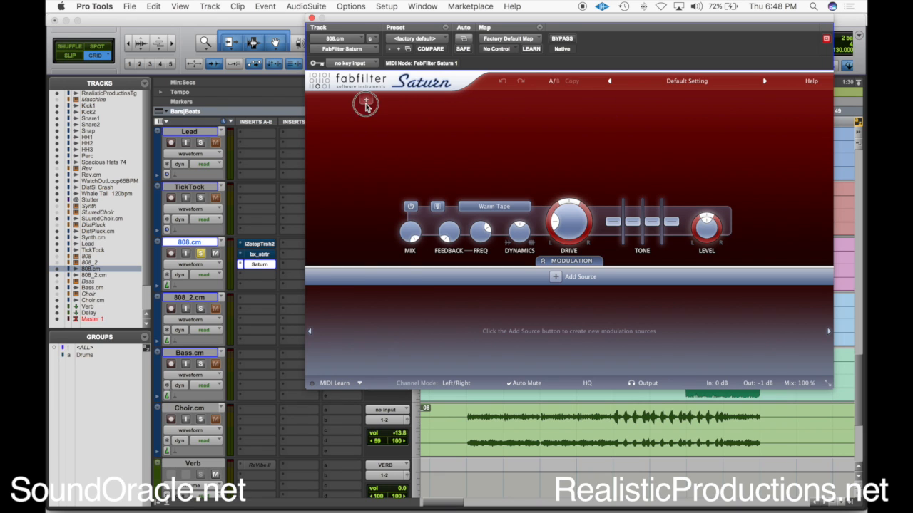
pyautogui.click(424, 102)
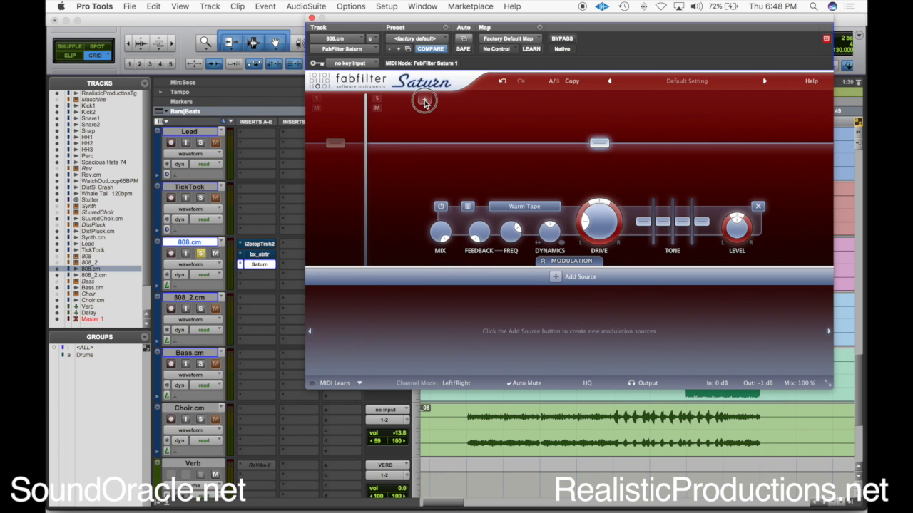
pyautogui.click(476, 102)
pyautogui.click(527, 102)
pyautogui.click(586, 102)
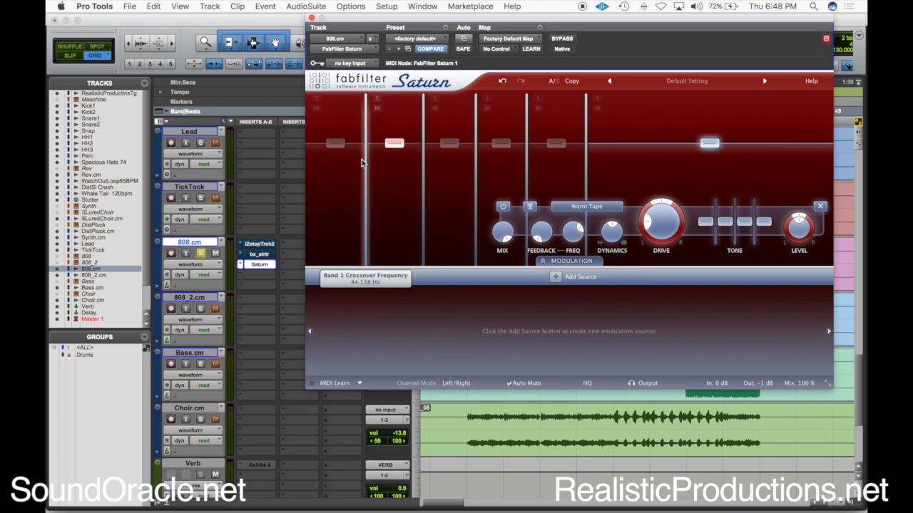
pyautogui.click(502, 81)
pyautogui.click(503, 82)
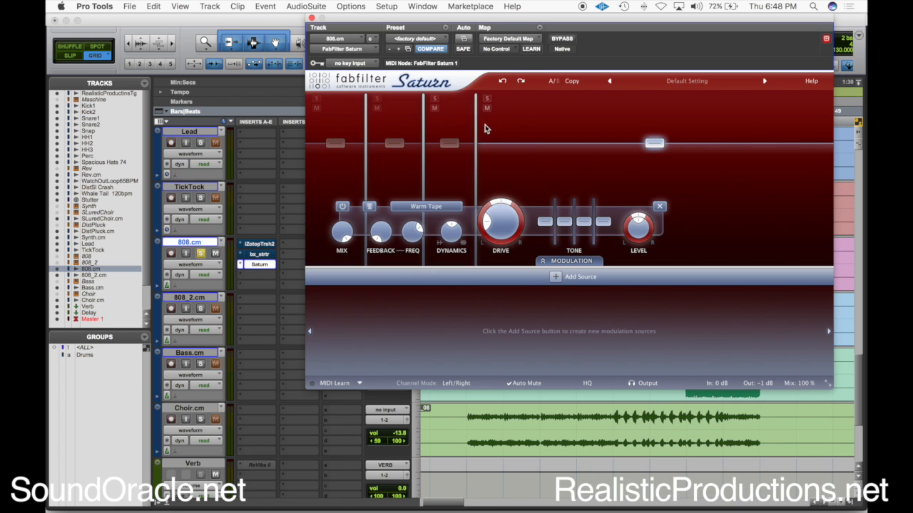
# - Spread Saturn's crossovers across the spectrum, with band 1's at about 80 Hz, band 2's a little above it and band 3's at about 1358 Hz
pyautogui.moveTo(476, 130); pyautogui.dragTo(672, 146)
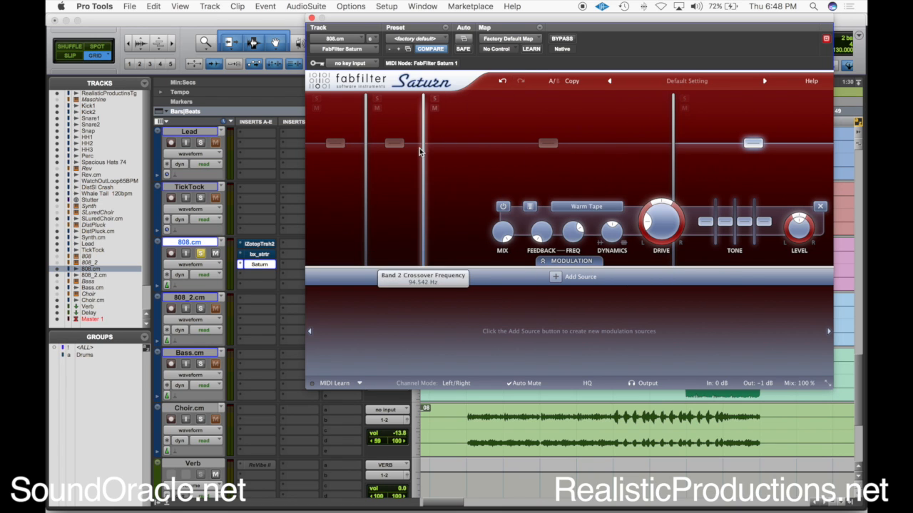
pyautogui.moveTo(428, 149); pyautogui.dragTo(521, 151)
pyautogui.moveTo(365, 152); pyautogui.dragTo(385, 150)
pyautogui.moveTo(385, 183); pyautogui.dragTo(409, 179)
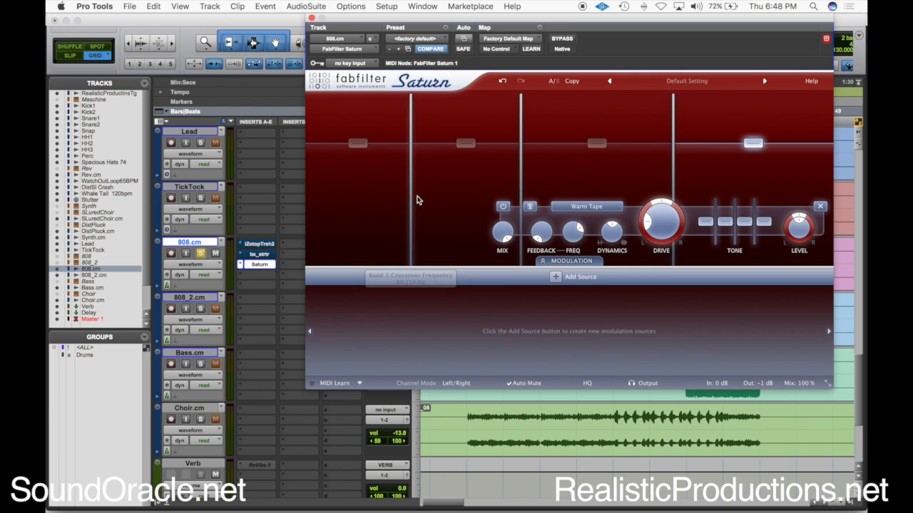
pyautogui.moveTo(525, 194); pyautogui.dragTo(481, 193)
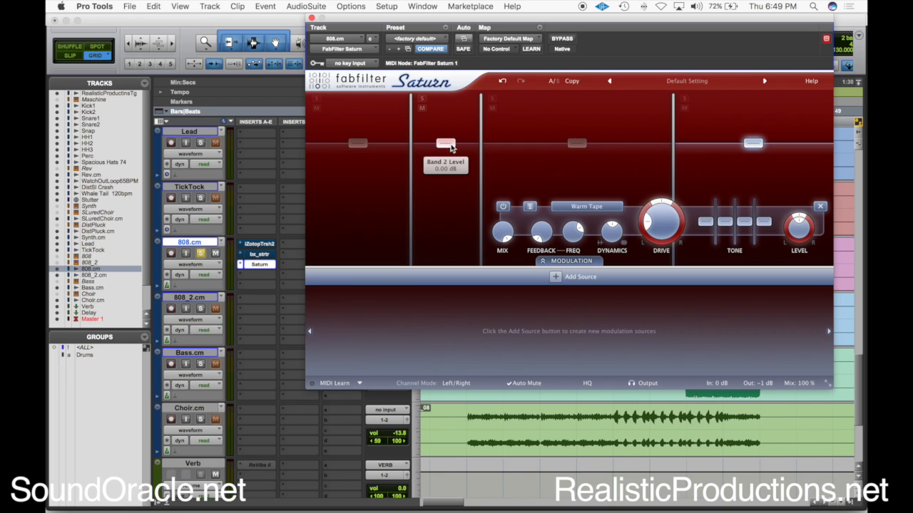
pyautogui.click(577, 143)
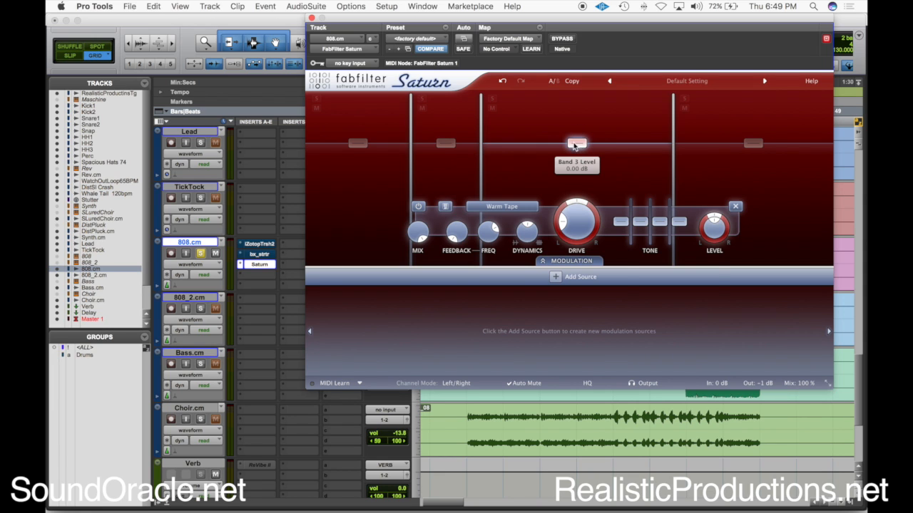
pyautogui.moveTo(676, 153); pyautogui.dragTo(631, 171)
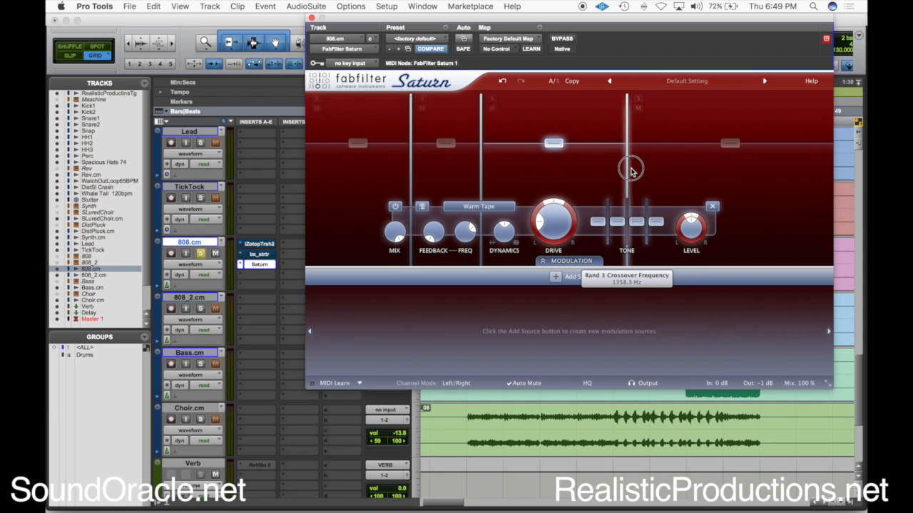
# - Nudge band 3's crossover slightly higher and set band 1's distortion style to Warm Tube
pyautogui.click(724, 145)
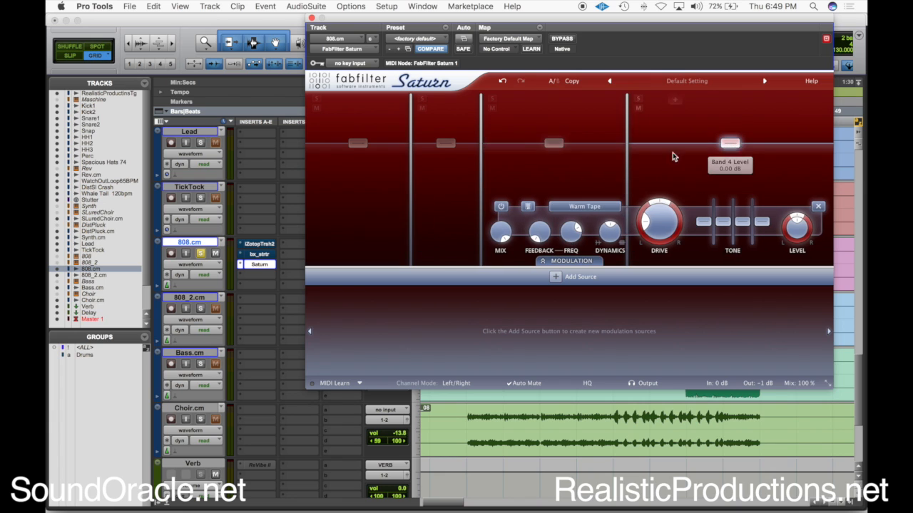
pyautogui.moveTo(627, 167)
pyautogui.mouseDown()
pyautogui.moveTo(635, 159)
pyautogui.moveTo(633, 168)
pyautogui.mouseUp()
pyautogui.click(349, 144)
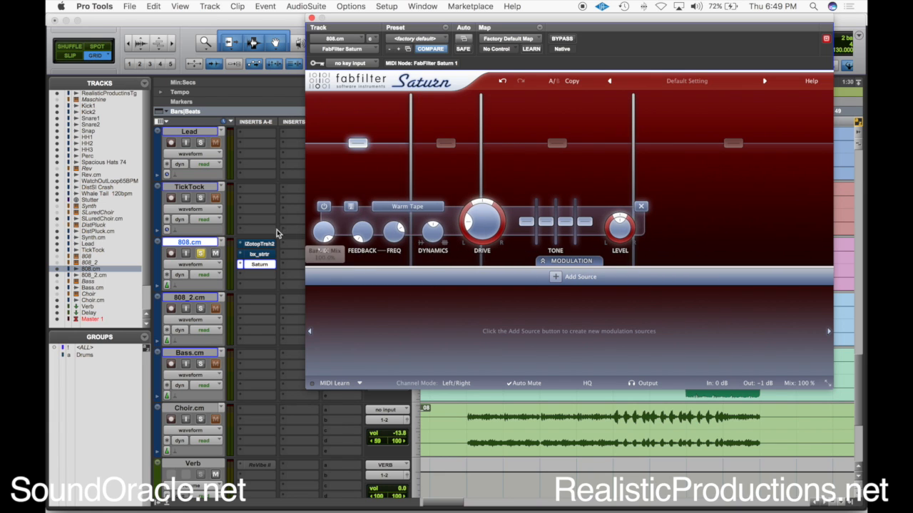
pyautogui.click(420, 210)
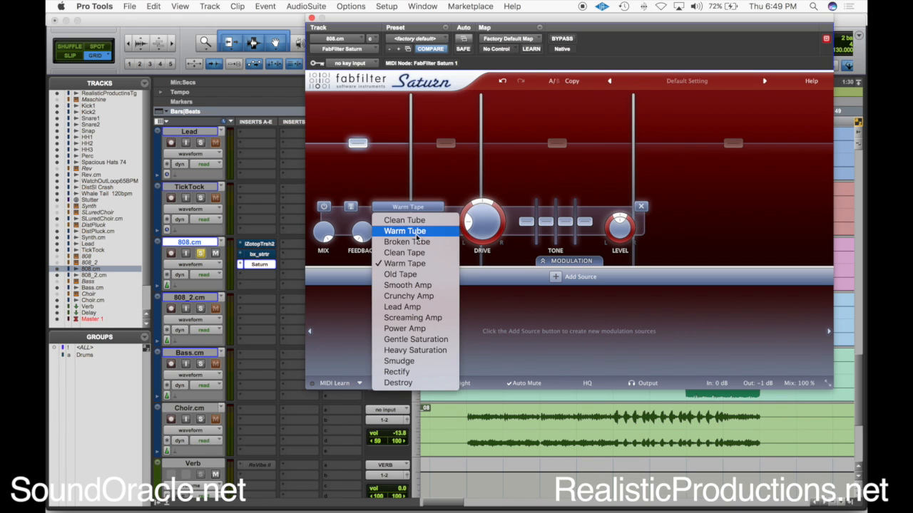
pyautogui.click(408, 231)
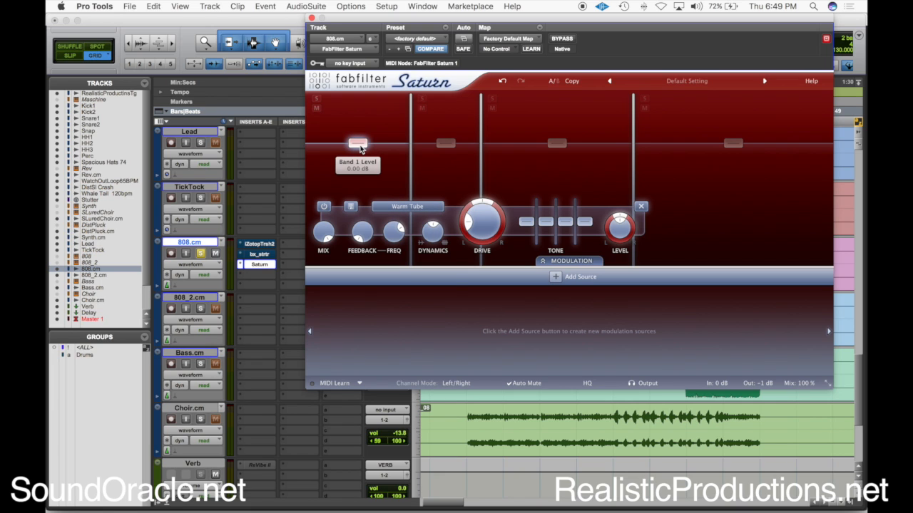
# - Solo band 1 during playback, set its Drive to about 37% and slightly boost its bass, treble and presence tone
pyautogui.click(317, 99)
pyautogui.press('space')
pyautogui.moveTo(484, 221)
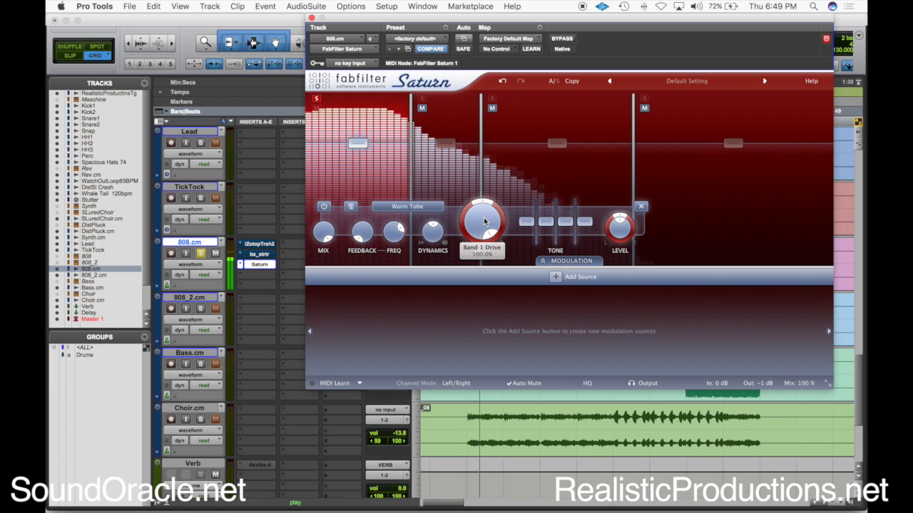
pyautogui.scroll(-10, 484, 222)
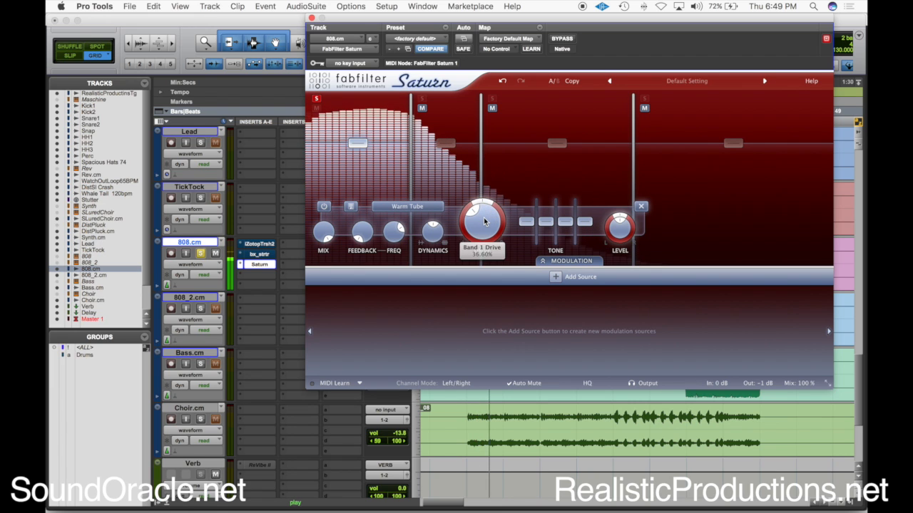
pyautogui.scroll(-1, 484, 222)
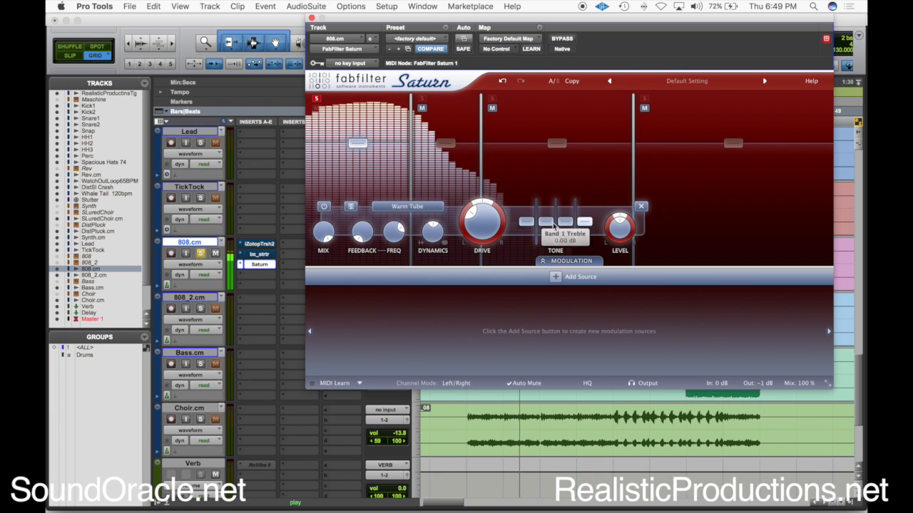
pyautogui.moveTo(525, 221); pyautogui.dragTo(529, 212)
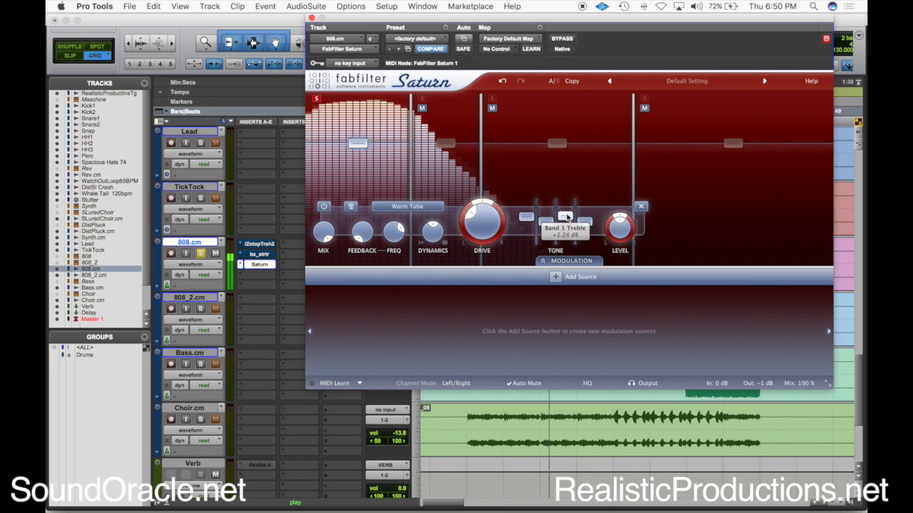
pyautogui.moveTo(586, 223); pyautogui.dragTo(589, 221)
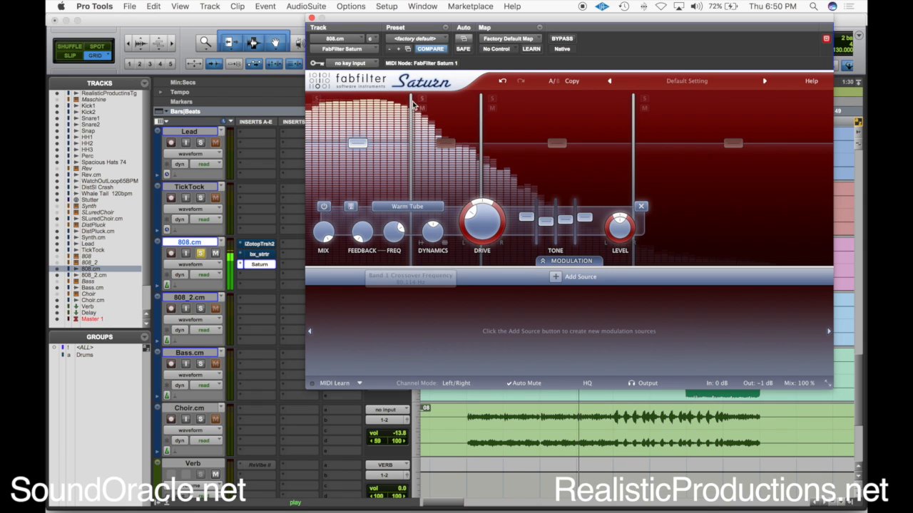
# - Solo band 2 with its Drive near maximum, audition the Broken Tube and Warm Tube styles, and settle on Warm Tape
pyautogui.click(446, 144)
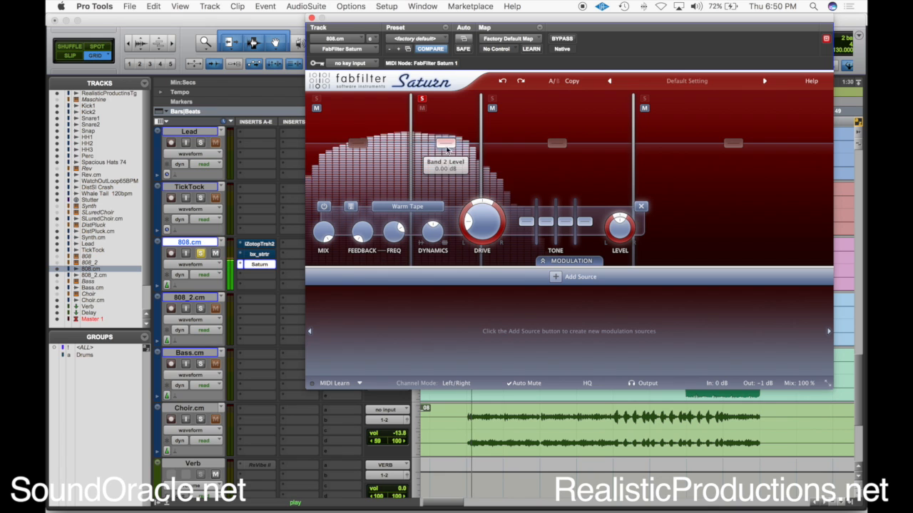
pyautogui.click(430, 214)
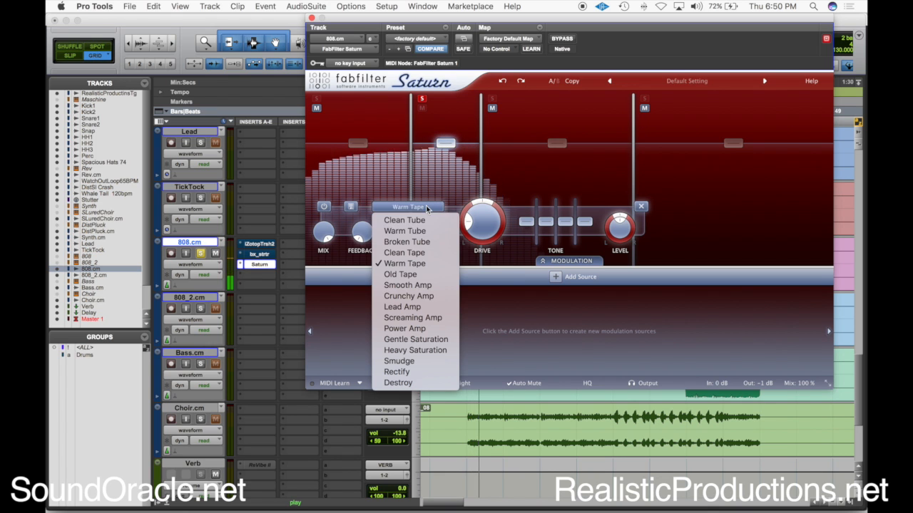
pyautogui.click(422, 242)
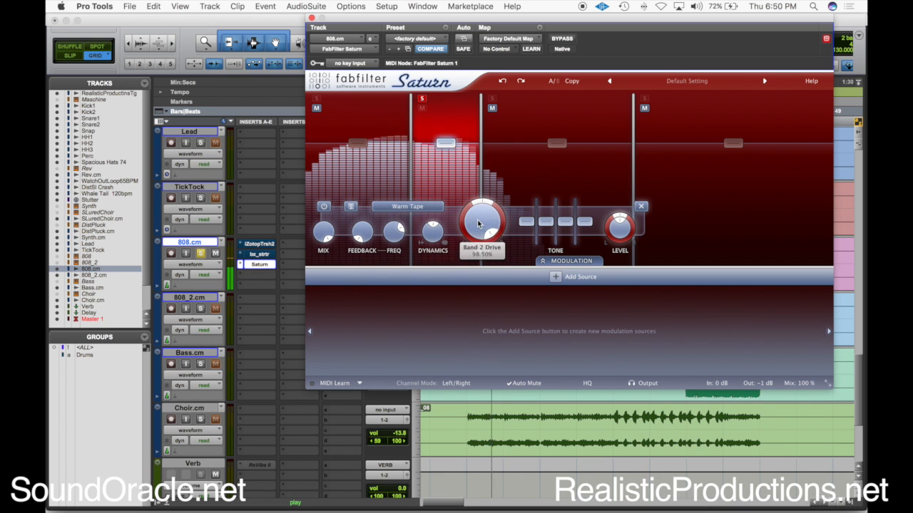
pyautogui.click(423, 214)
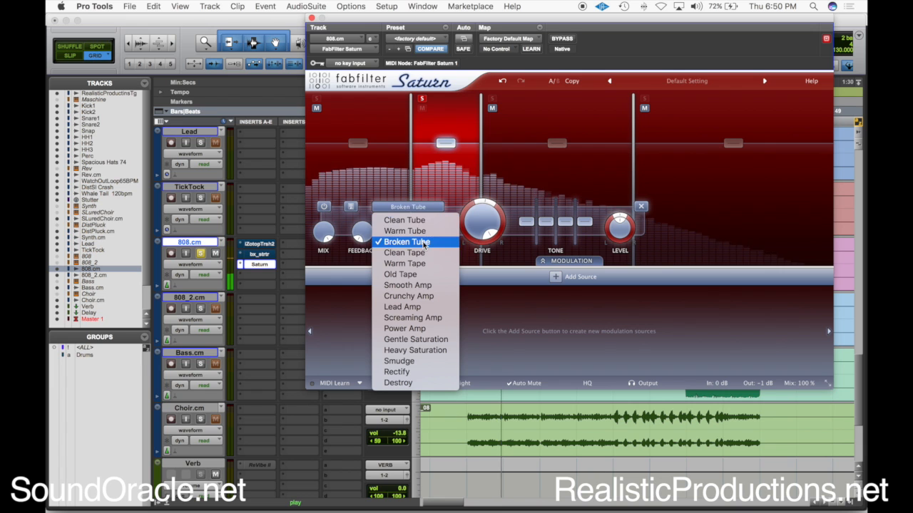
pyautogui.click(422, 230)
pyautogui.click(424, 207)
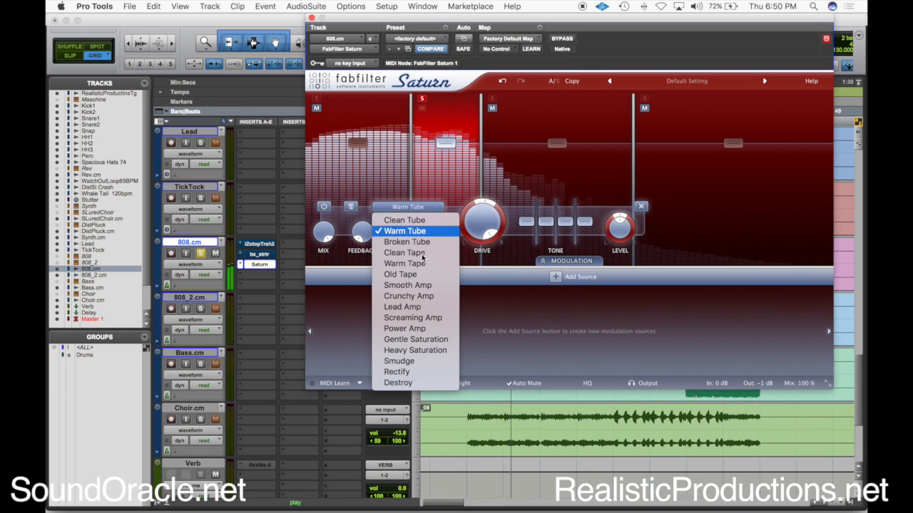
pyautogui.click(420, 264)
pyautogui.click(419, 211)
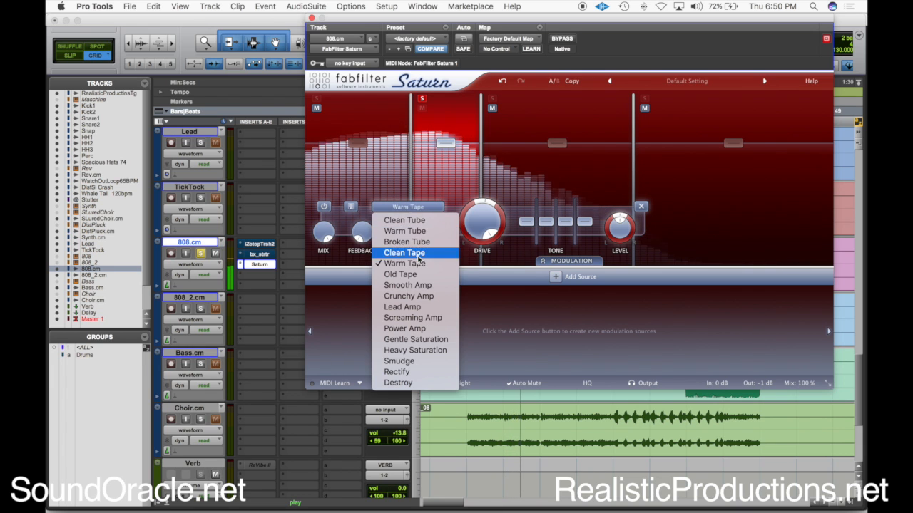
pyautogui.click(420, 264)
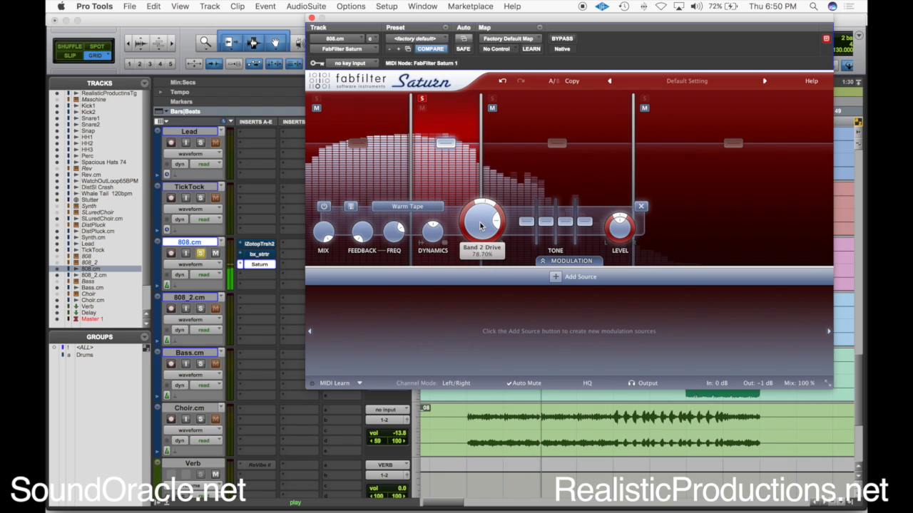
# - Back off band 2's Drive and listen to bands 1 and 2 together
pyautogui.moveTo(480, 224)
pyautogui.mouseDown()
pyautogui.moveTo(482, 205)
pyautogui.moveTo(488, 225)
pyautogui.moveTo(474, 227)
pyautogui.mouseUp()
pyautogui.scroll(-3, 473, 226)
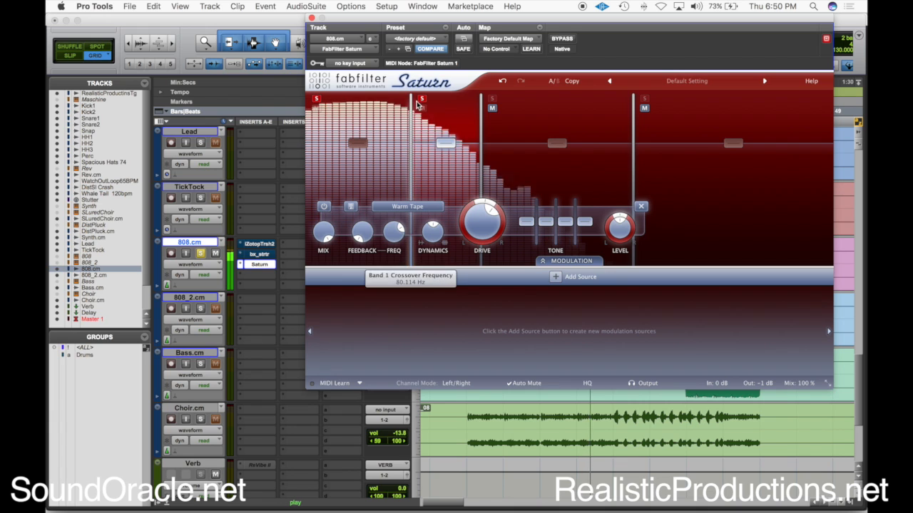
pyautogui.moveTo(316, 104)
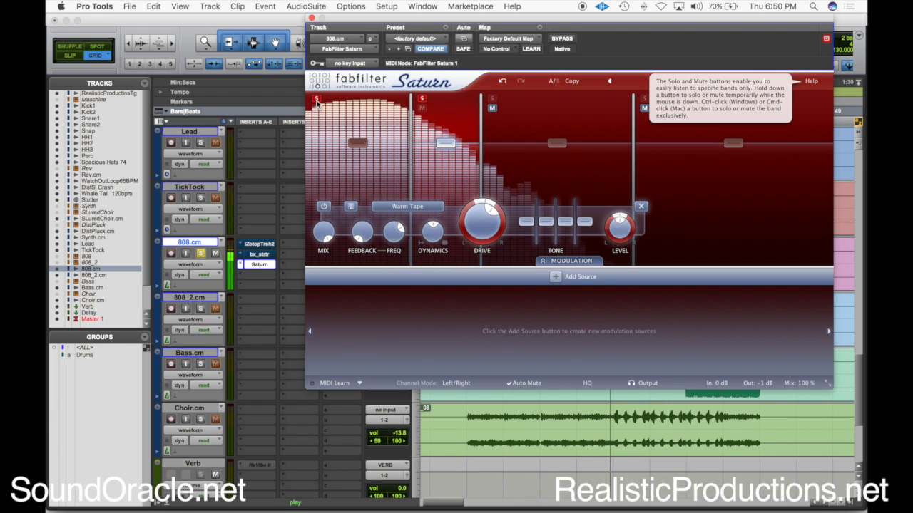
# - Solo only band 3 during playback, set its distortion style to Gentle Saturation and its Drive to 100%
pyautogui.click(422, 100)
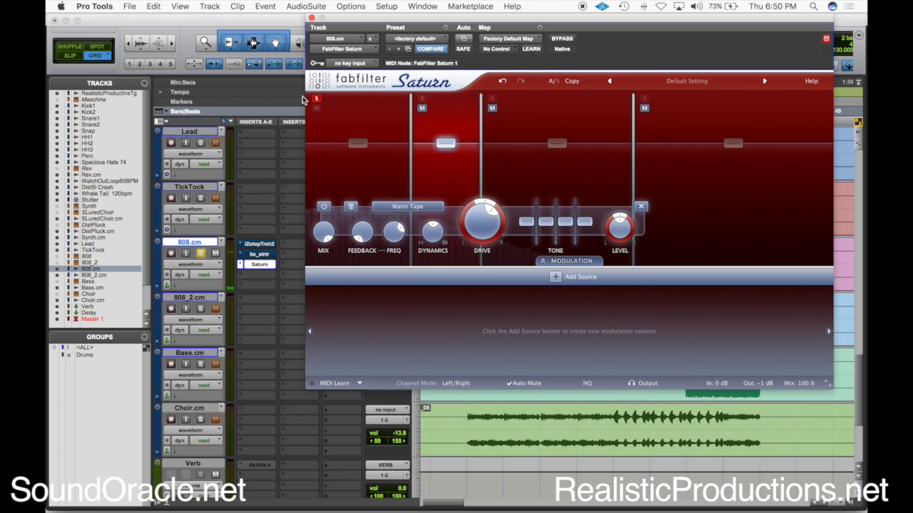
pyautogui.click(491, 98)
pyautogui.press('space')
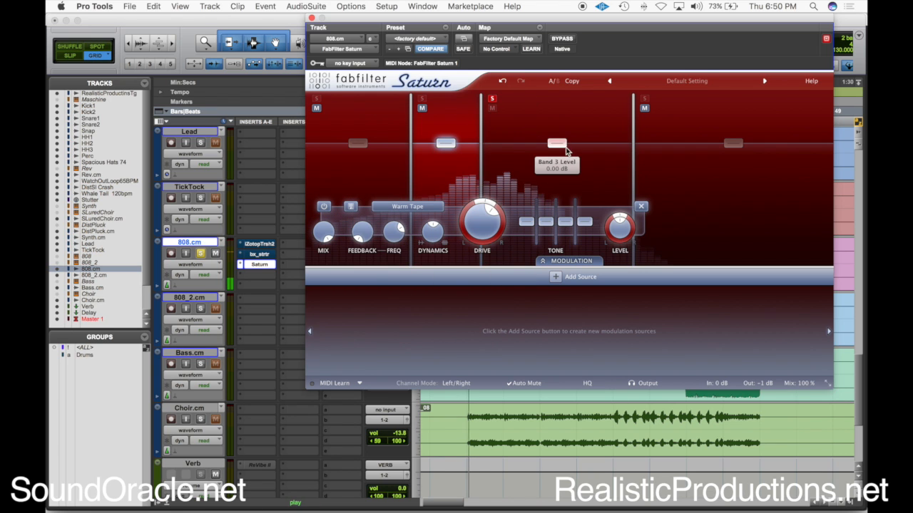
pyautogui.click(557, 144)
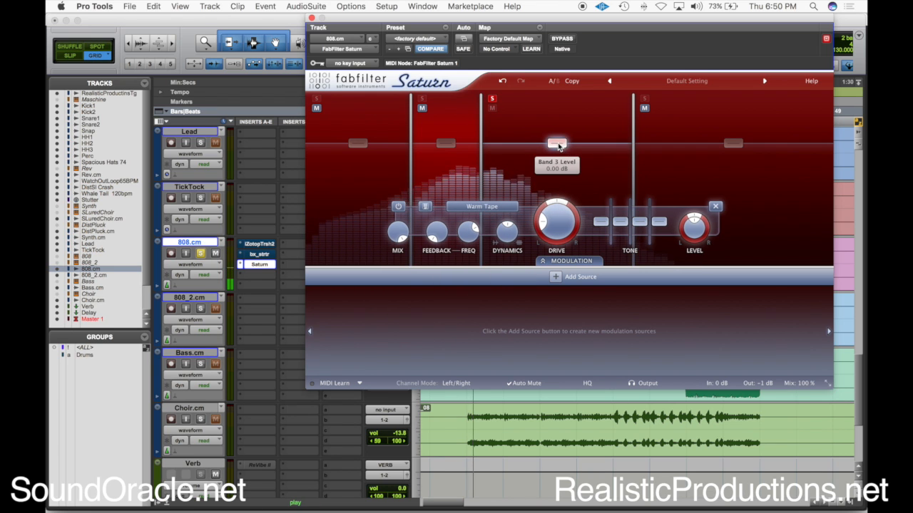
pyautogui.click(482, 207)
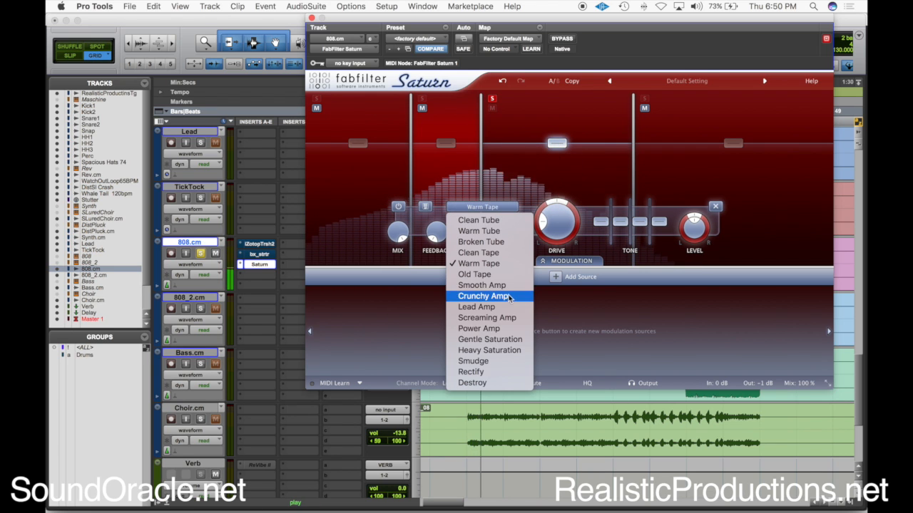
pyautogui.click(512, 342)
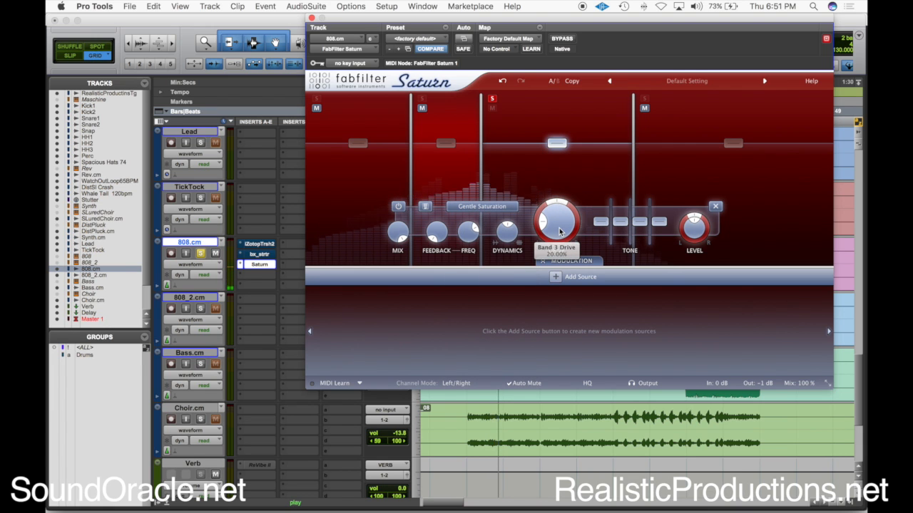
pyautogui.moveTo(559, 232); pyautogui.dragTo(559, 172)
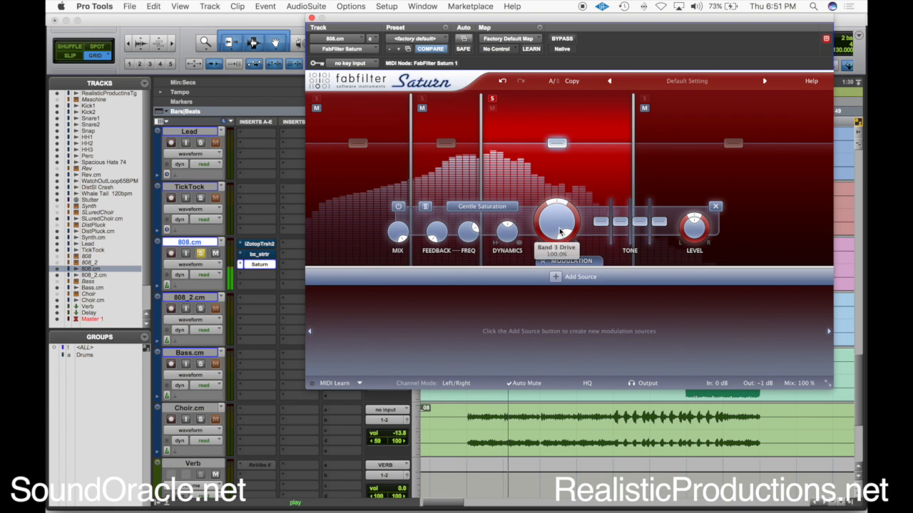
# - Adjust band 3's tone and lower its level to about -11 dB, soloing bands 1 and 2 alongside it
pyautogui.moveTo(620, 221); pyautogui.dragTo(623, 225)
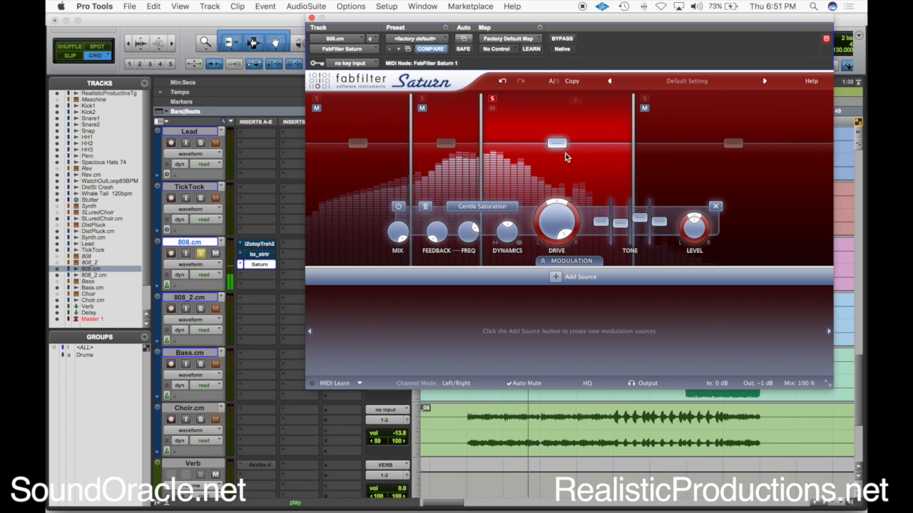
pyautogui.moveTo(562, 147); pyautogui.dragTo(563, 158)
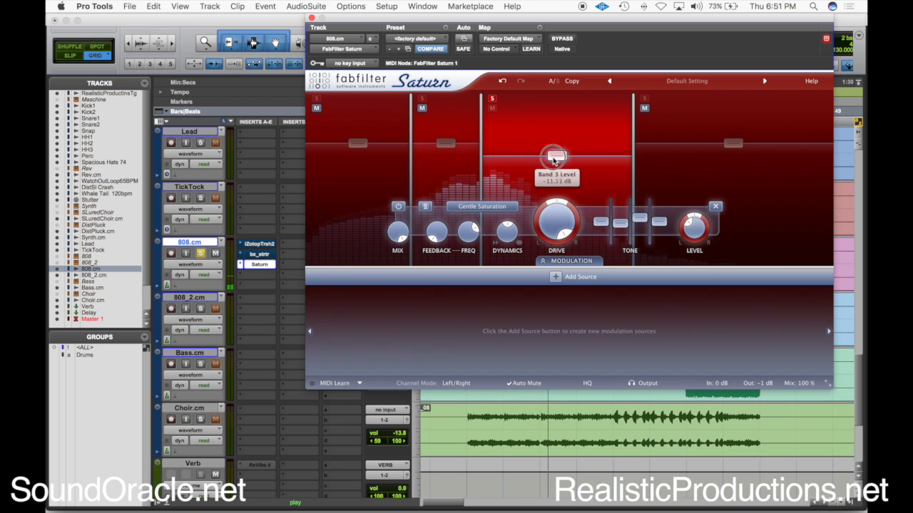
pyautogui.click(422, 98)
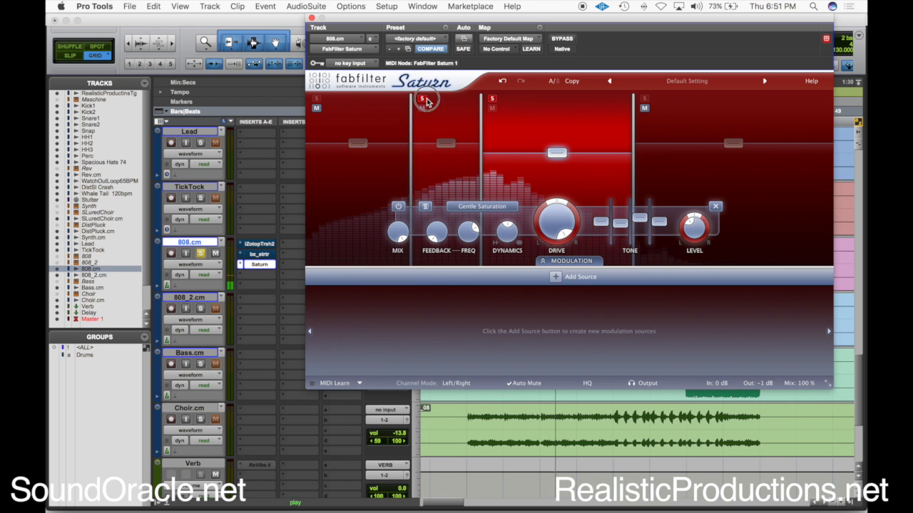
pyautogui.click(317, 99)
pyautogui.moveTo(557, 153); pyautogui.dragTo(558, 162)
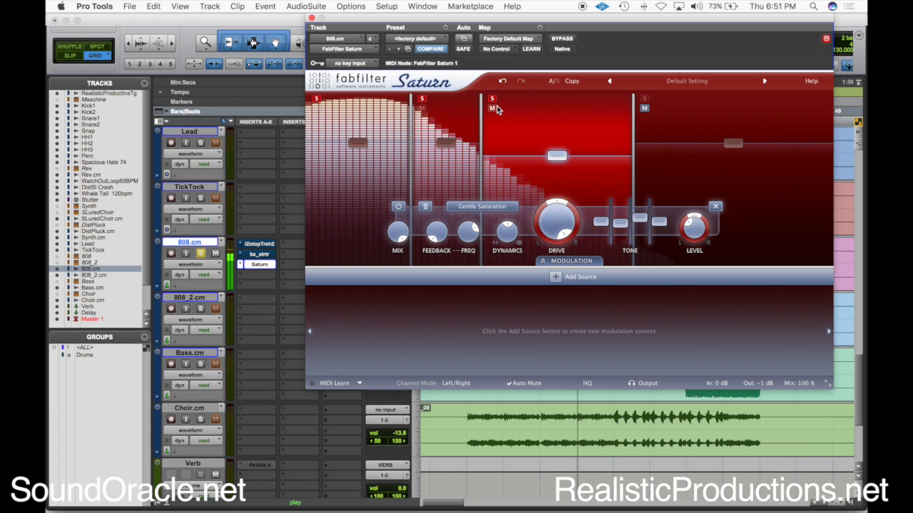
# - Compare band 3's Drive at 0% and 100% in playback, and settle it at about 61%
pyautogui.doubleClick(555, 225)
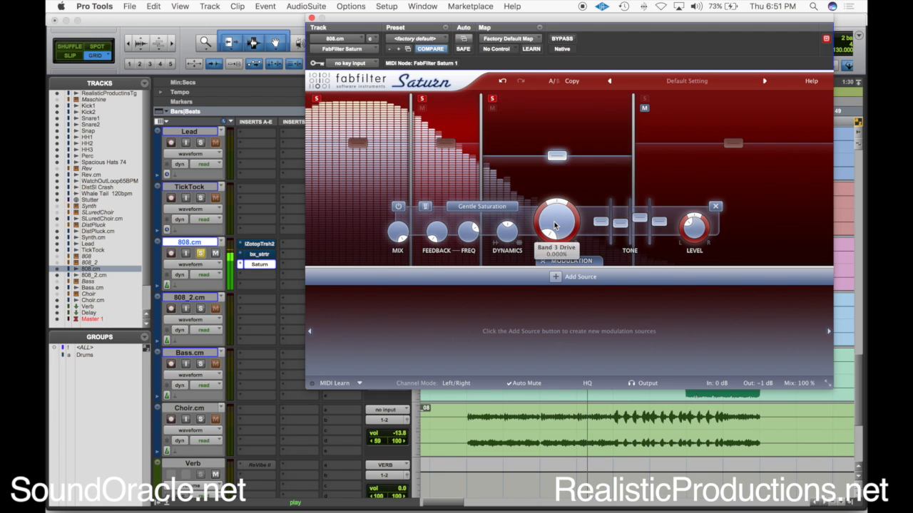
pyautogui.doubleClick(555, 225)
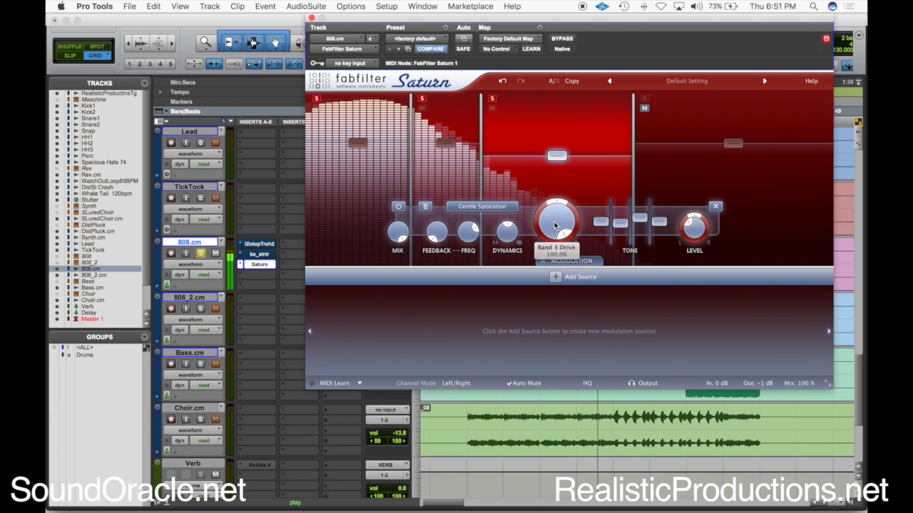
pyautogui.press('space')
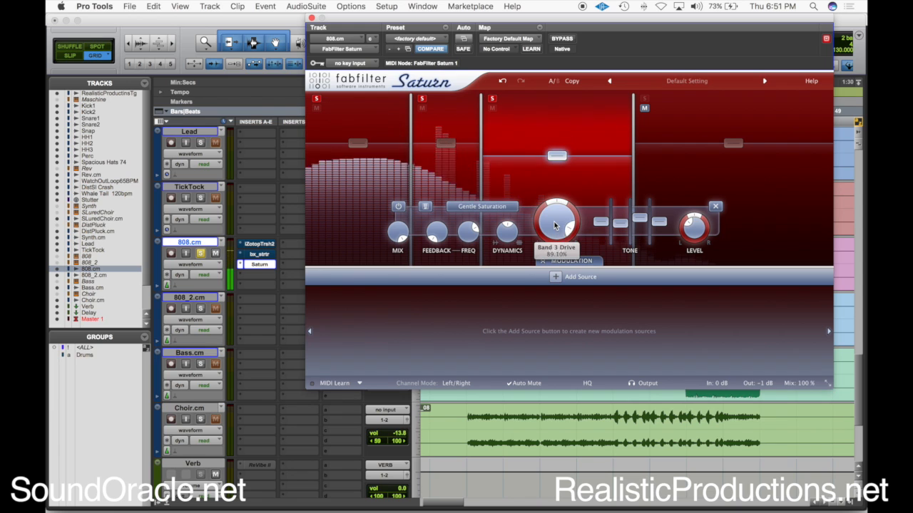
pyautogui.scroll(-5, 555, 226)
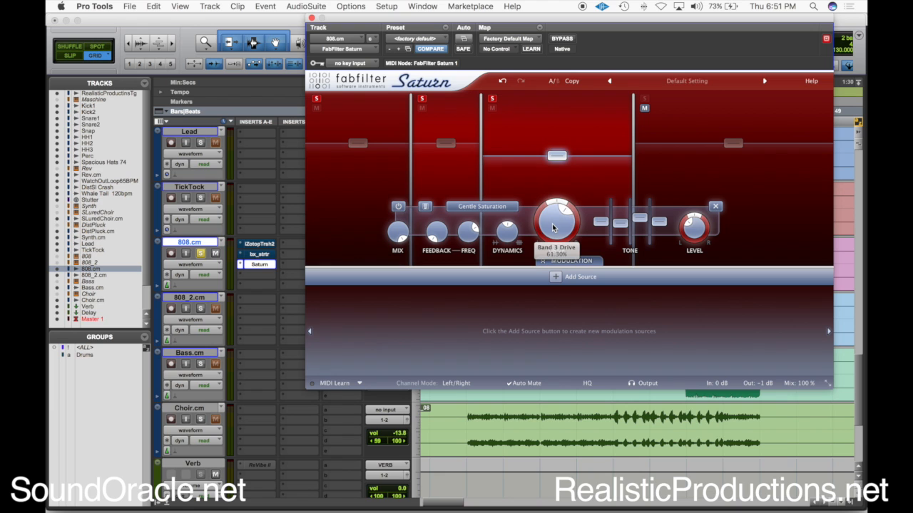
pyautogui.press('space')
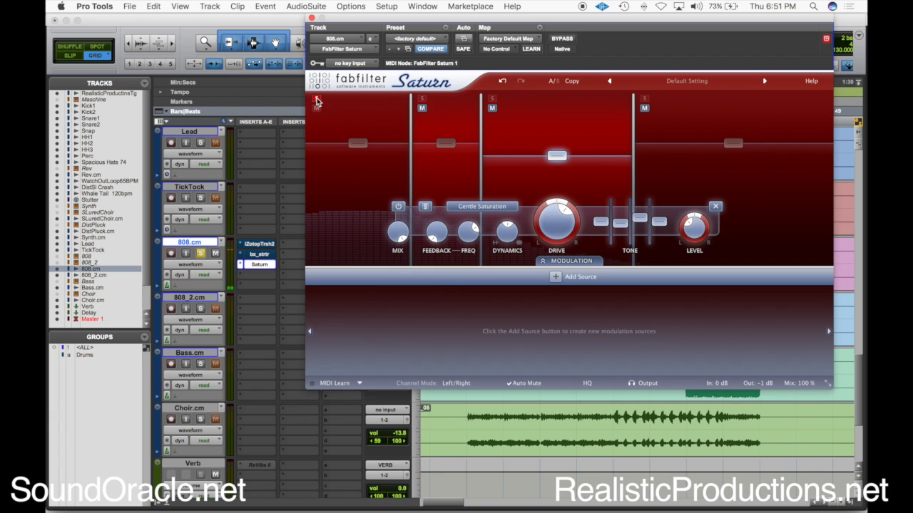
# - Solo only band 4, set its distortion style to Power Amp and raise its Drive during playback
pyautogui.click(645, 100)
pyautogui.click(732, 143)
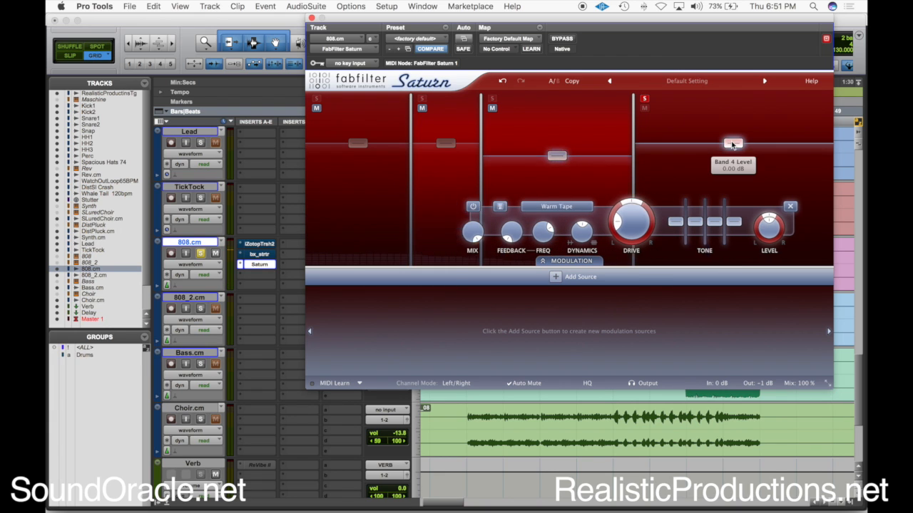
pyautogui.click(587, 207)
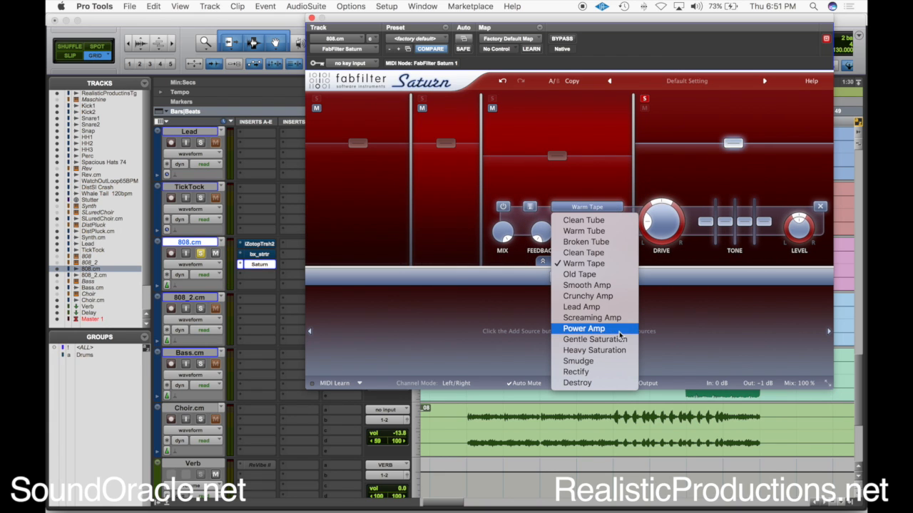
pyautogui.click(595, 328)
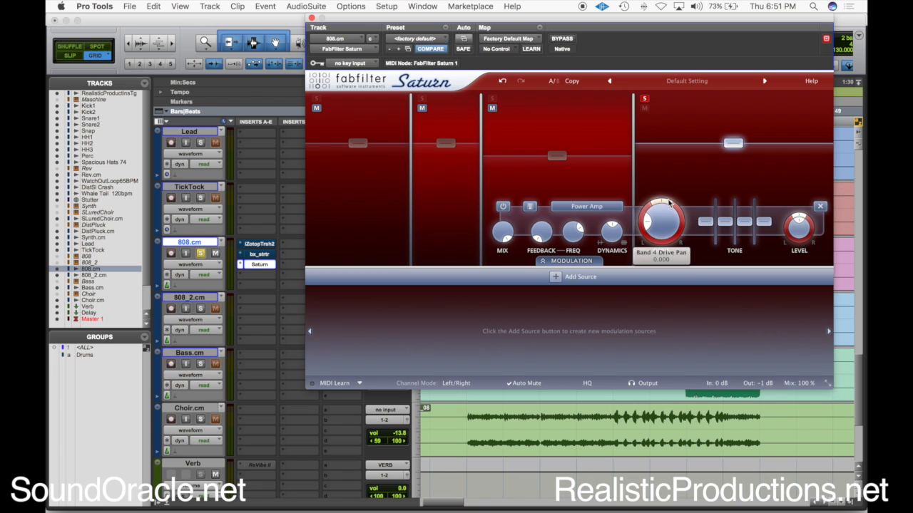
pyautogui.press('space')
pyautogui.scroll(10, 659, 226)
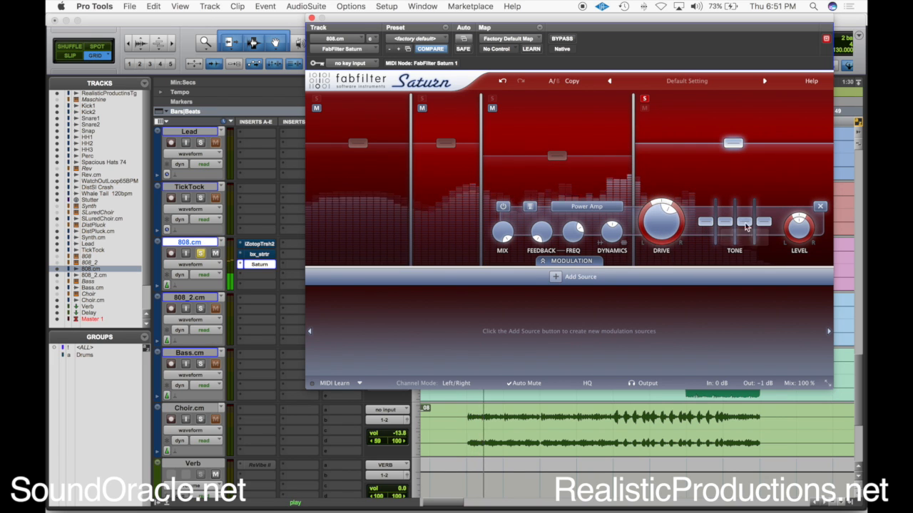
# - Boost band 4's presence and treble slightly and set its Drive to about 42%
pyautogui.moveTo(763, 221)
pyautogui.mouseDown()
pyautogui.moveTo(760, 204)
pyautogui.moveTo(763, 214)
pyautogui.moveTo(746, 216)
pyautogui.mouseUp()
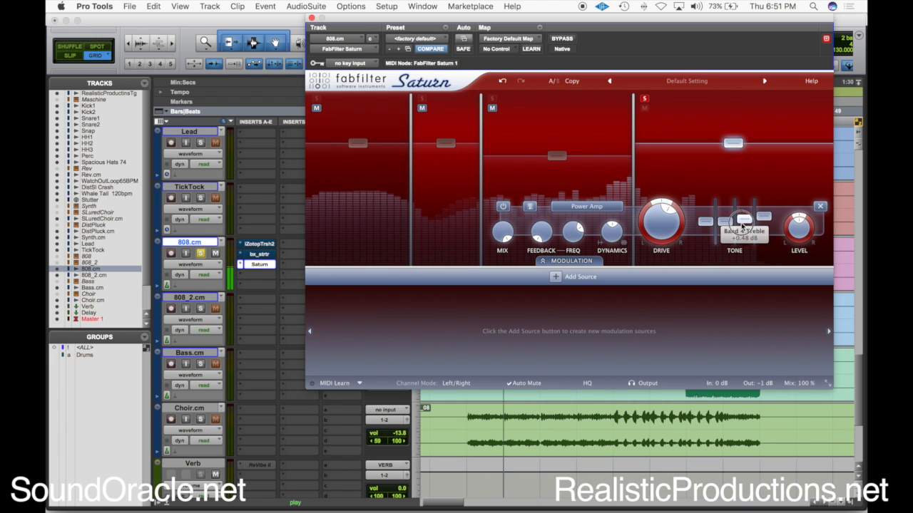
pyautogui.scroll(-7, 662, 226)
pyautogui.scroll(1, 661, 226)
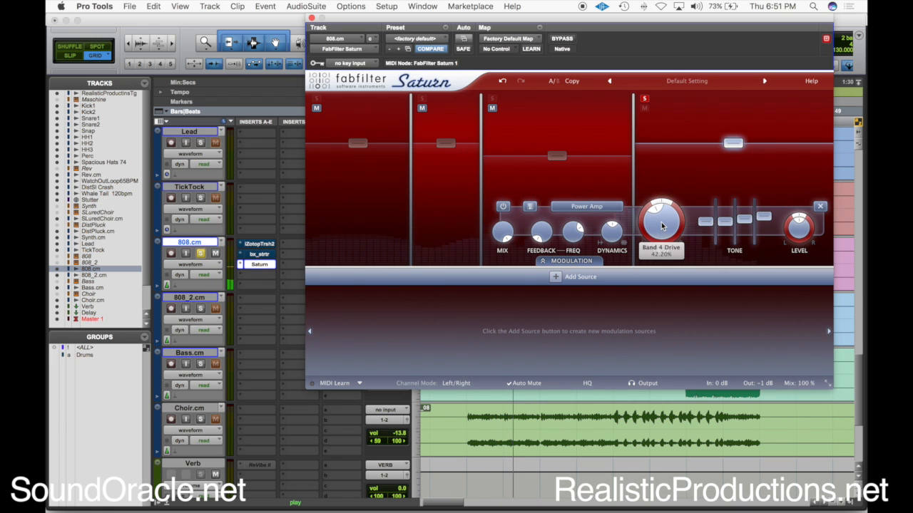
# - Solo bands 1, 2 and 3 alongside band 4 and lower band 4's level to about -9 dB
pyautogui.click(492, 99)
pyautogui.click(422, 99)
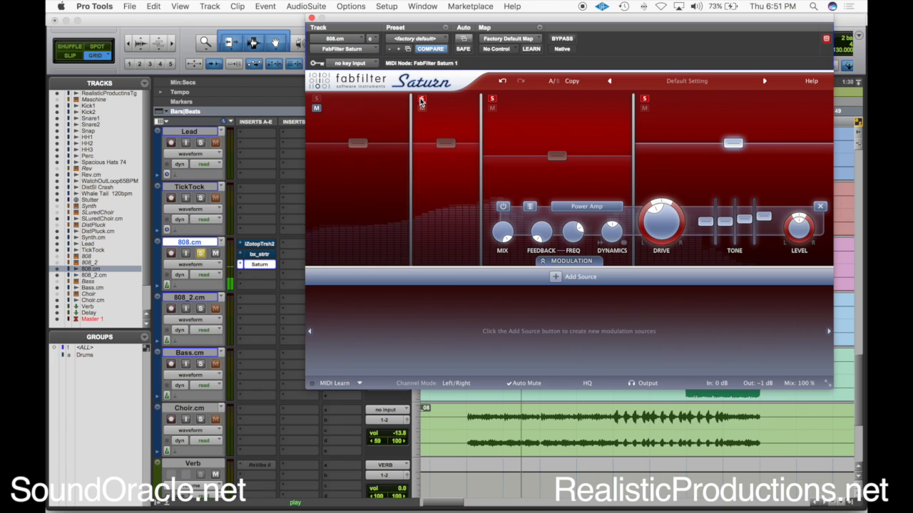
pyautogui.click(316, 99)
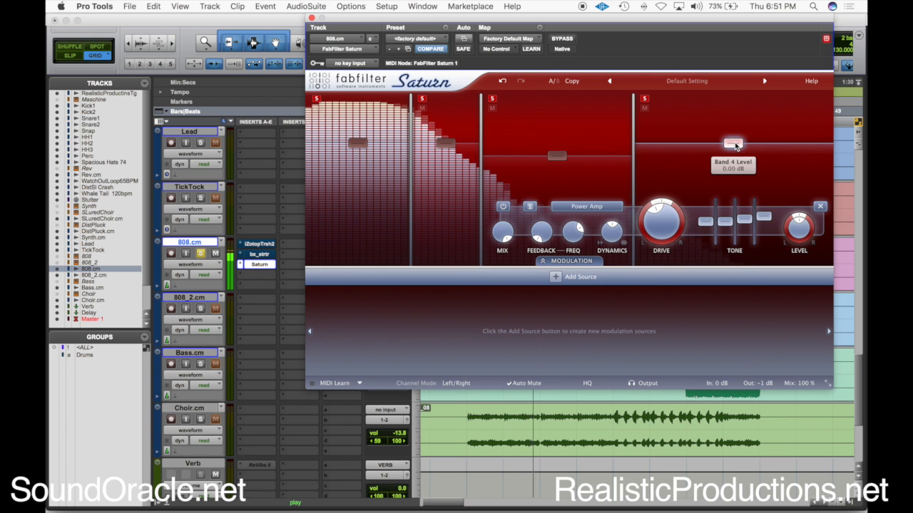
pyautogui.moveTo(735, 146); pyautogui.dragTo(736, 156)
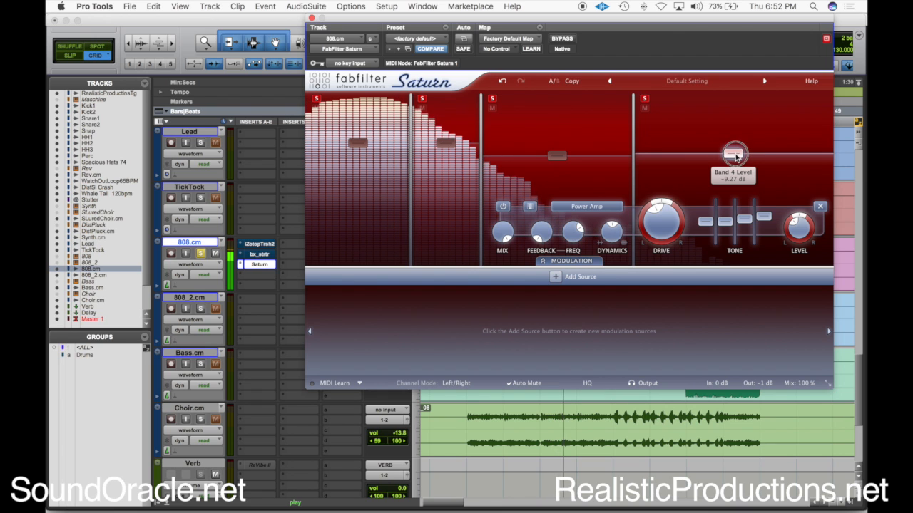
pyautogui.moveTo(737, 158); pyautogui.dragTo(730, 157)
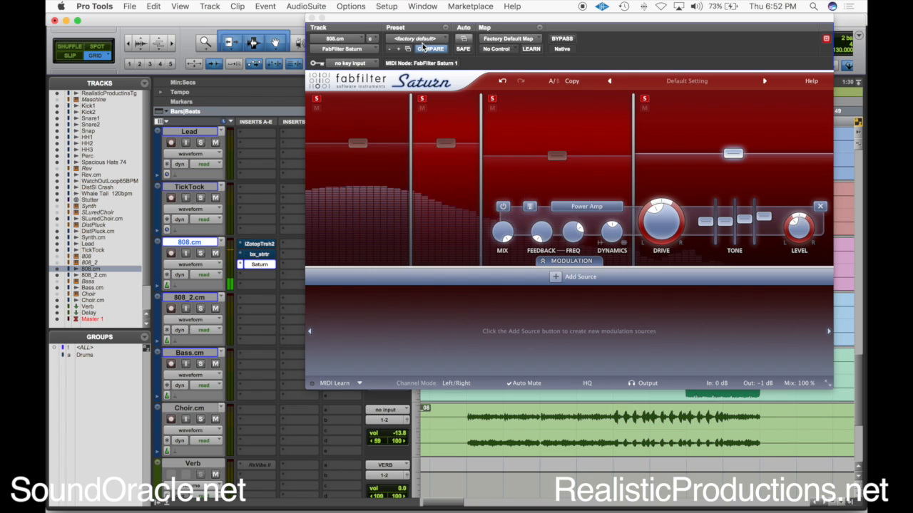
# - Clear the solo on all bands and compare the 808 with Saturn bypassed and active
pyautogui.moveTo(423, 34); pyautogui.dragTo(448, 34)
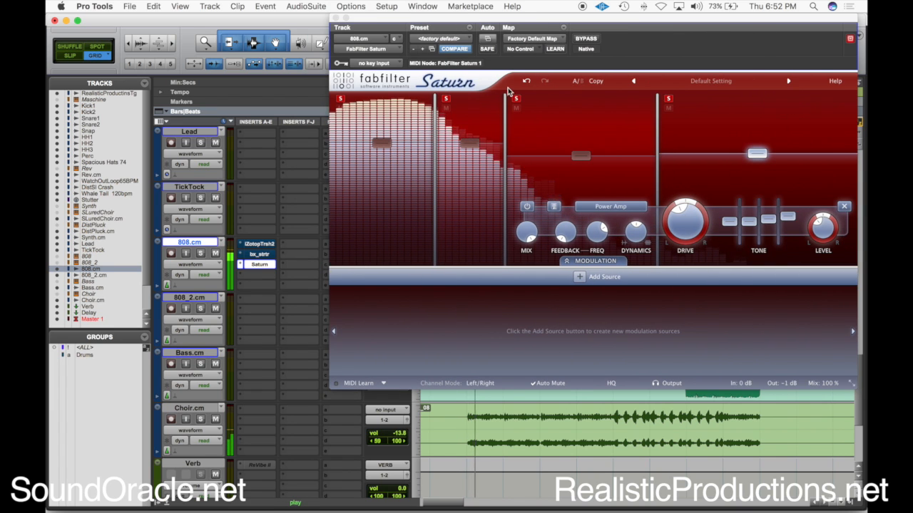
pyautogui.click(667, 99)
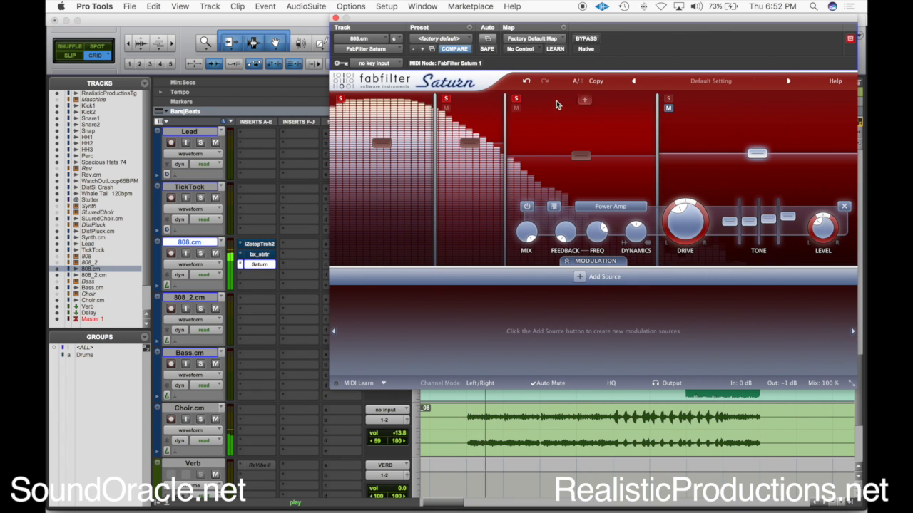
pyautogui.click(517, 99)
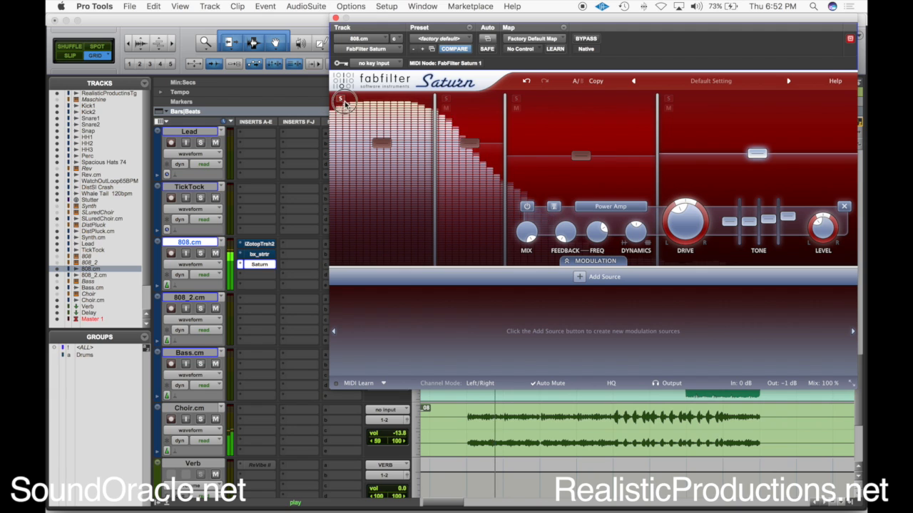
pyautogui.click(586, 39)
pyautogui.click(586, 39)
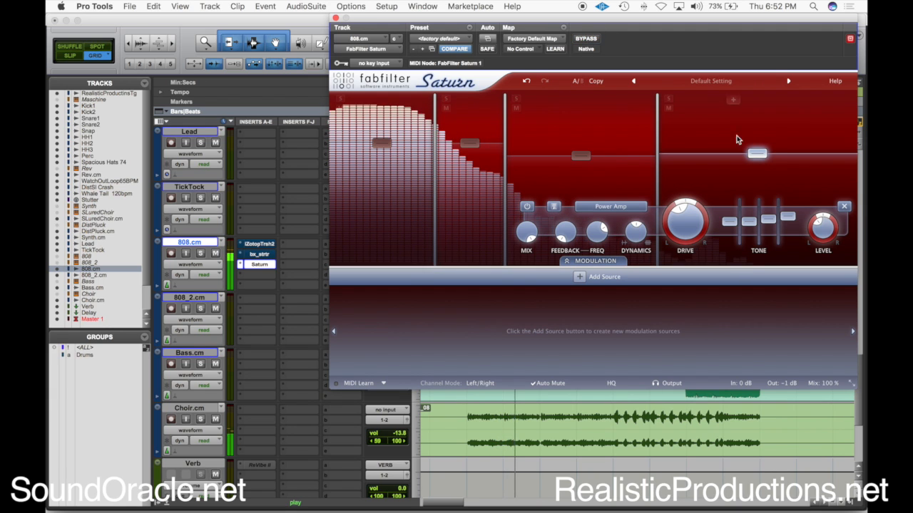
# - Raise band 4's level slightly and compare the 808 repeatedly with Saturn bypassed and active
pyautogui.moveTo(758, 153); pyautogui.dragTo(767, 149)
pyautogui.click(586, 39)
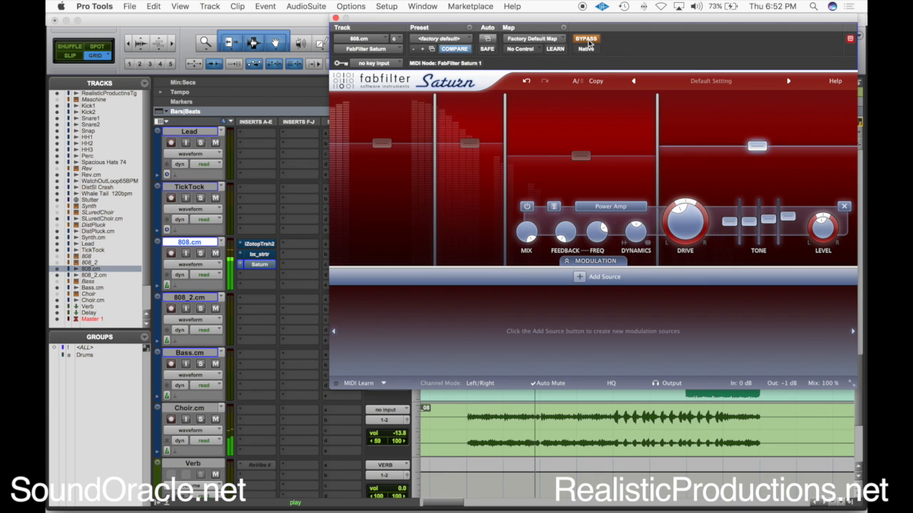
pyautogui.click(586, 40)
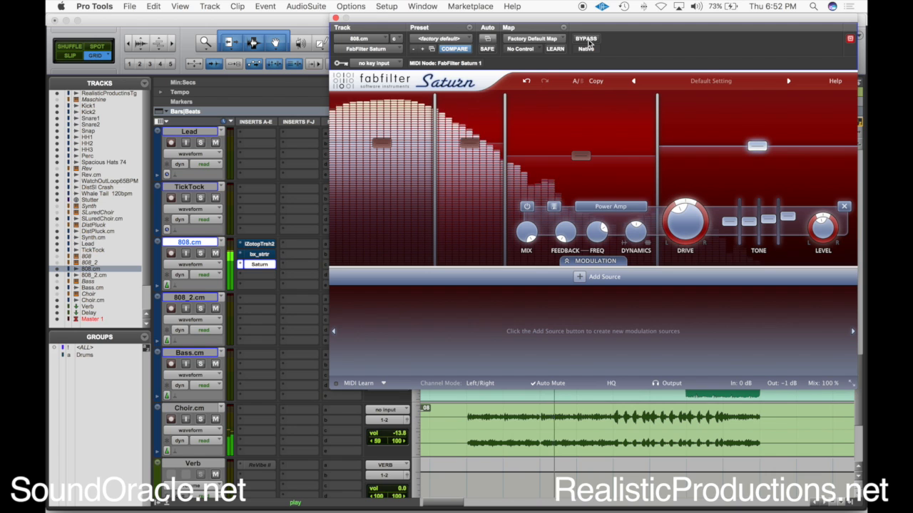
pyautogui.click(586, 40)
pyautogui.click(586, 39)
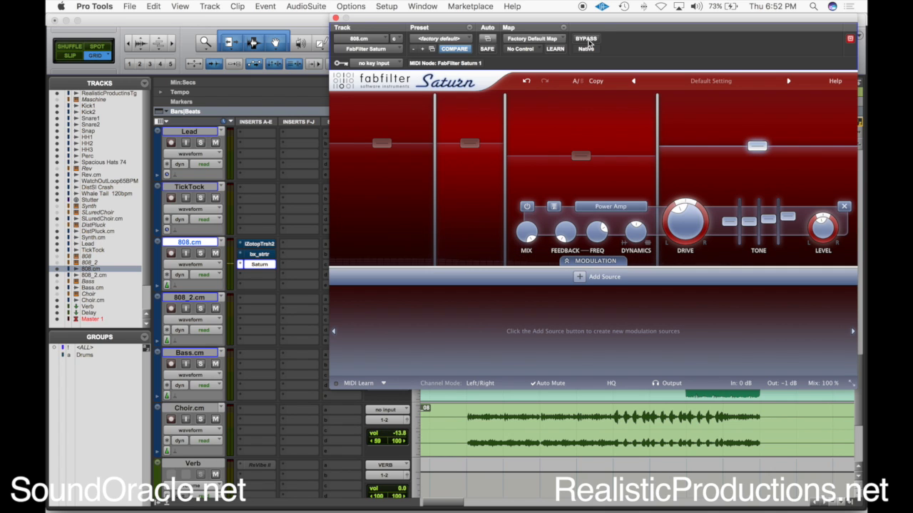
# - Solo band 4 and set its Drive to about 63% and Mix to about 21%, and lower band 1's Mix while it is soloed
pyautogui.click(201, 254)
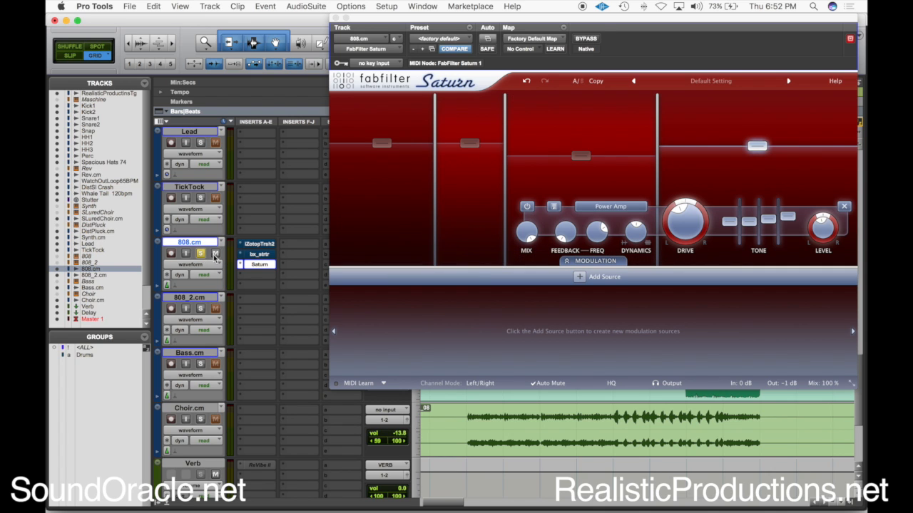
pyautogui.moveTo(537, 18); pyautogui.dragTo(441, 17)
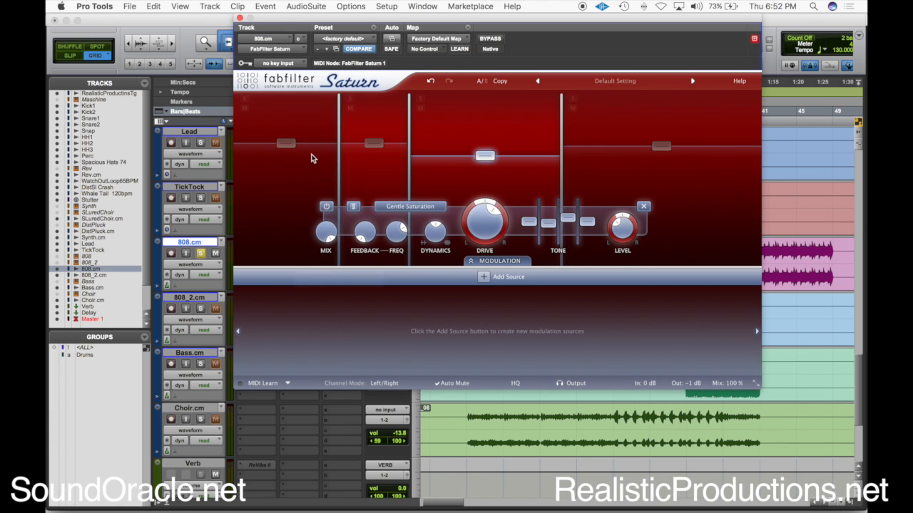
pyautogui.click(290, 145)
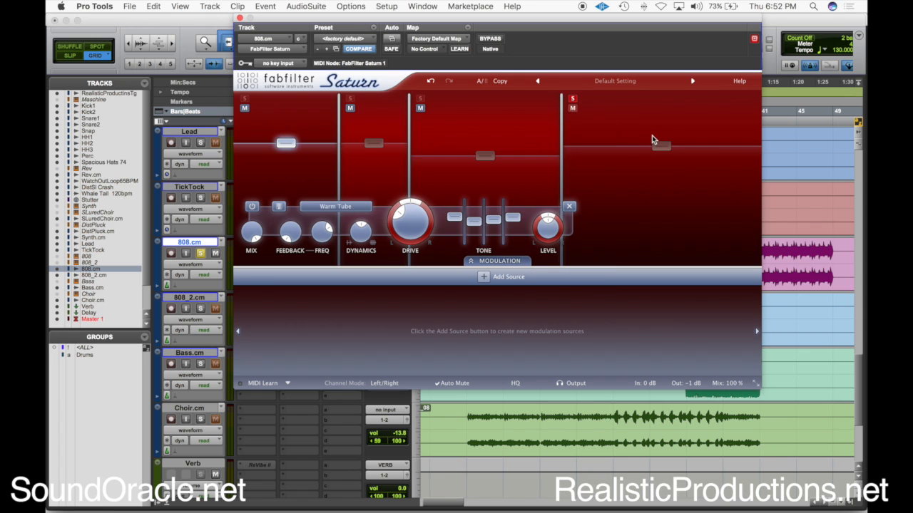
pyautogui.click(668, 148)
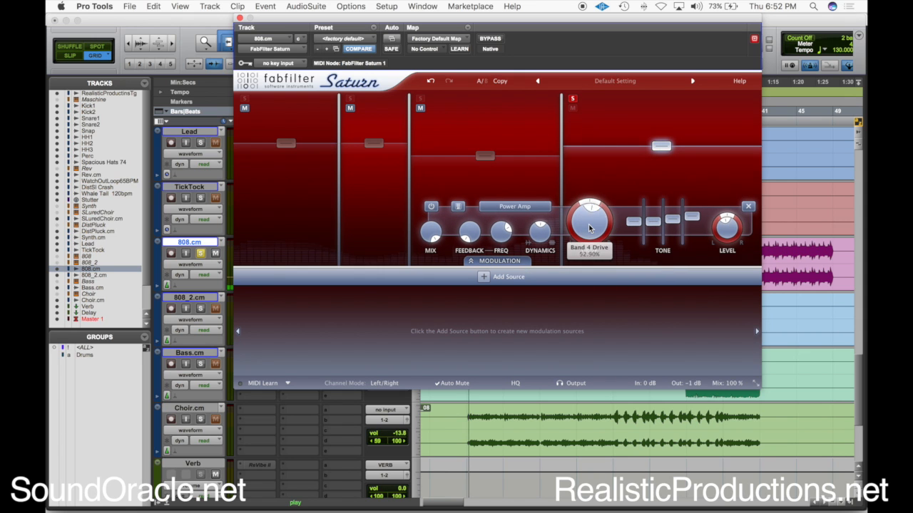
pyautogui.press('space')
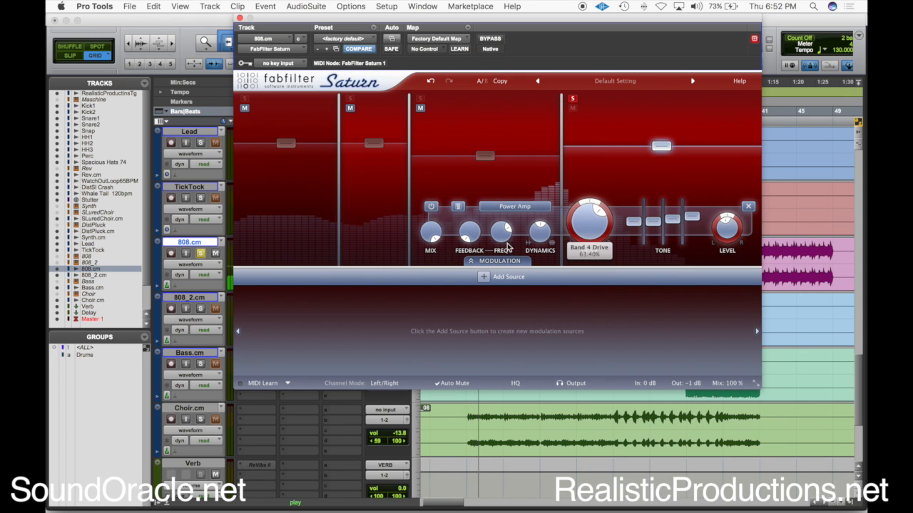
pyautogui.moveTo(434, 239); pyautogui.dragTo(432, 240)
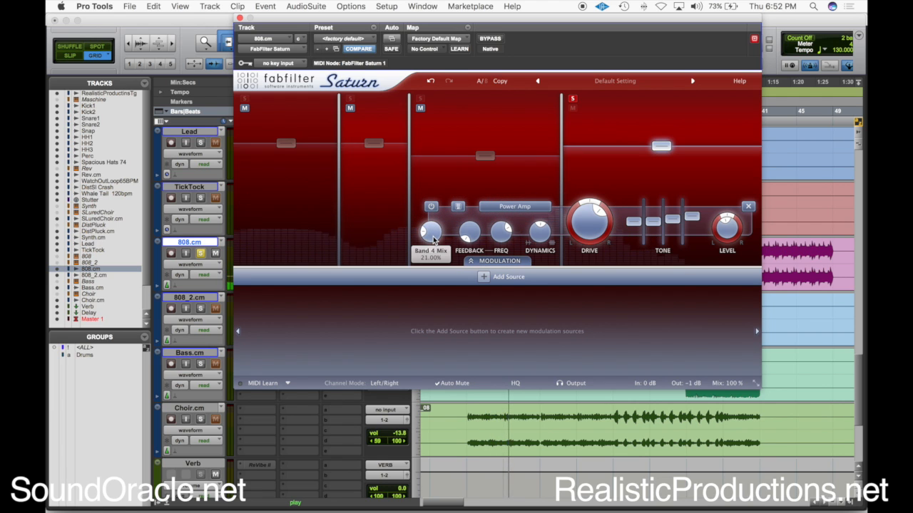
pyautogui.click(281, 142)
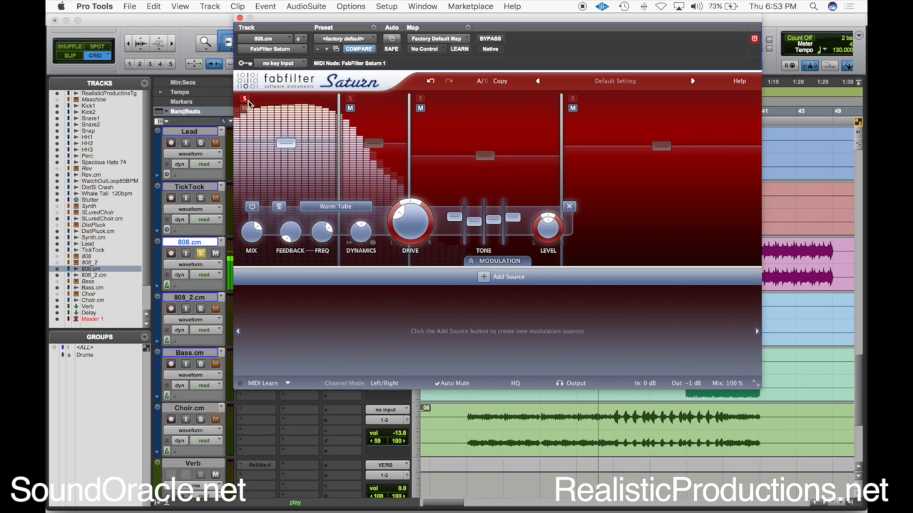
# - Solo band 2 and try panning it to -1.000 during playback
pyautogui.click(376, 147)
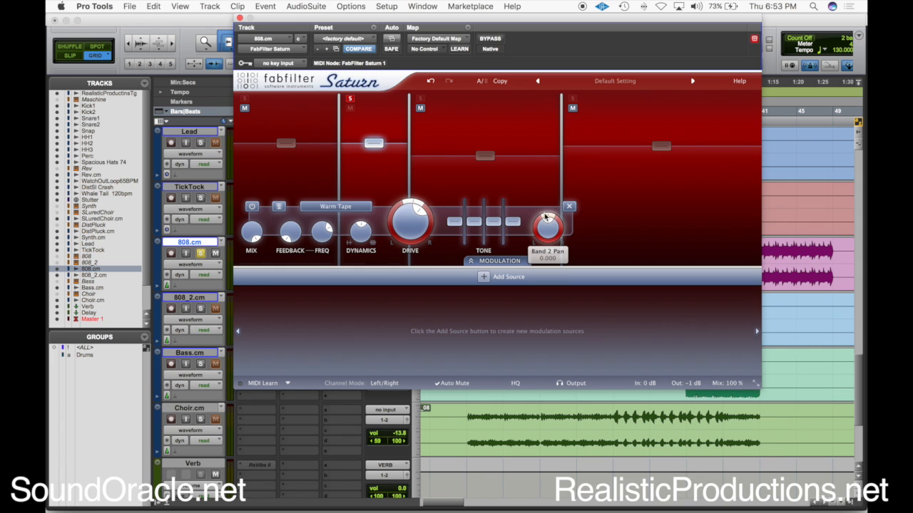
pyautogui.press('space')
pyautogui.moveTo(546, 217); pyautogui.dragTo(547, 217)
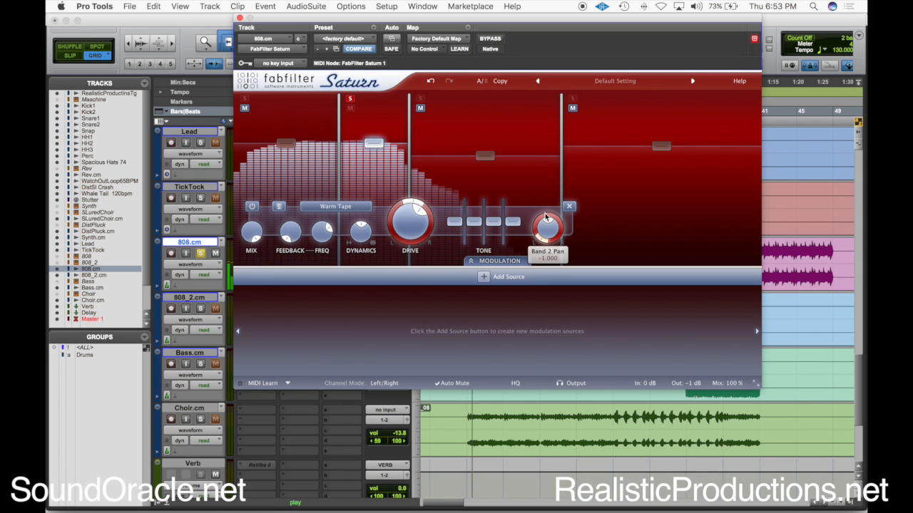
# - Solo band 3, shift its pan away from centre during playback, and return to hearing all bands
pyautogui.click(421, 98)
pyautogui.click(422, 99)
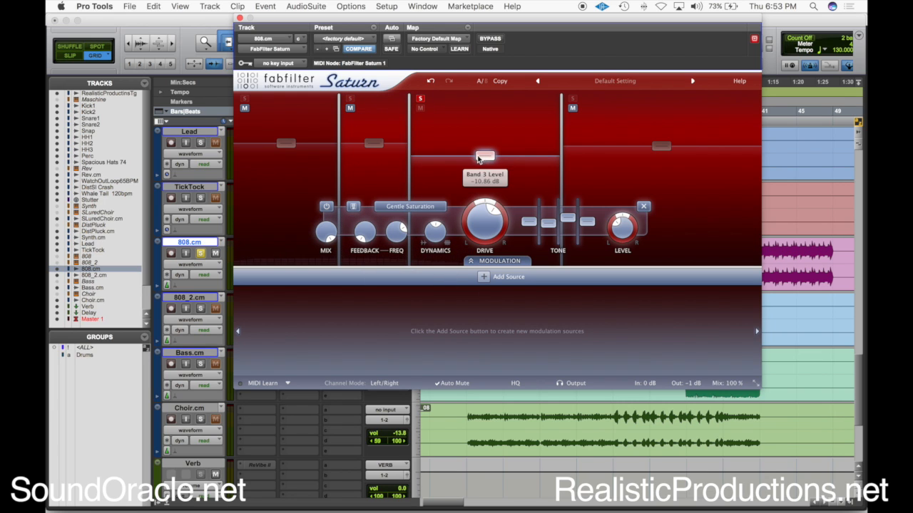
pyautogui.moveTo(630, 218)
pyautogui.press('space')
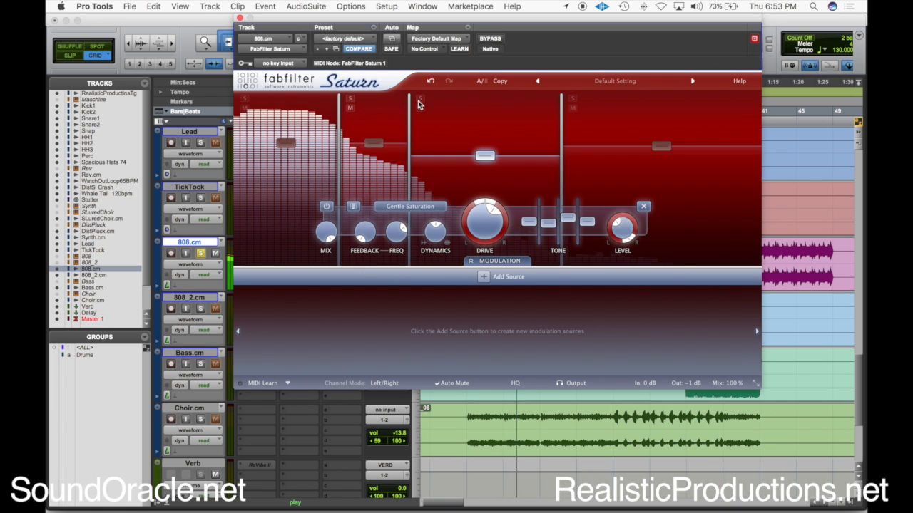
# - Compare the panned 808 with Saturn bypassed and active, and stop playback
pyautogui.click(489, 40)
pyautogui.click(489, 40)
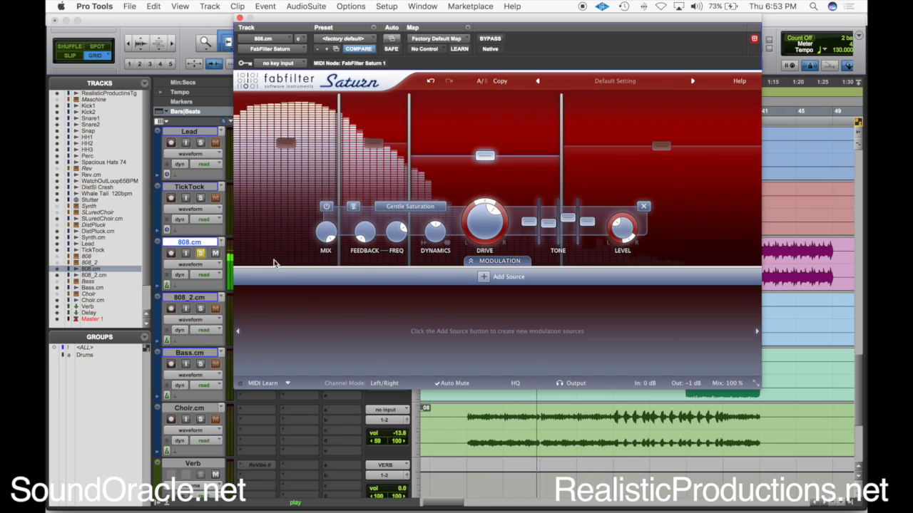
pyautogui.press('space')
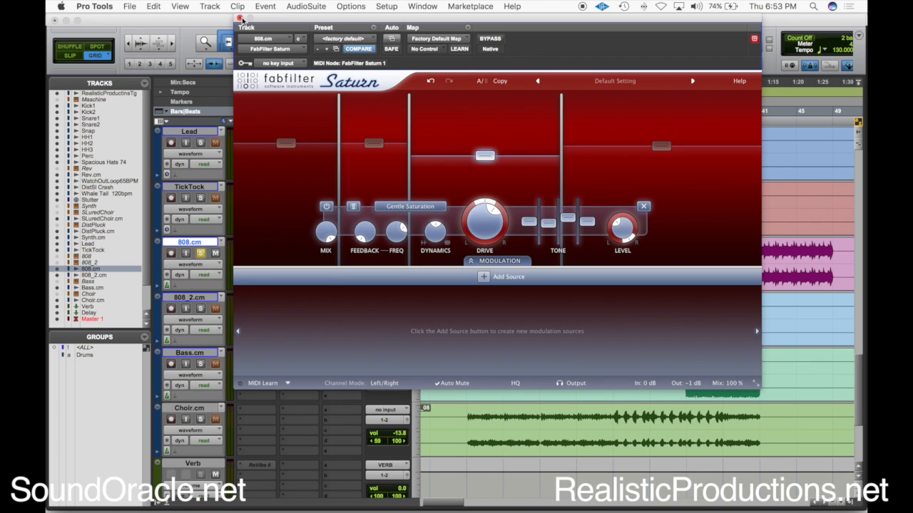
# - Unsolo the 808.cm track, listen to it in the full mix and close the Saturn window
pyautogui.click(201, 254)
pyautogui.press('space')
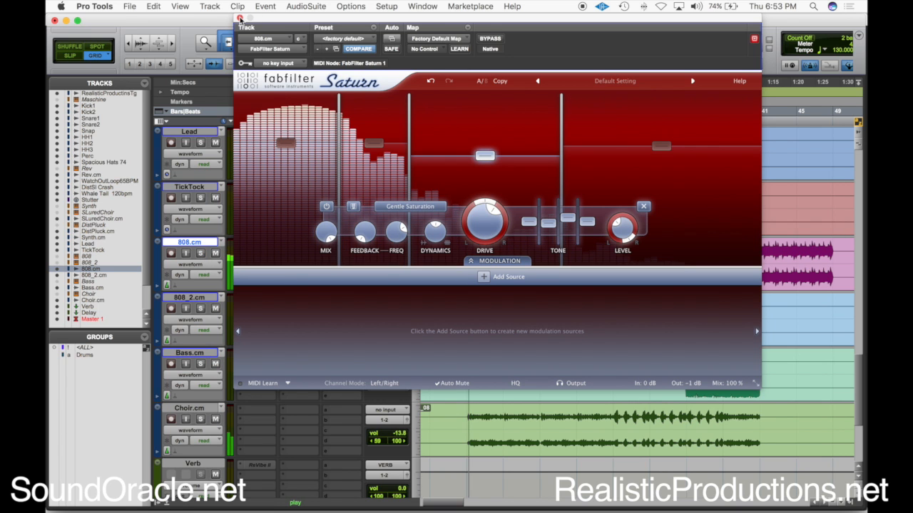
pyautogui.click(240, 18)
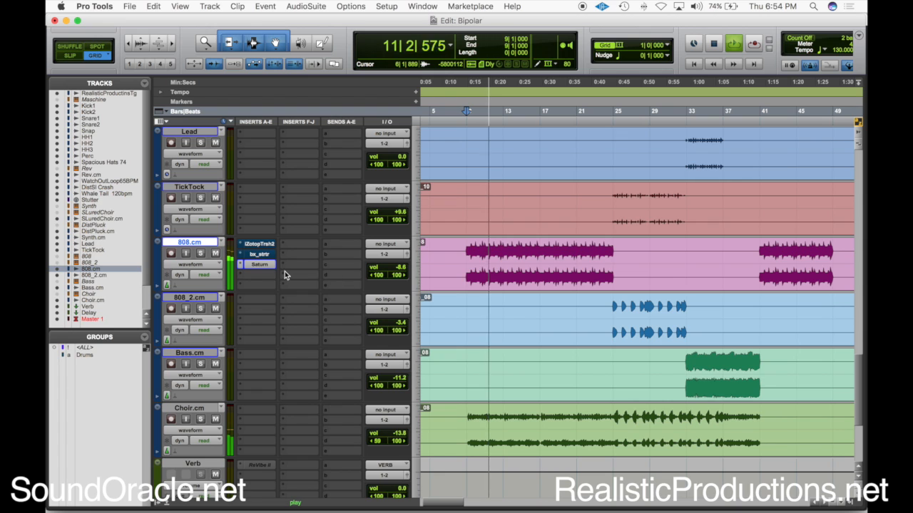
pyautogui.press('space')
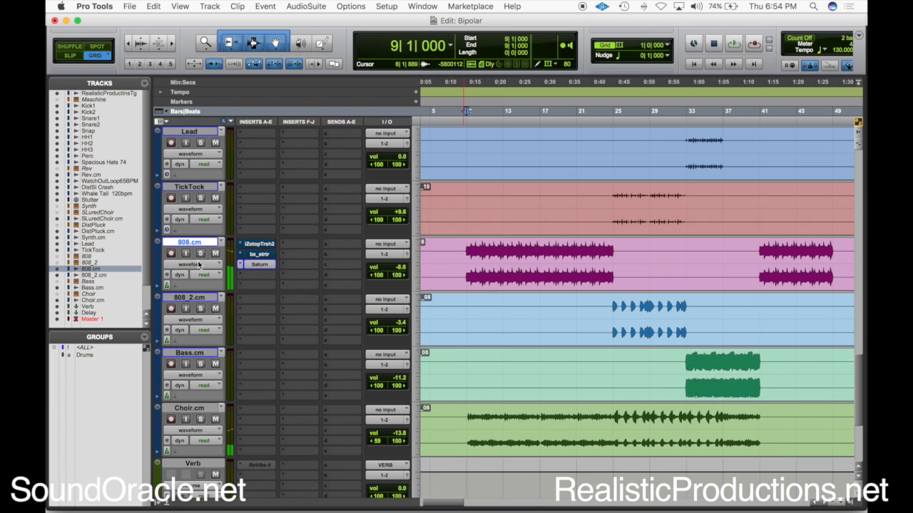
# - Solo the 808.cm track and recentre the panning of bands 2 and 3 in Saturn
pyautogui.click(200, 253)
pyautogui.click(260, 266)
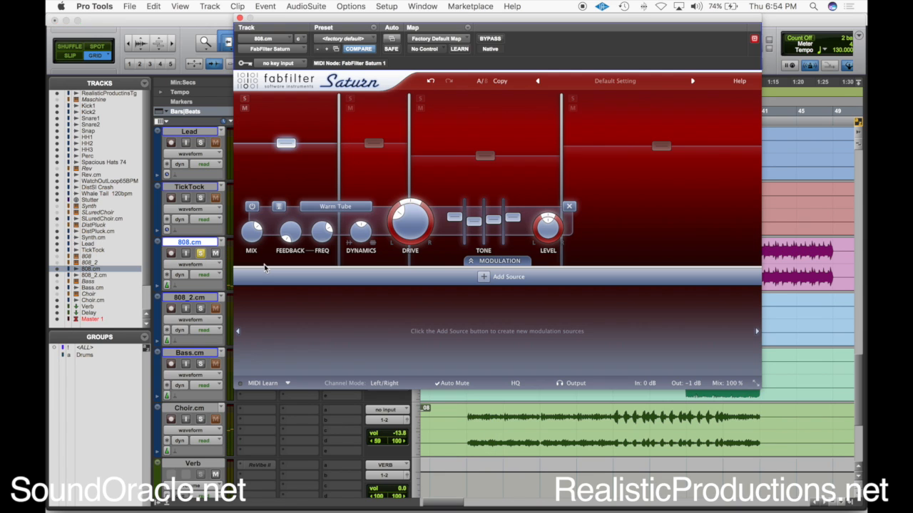
pyautogui.click(373, 143)
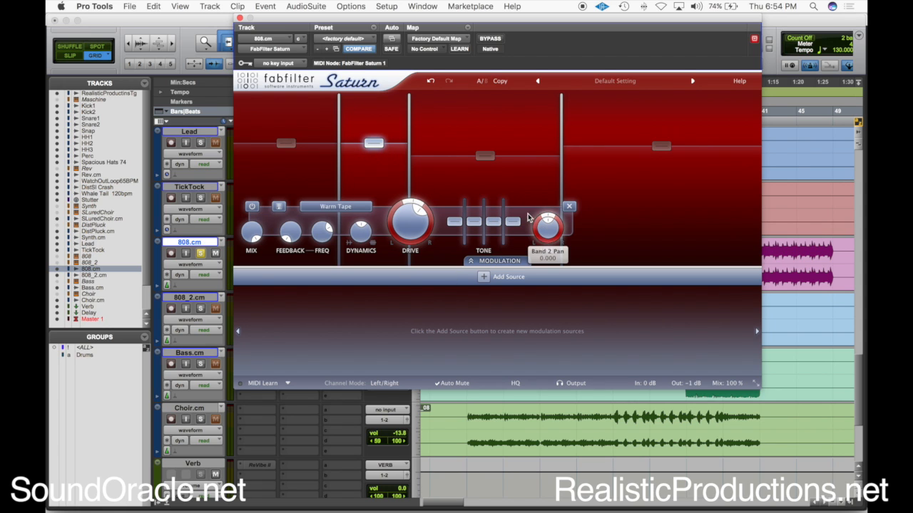
pyautogui.click(487, 160)
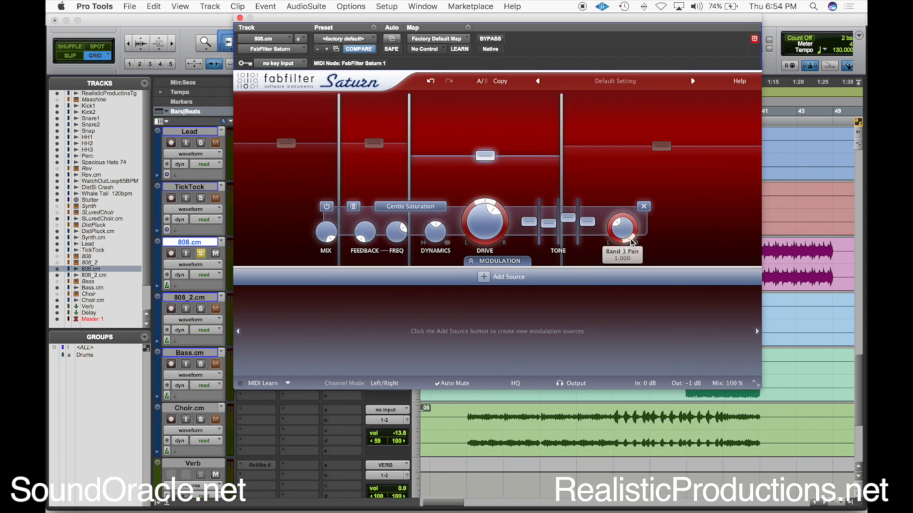
pyautogui.click(240, 18)
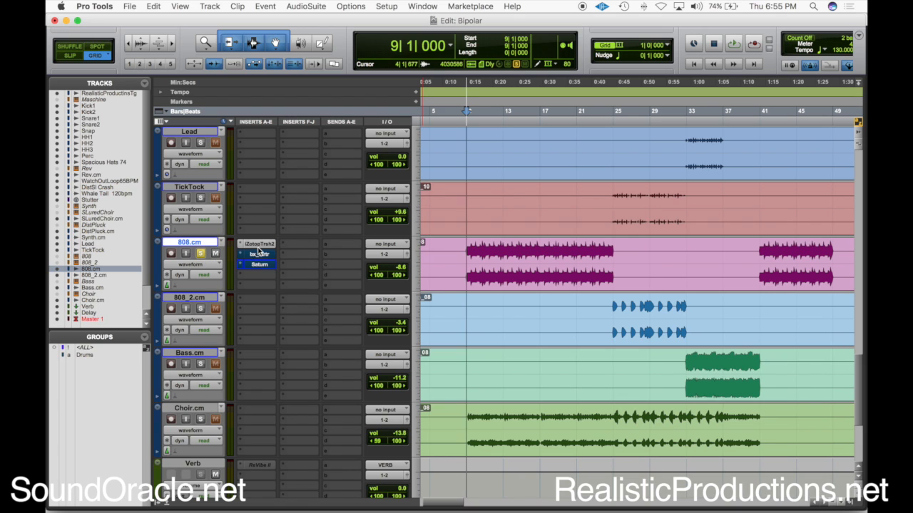
# - Play the soloed 808, compare Trash 2 with Saturn by switching which insert is active, and stop playback
pyautogui.press('space')
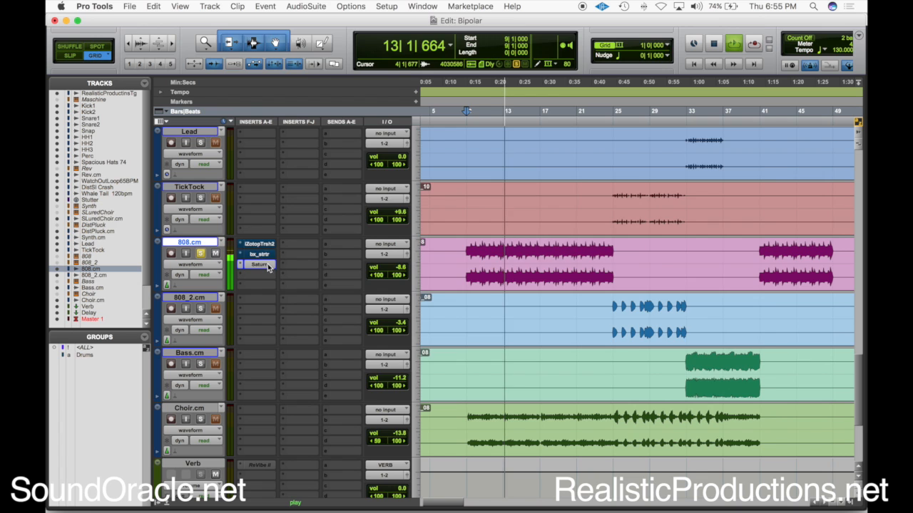
pyautogui.click(264, 266)
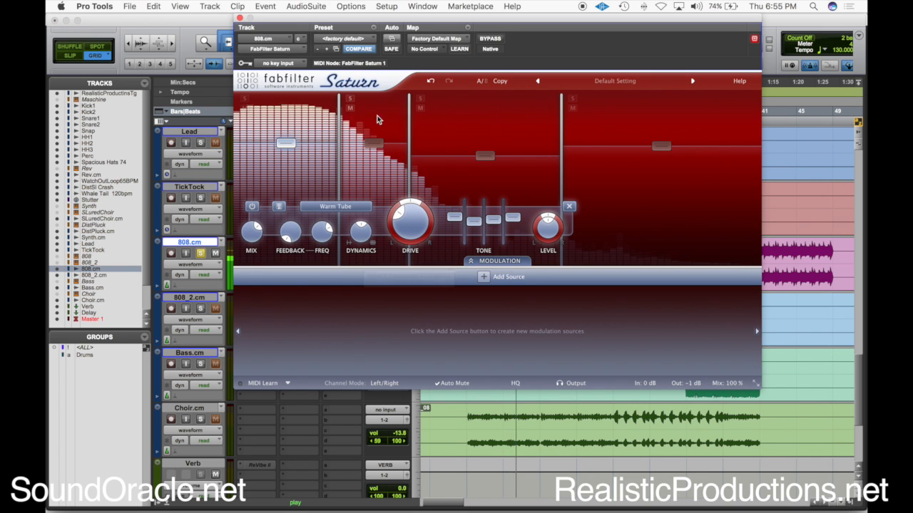
pyautogui.click(240, 18)
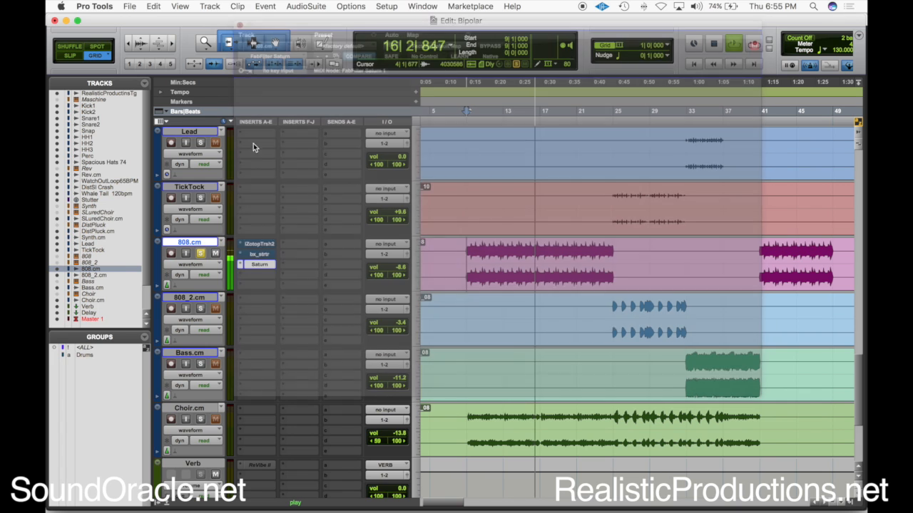
pyautogui.moveTo(258, 264); pyautogui.dragTo(263, 244)
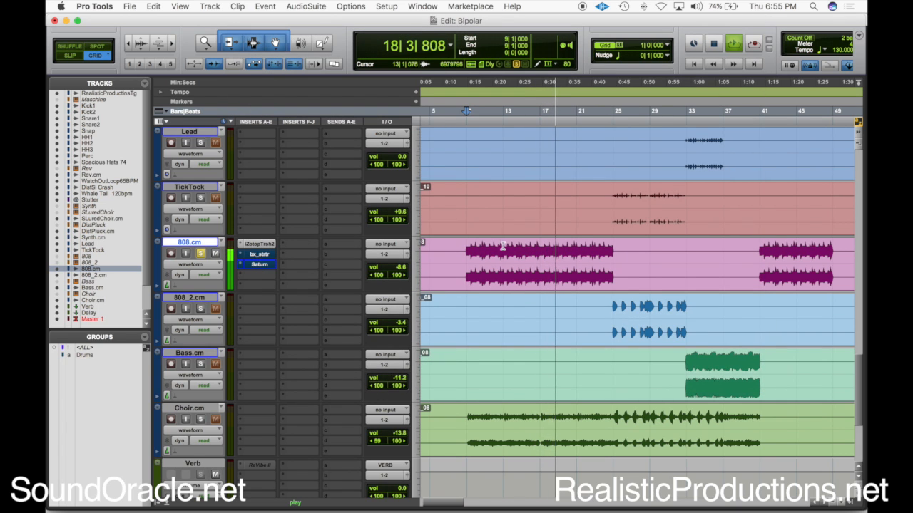
pyautogui.press('space')
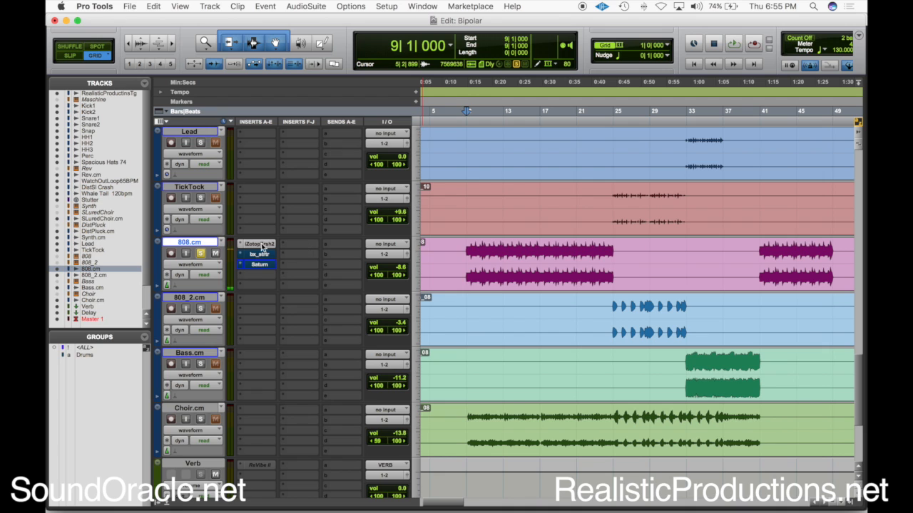
# - Unsolo the 808.cm track and compare Trash 2 with Saturn in the full mix, ending on Saturn before stopping playback
pyautogui.click(201, 253)
pyautogui.press('space')
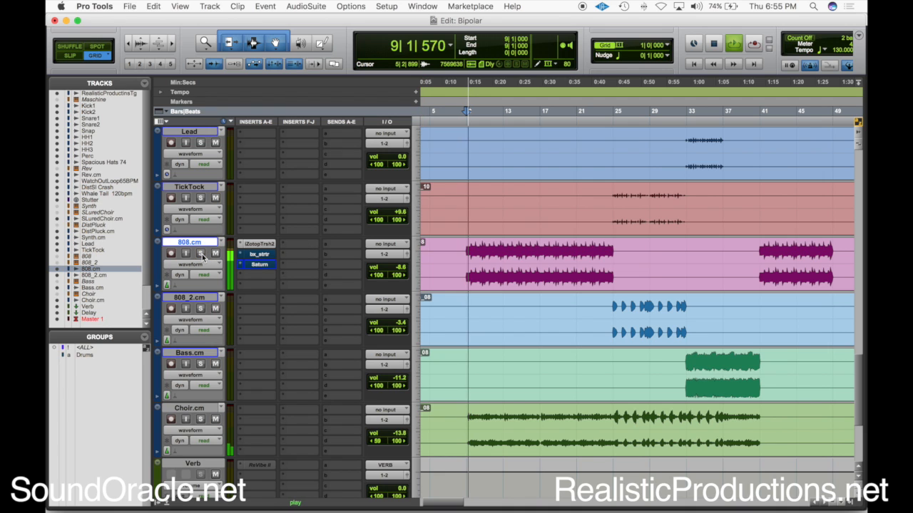
pyautogui.click(260, 255)
pyautogui.keyDown('super'); pyautogui.click(263, 265); pyautogui.keyUp('super')
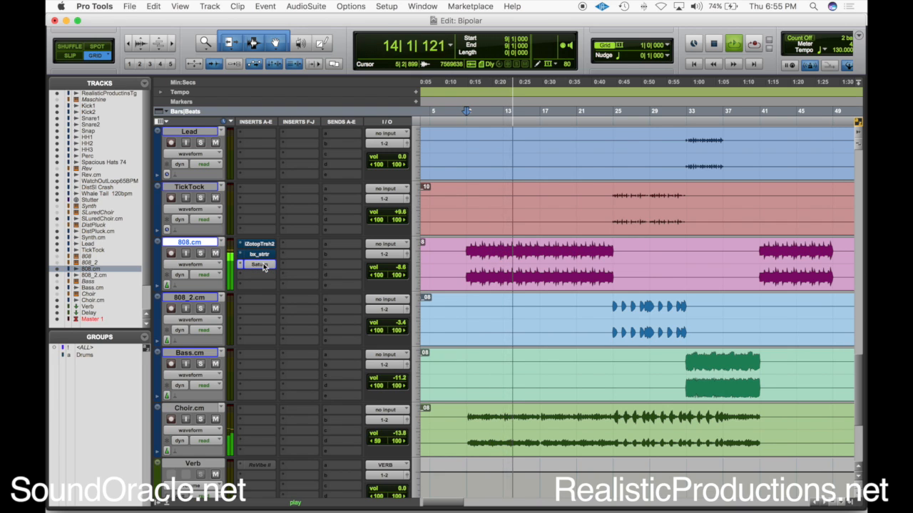
pyautogui.press('space')
# - Solo the 808.cm track and, during playback, adjust band 1's drive in Saturn and set its level to about +3.42 dB
pyautogui.click(202, 253)
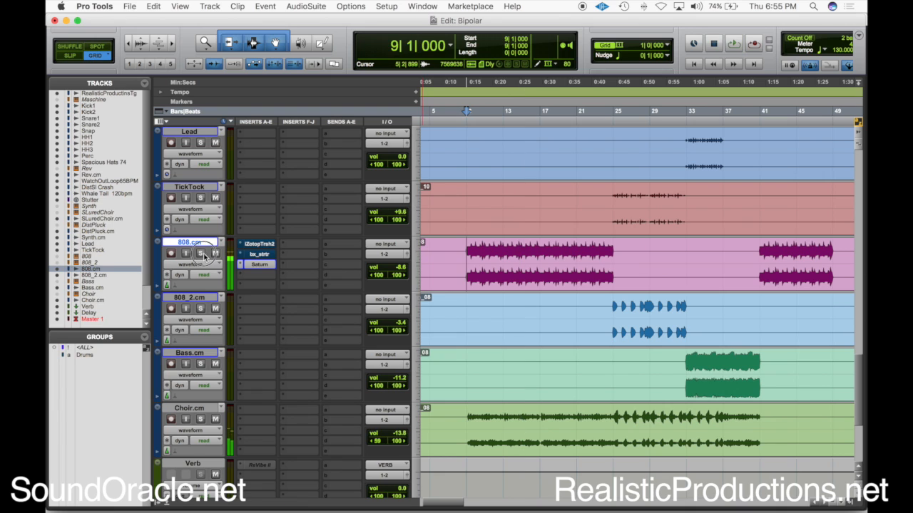
pyautogui.click(258, 264)
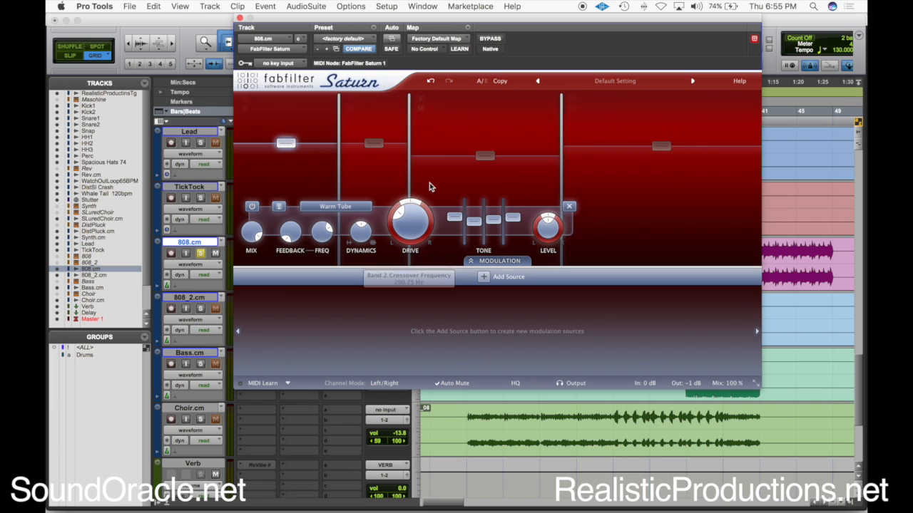
pyautogui.click(373, 143)
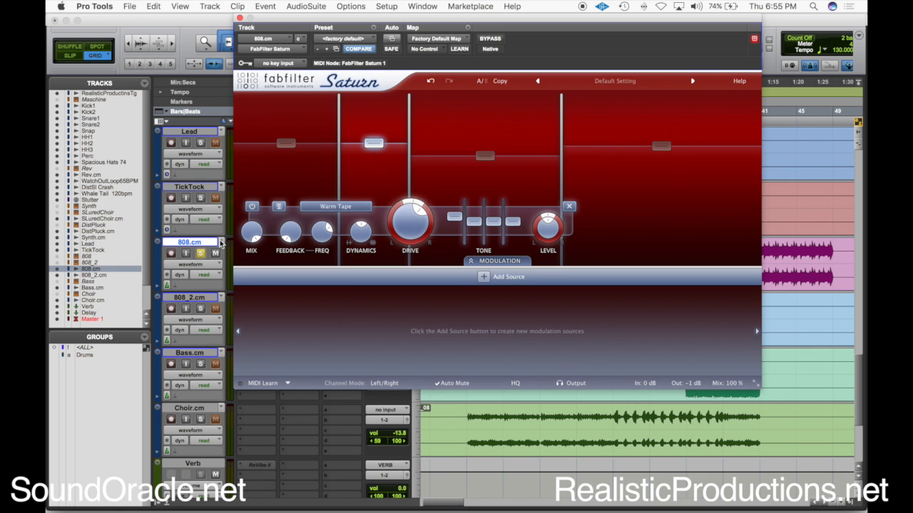
pyautogui.press('space')
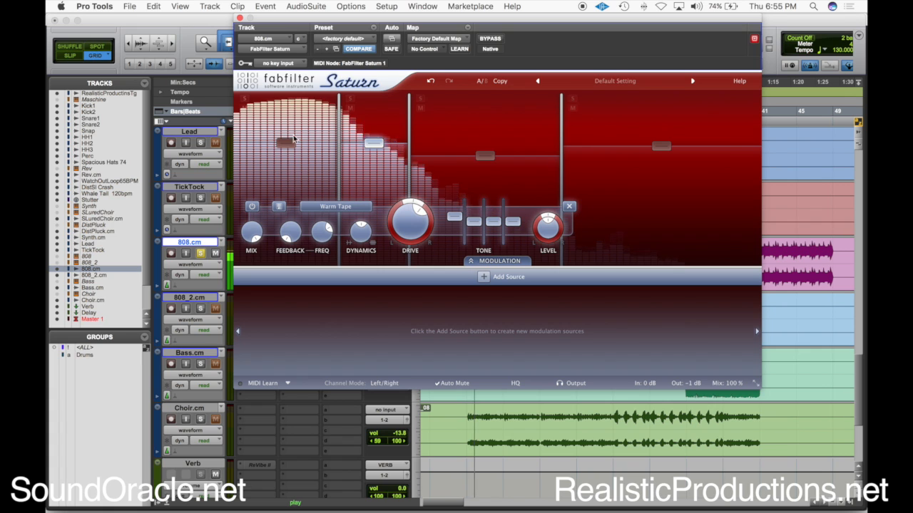
pyautogui.click(285, 144)
pyautogui.moveTo(410, 220)
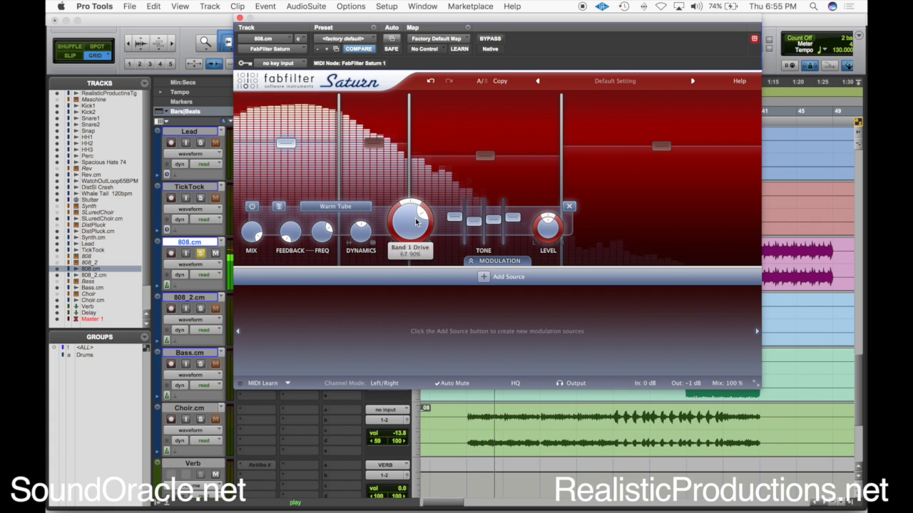
pyautogui.moveTo(291, 142)
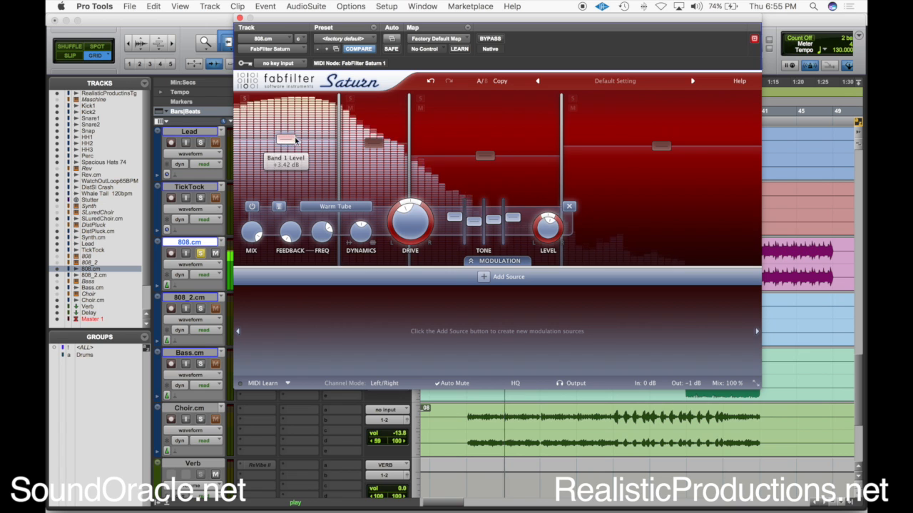
# - Set Saturn's band 4 level to about -13.15 dB and band 1 level to about +7.68 dB, and close the plug-in window
pyautogui.moveTo(661, 146); pyautogui.dragTo(660, 162)
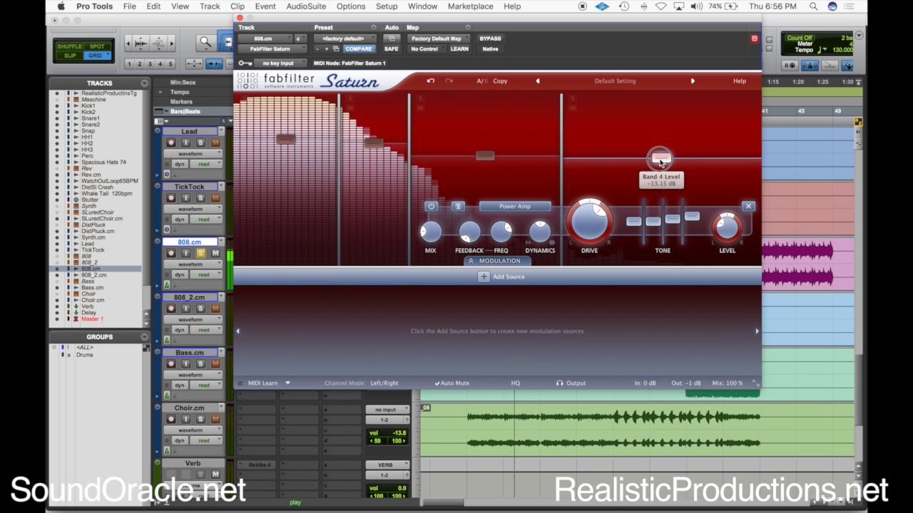
pyautogui.moveTo(286, 139); pyautogui.dragTo(290, 138)
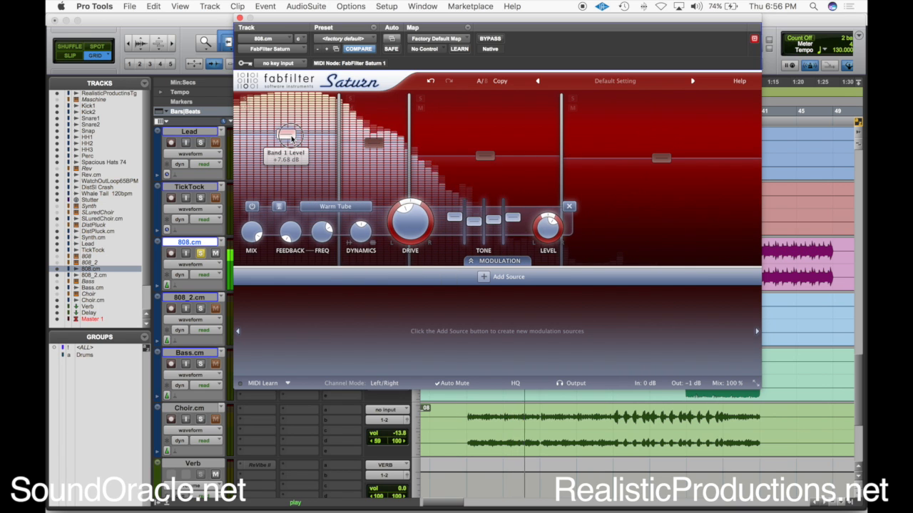
pyautogui.click(242, 17)
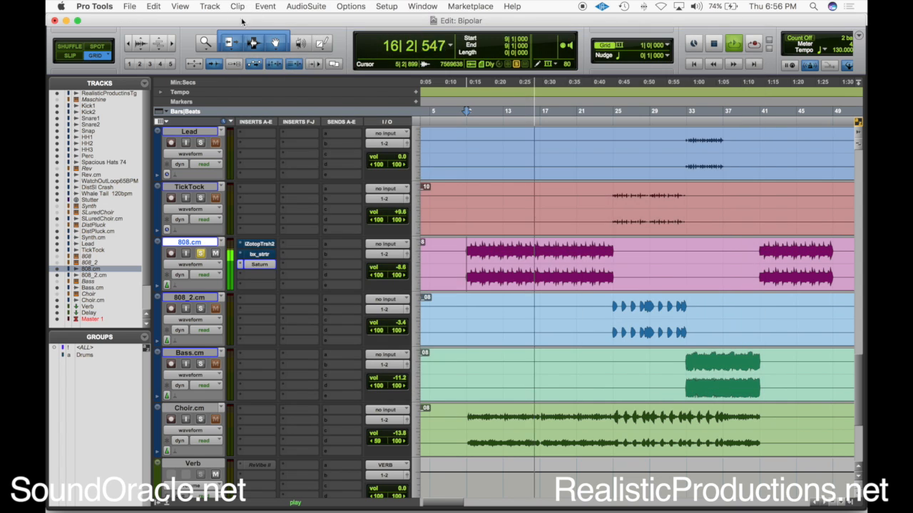
# - Return the 808.cm track to the full mix, compare Saturn with Trash 2, stop playback and bypass Trash 2
pyautogui.click(261, 252)
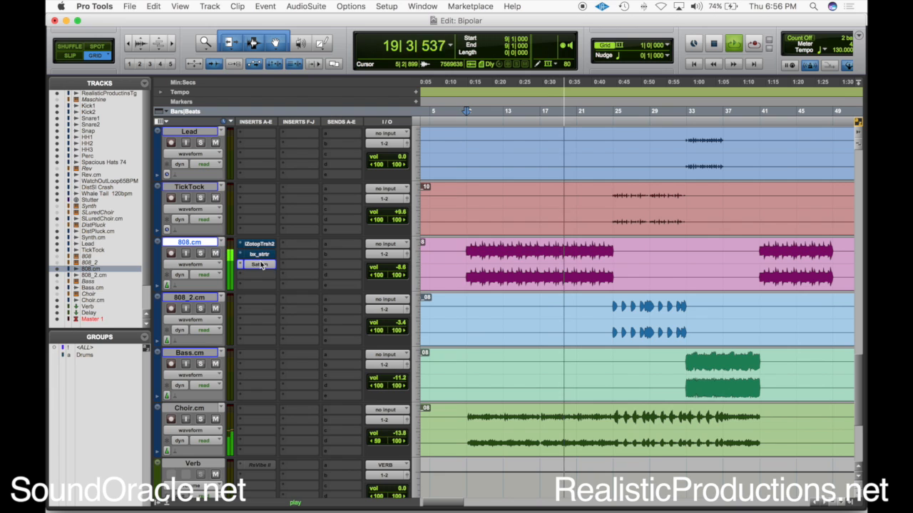
pyautogui.click(259, 244)
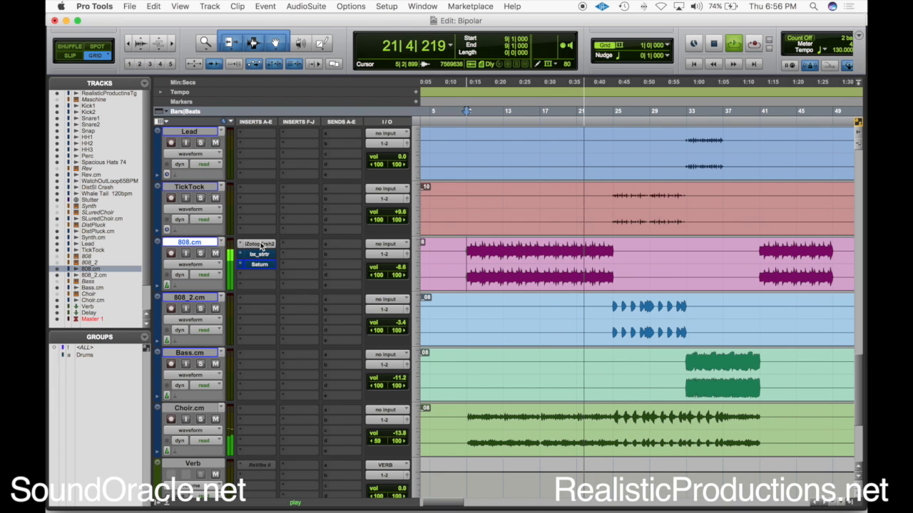
pyautogui.press('space')
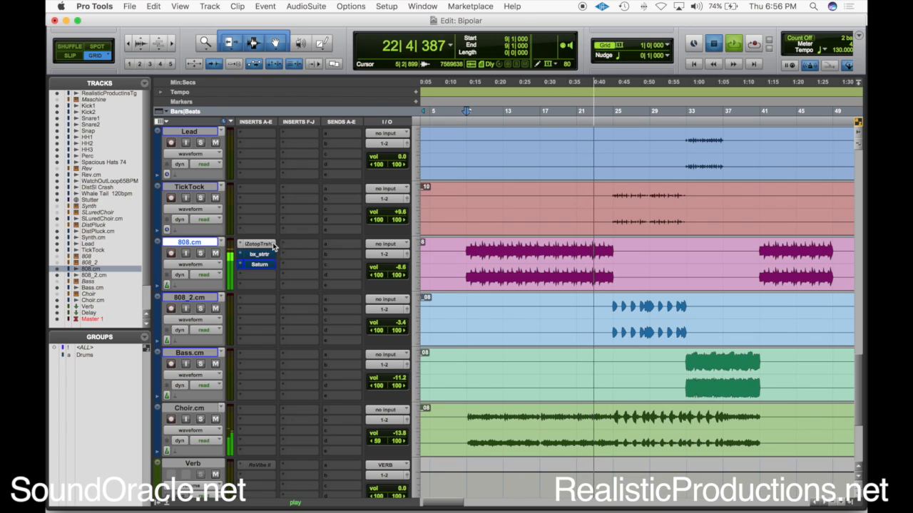
pyautogui.keyDown('super'); pyautogui.click(266, 243); pyautogui.keyUp('super')
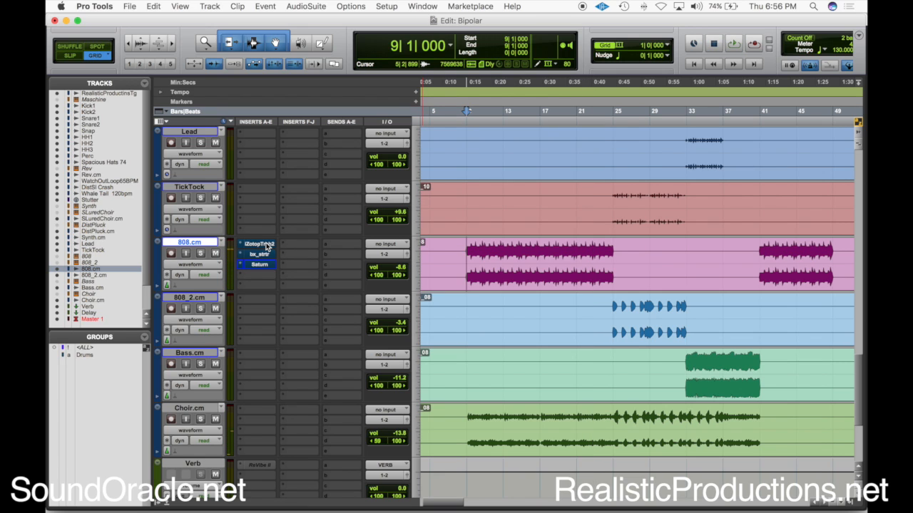